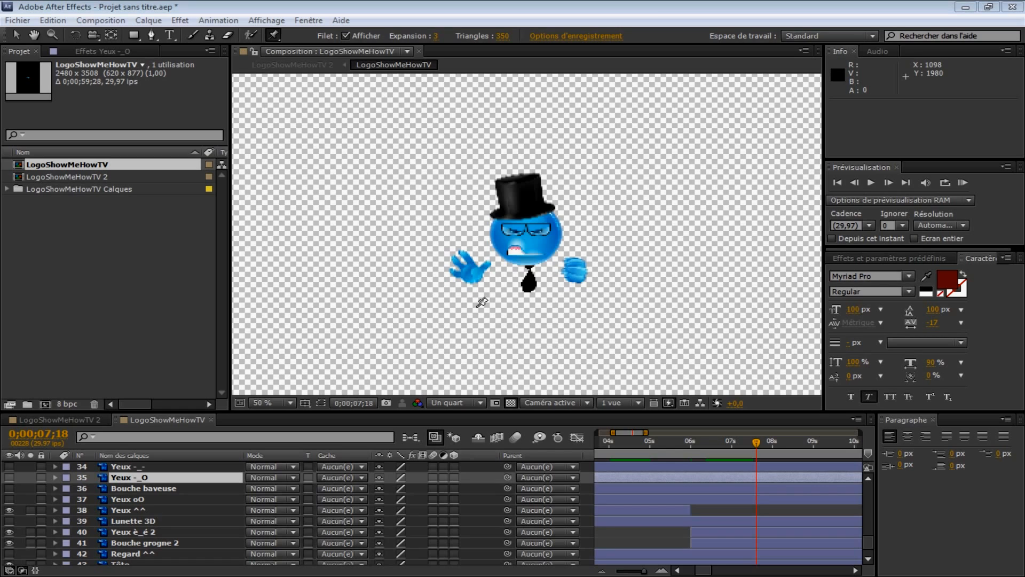
Step: Preview the finished character animation by playing and scrubbing through the composition's timeline
click(602, 15)
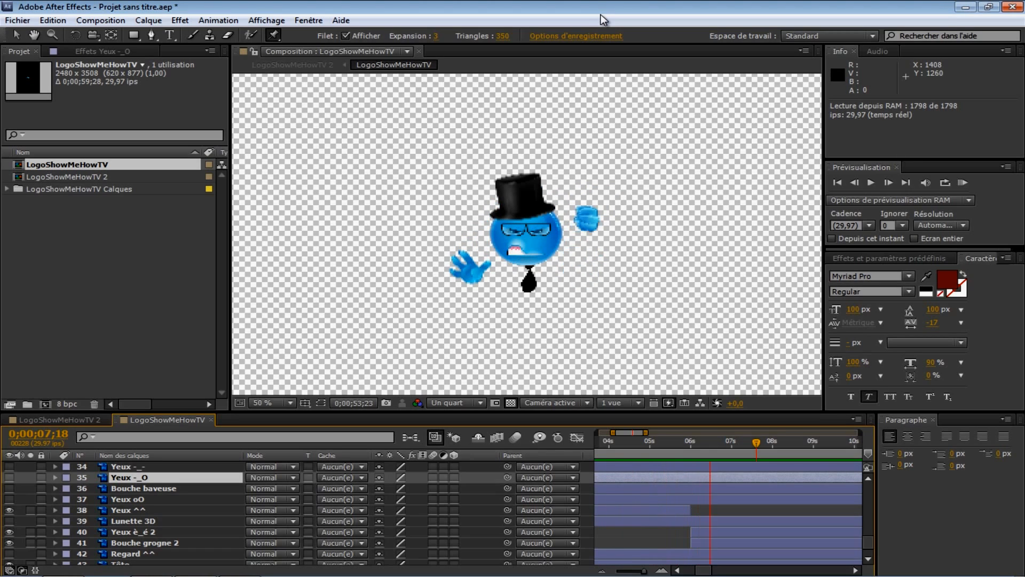
key(space)
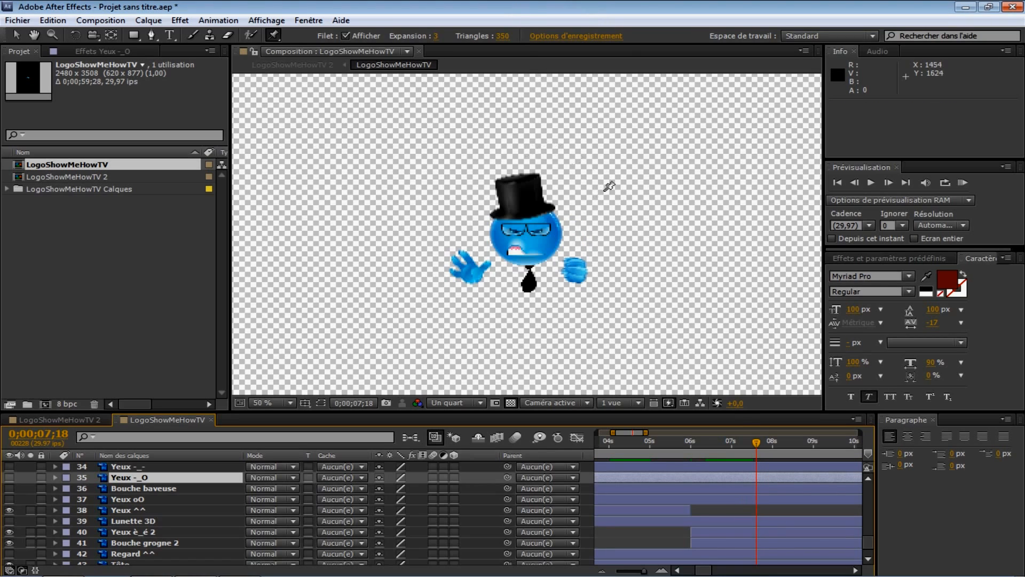
drag(762, 438, 742, 486)
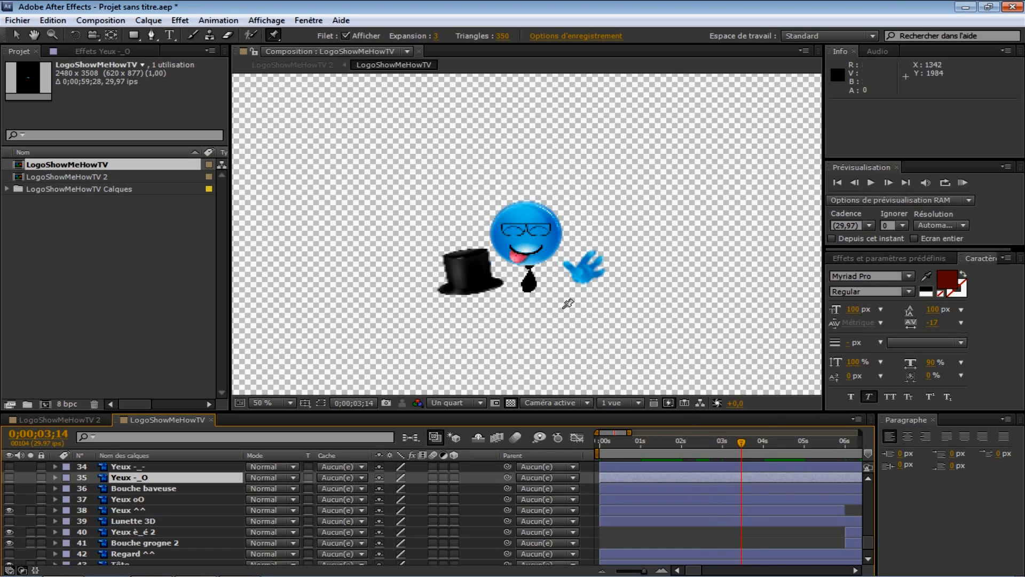
drag(742, 447, 629, 452)
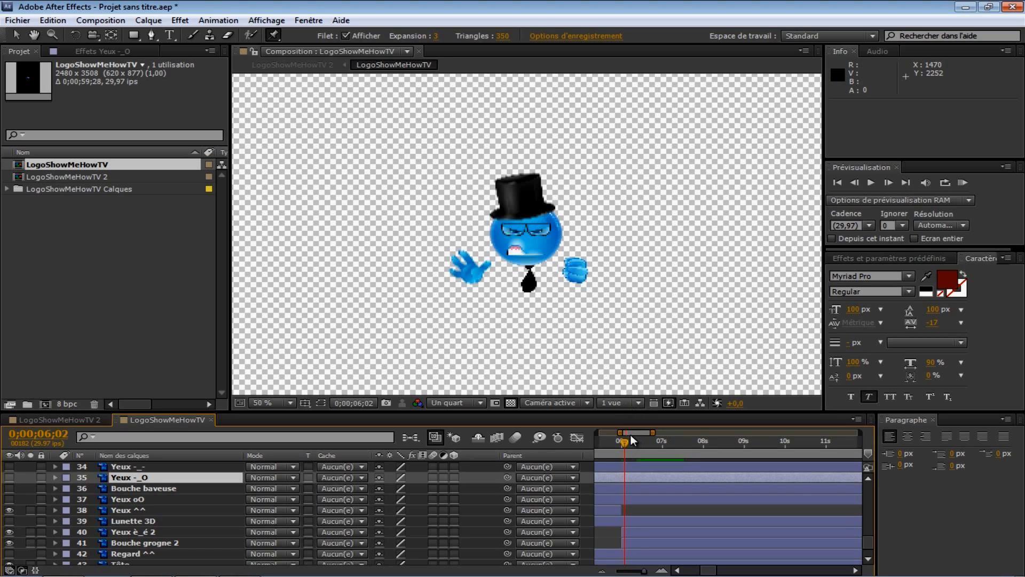
drag(624, 443, 674, 459)
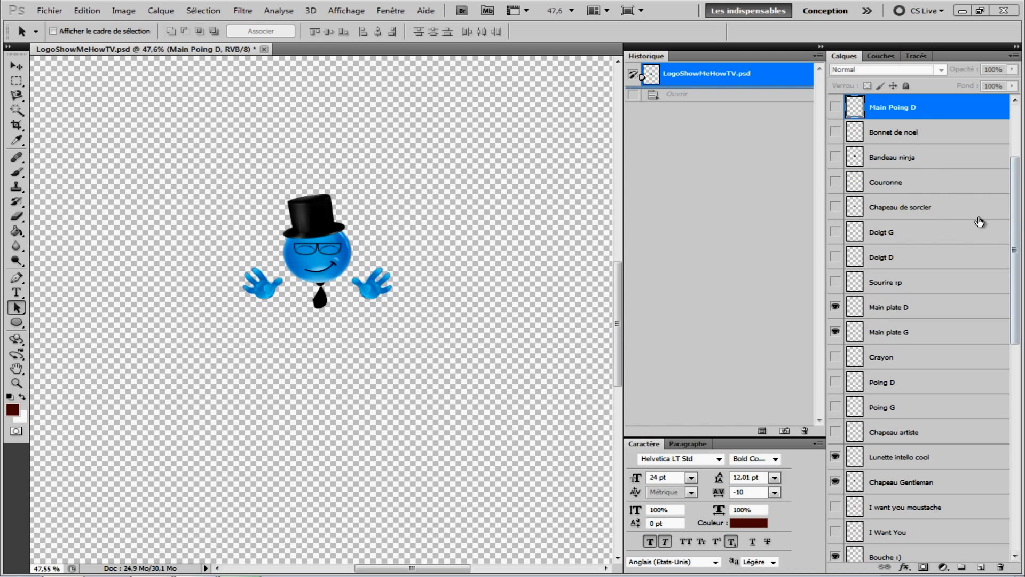
Step: Switch to Photoshop, hide the Main plate D layer and show the Poing D layer instead
scroll(954, 177, down, 1)
scroll(955, 177, down, 4)
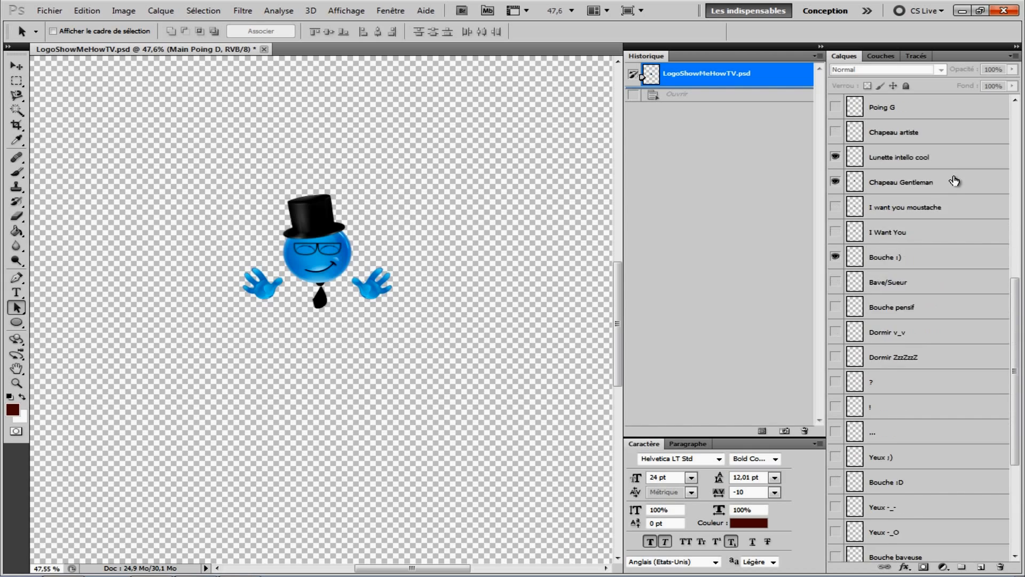
scroll(946, 208, up, 1)
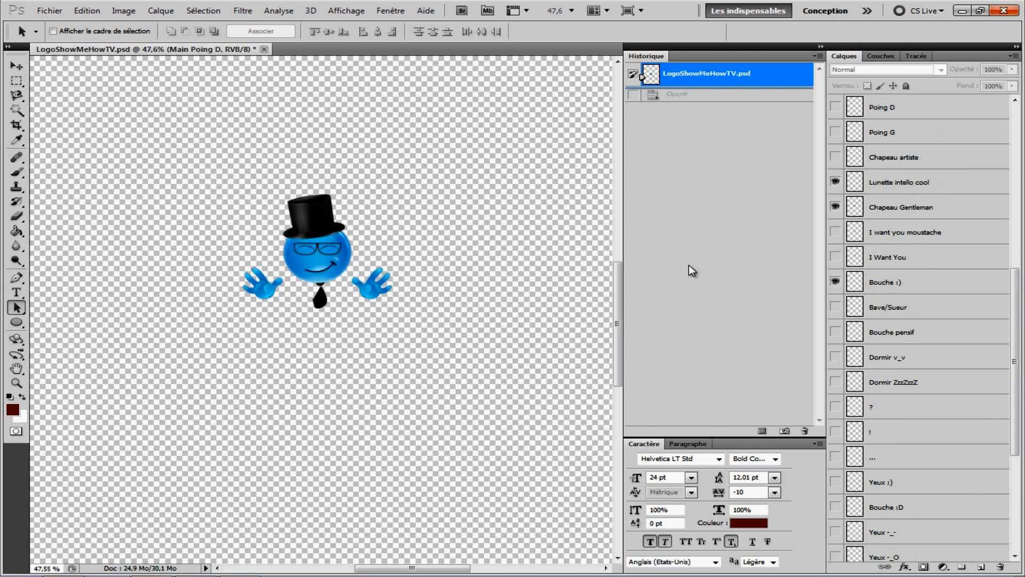
scroll(908, 281, up, 2)
scroll(902, 281, up, 1)
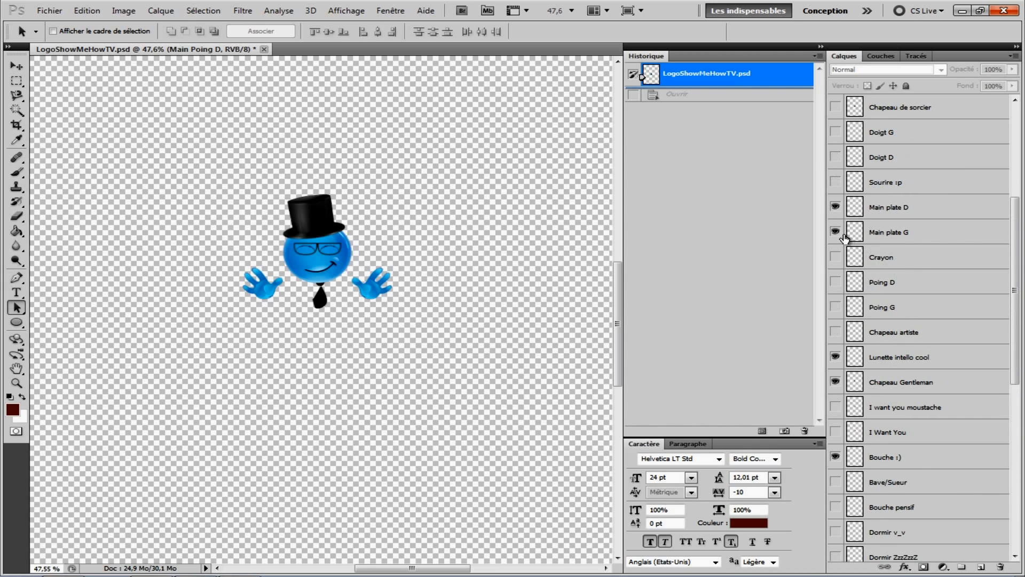
click(836, 210)
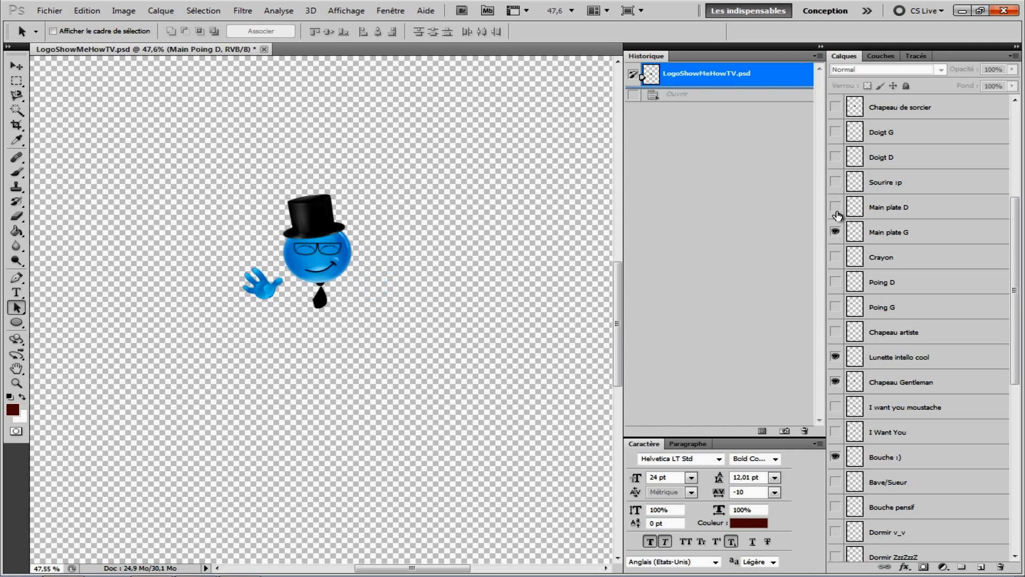
click(835, 282)
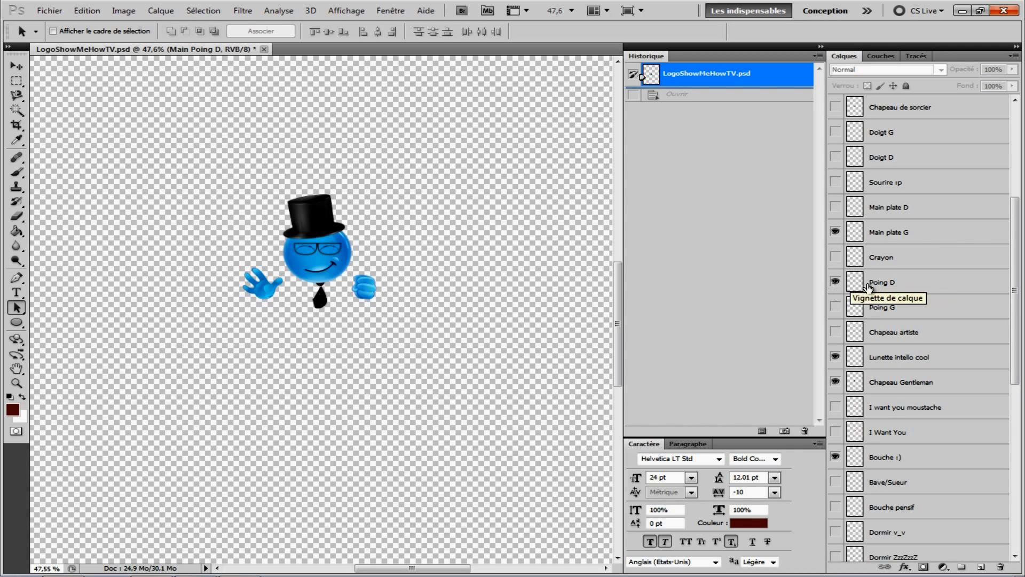
Step: Show the Bouche :s mouth layer and hide the Bouche :) layer
scroll(845, 294, up, 3)
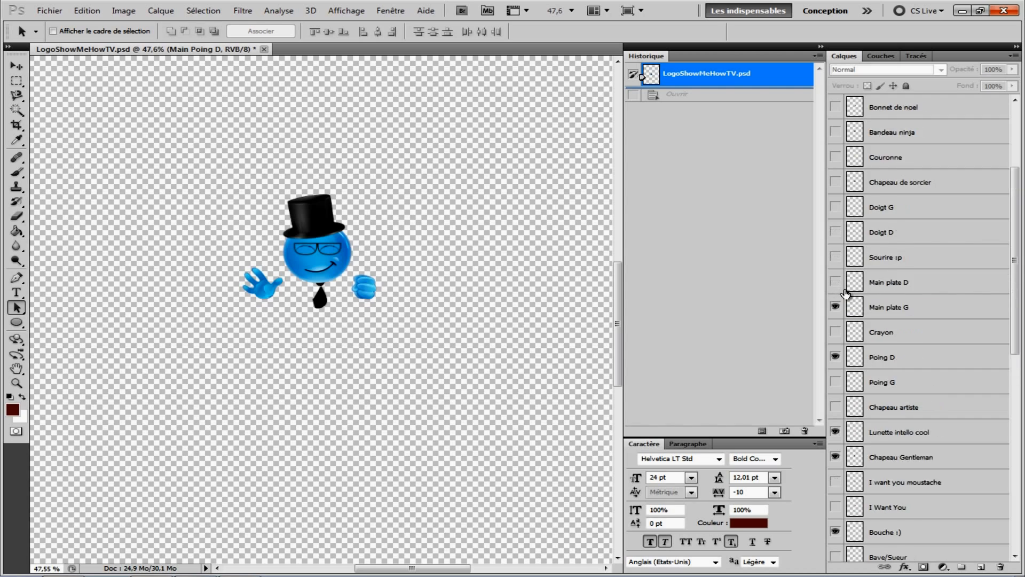
scroll(846, 293, up, 2)
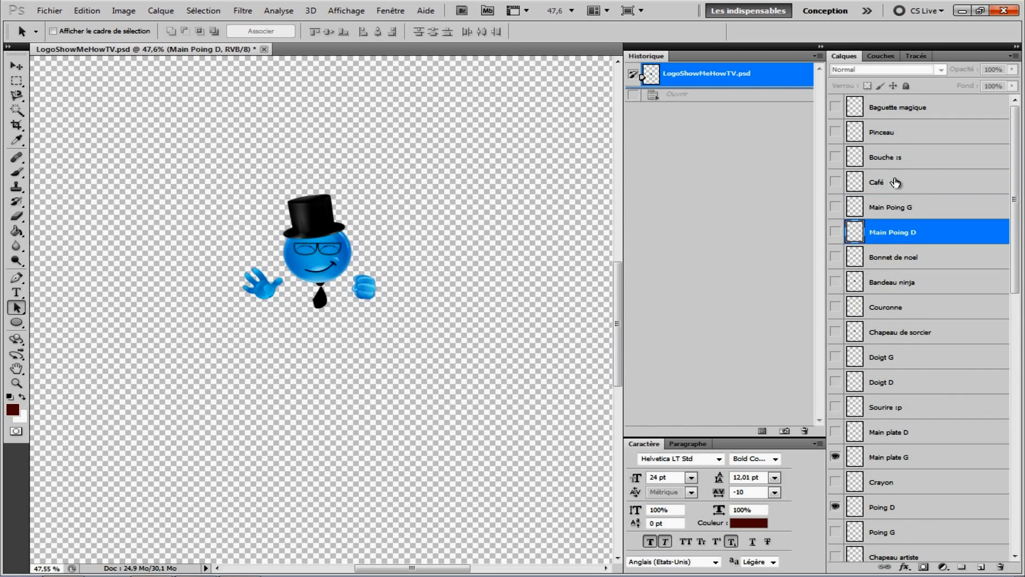
click(835, 155)
scroll(619, 320, down, 1)
scroll(875, 299, down, 5)
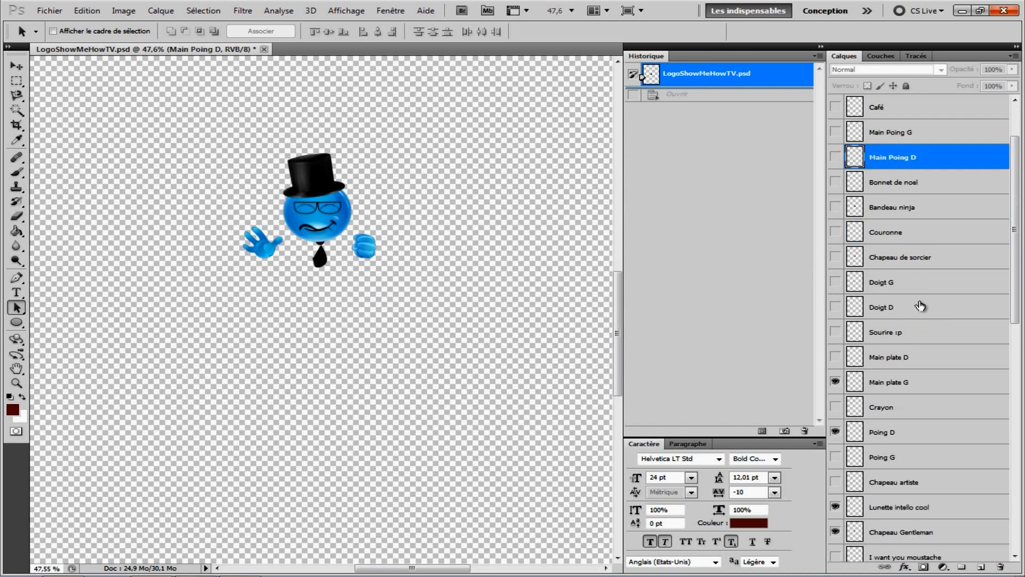
scroll(928, 319, down, 2)
click(835, 307)
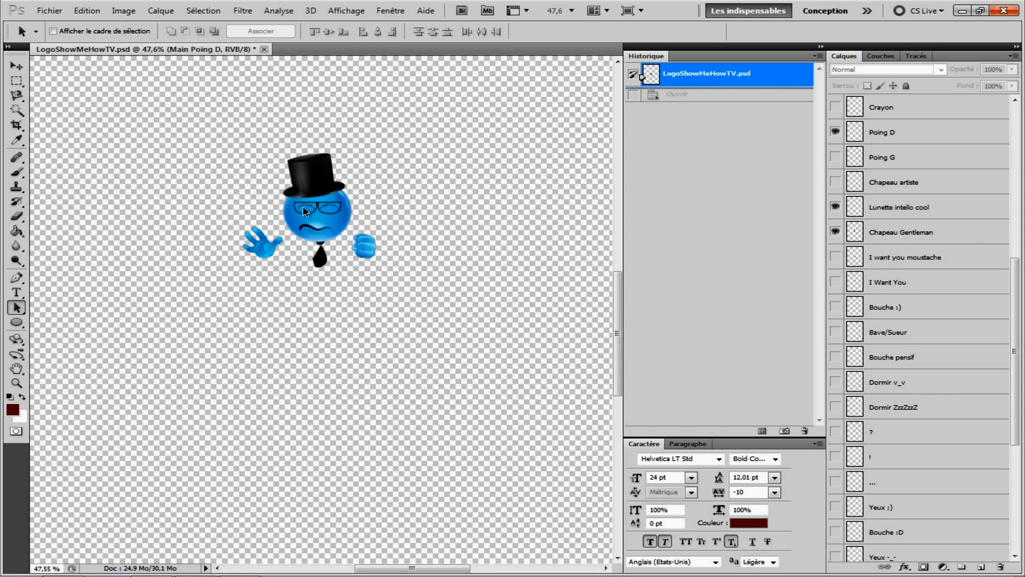
Step: Show the Dormir v_v eyes layer and hide the Yeux ^^ layer
click(835, 381)
scroll(908, 341, down, 5)
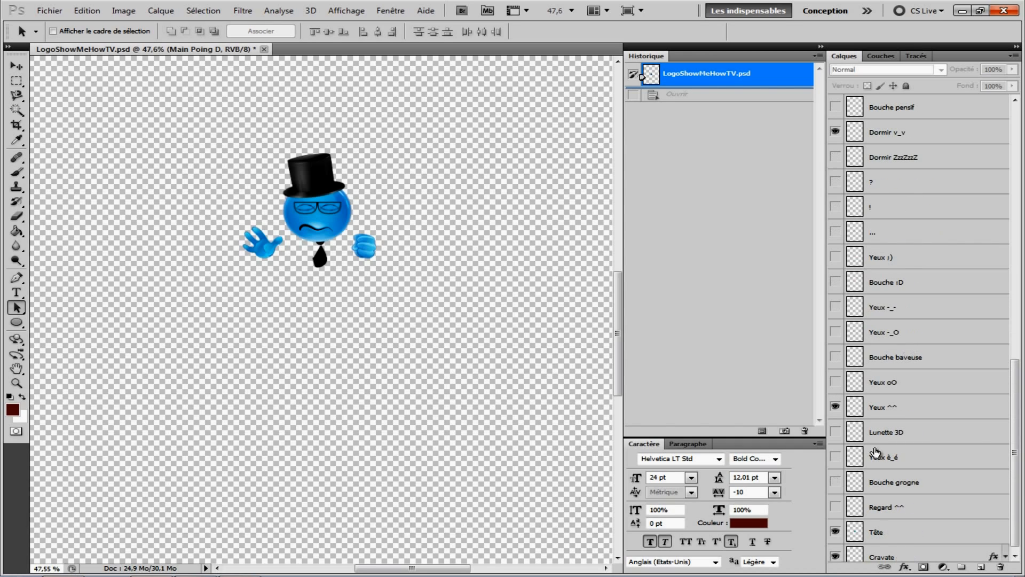
click(835, 408)
Step: Review the Save As options for Photoshop PSD format with layers, then close the dialog
click(47, 12)
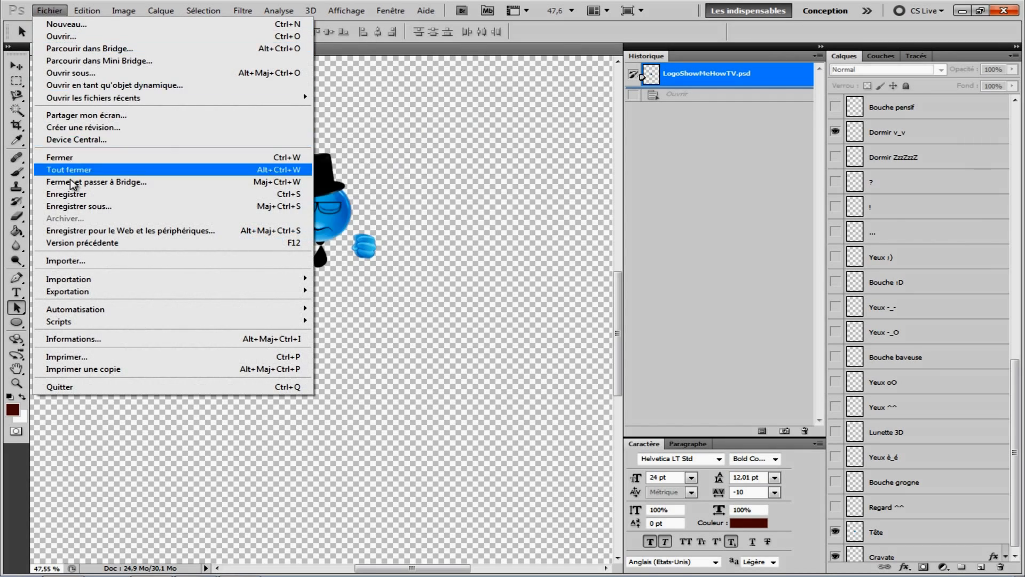
click(78, 208)
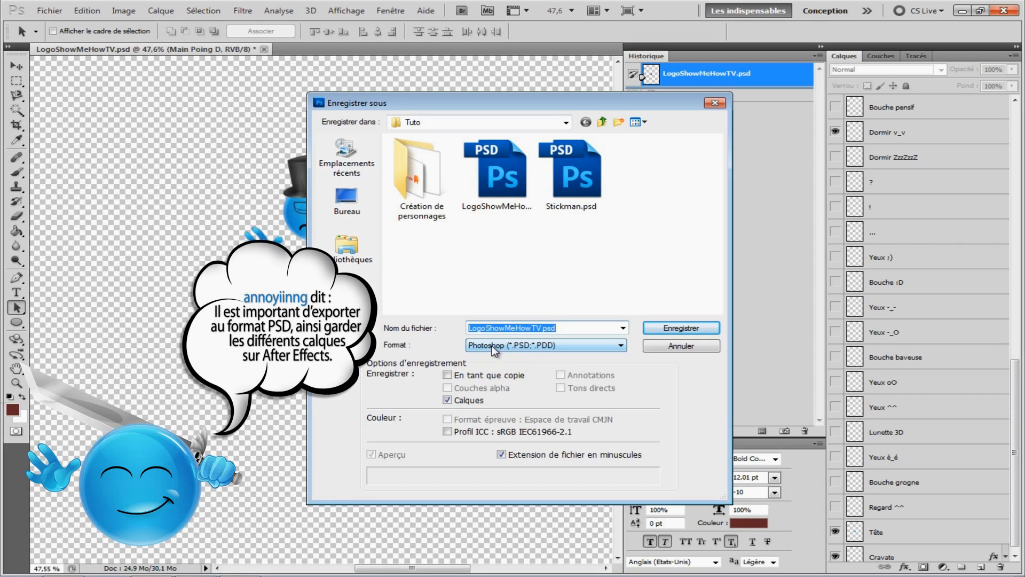
click(715, 103)
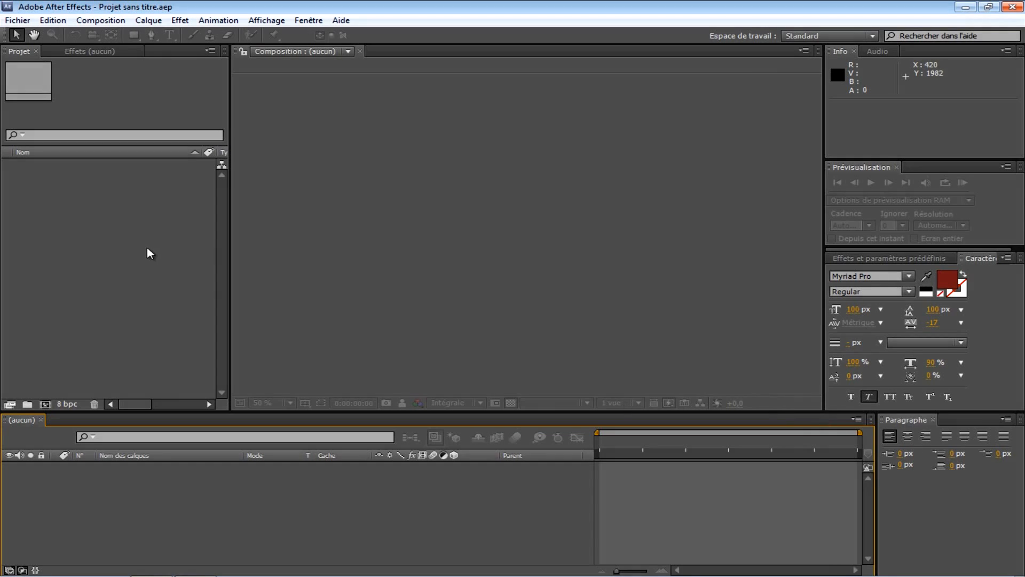
Step: In After Effects, import LogoShowMeHowTV.psd as a composition with editable layer styles
right_click(87, 248)
mouse_move(169, 302)
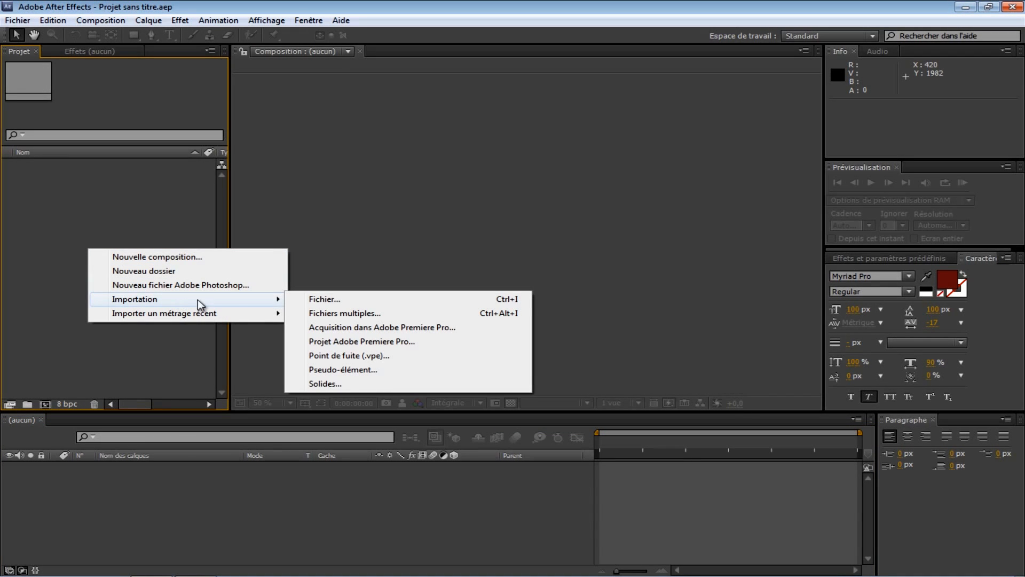
click(343, 300)
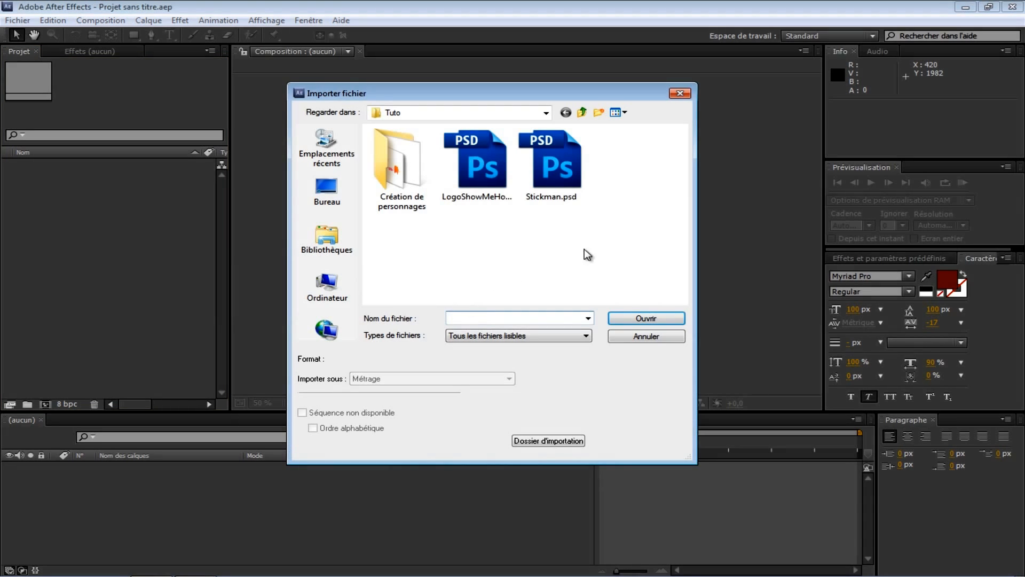
click(477, 163)
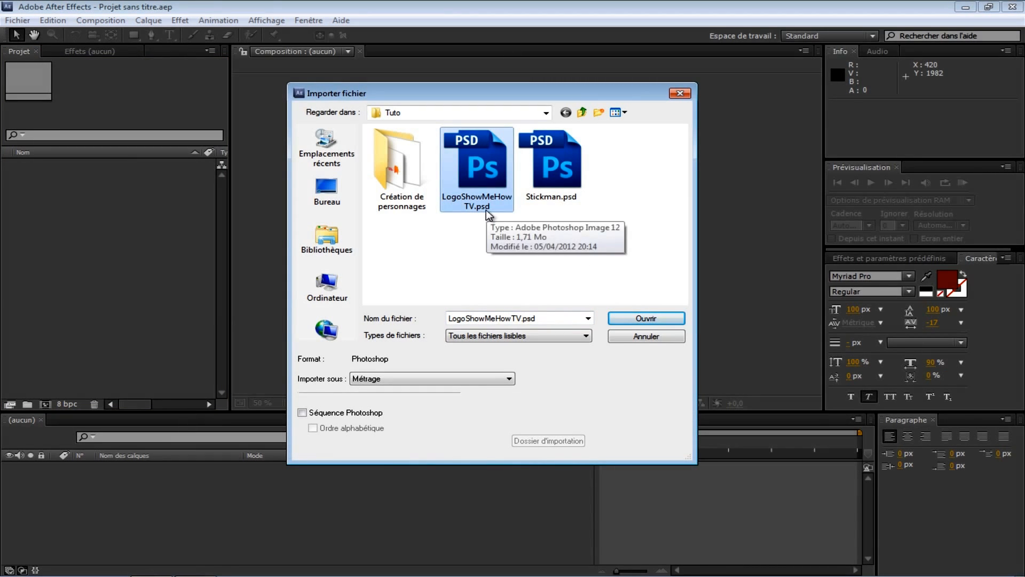
click(653, 319)
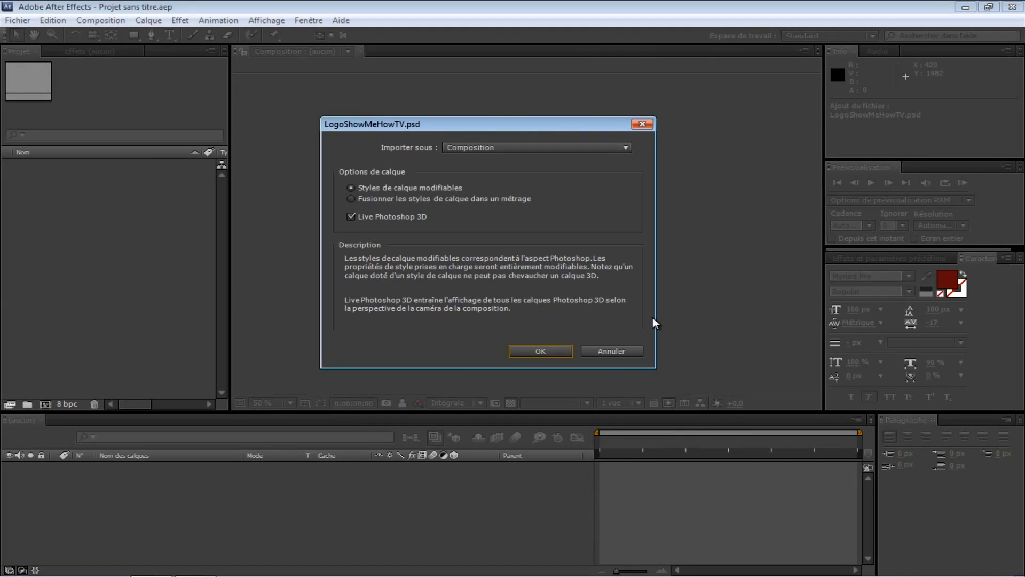
click(563, 151)
click(498, 176)
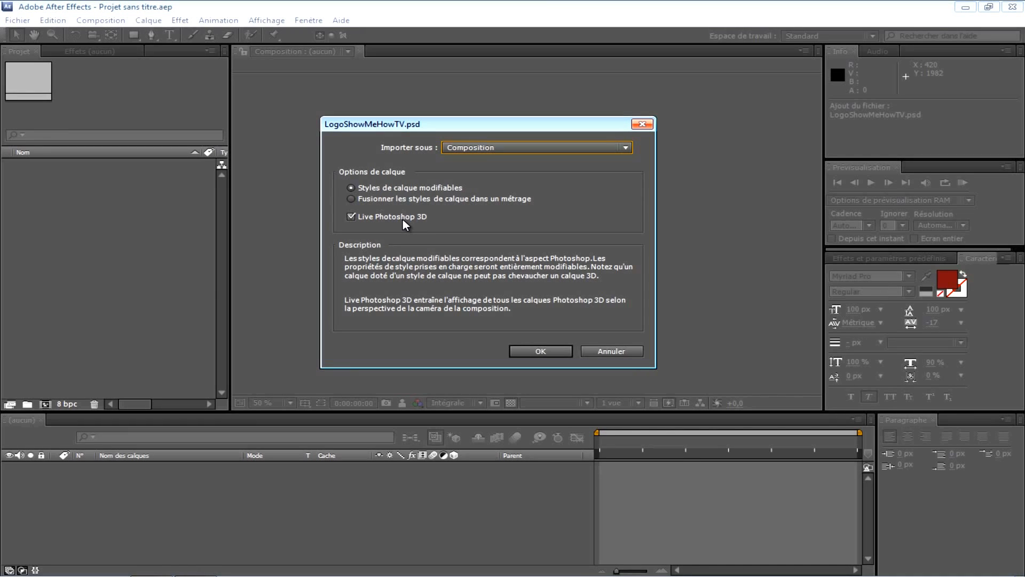
click(569, 351)
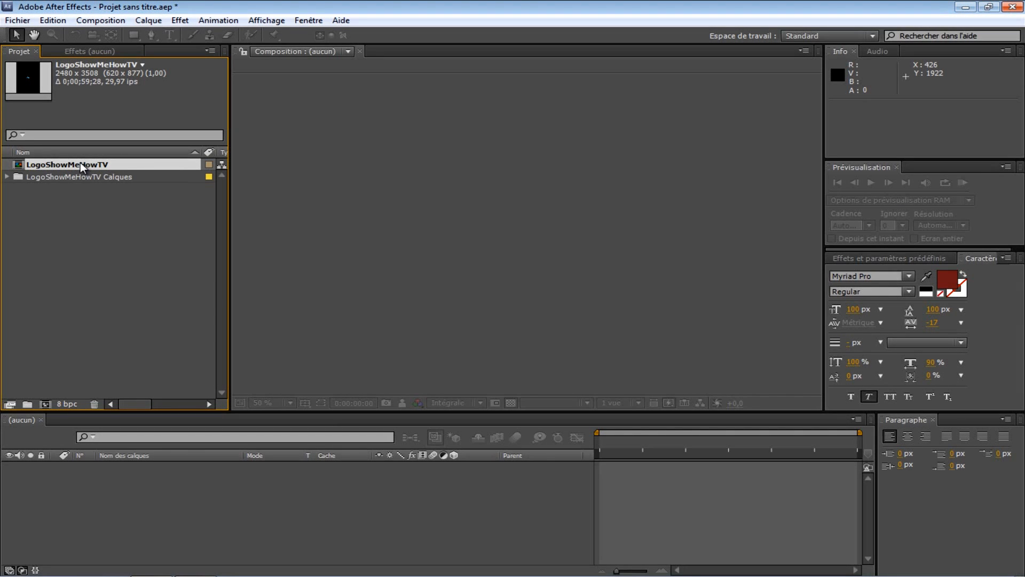
Step: Create a new composition containing the imported LogoShowMeHowTV composition as a layer
drag(80, 163, 119, 482)
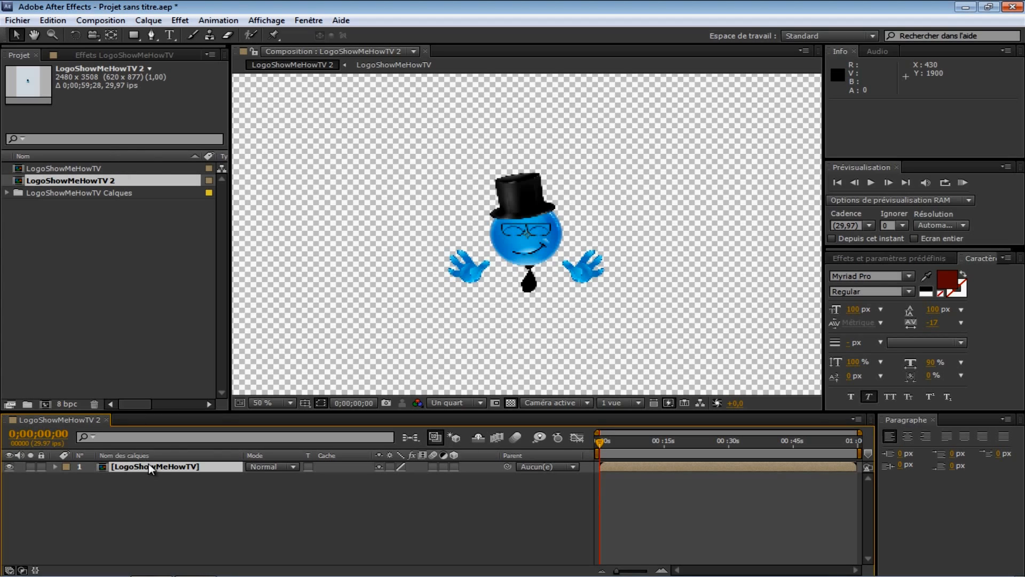
key(comma)
key(comma)
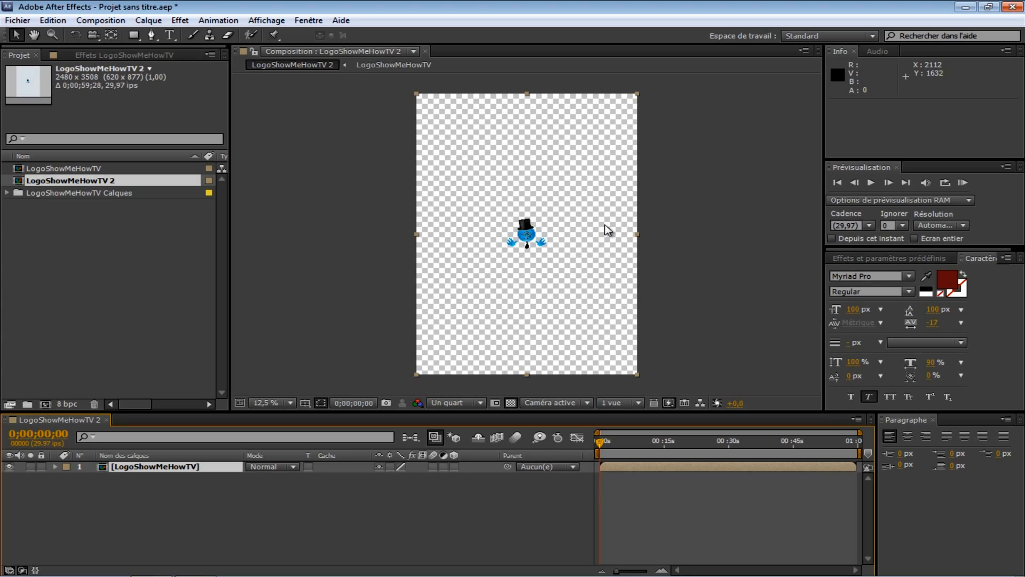
Step: Open the nested LogoShowMeHowTV composition and browse its list of layers
double_click(163, 467)
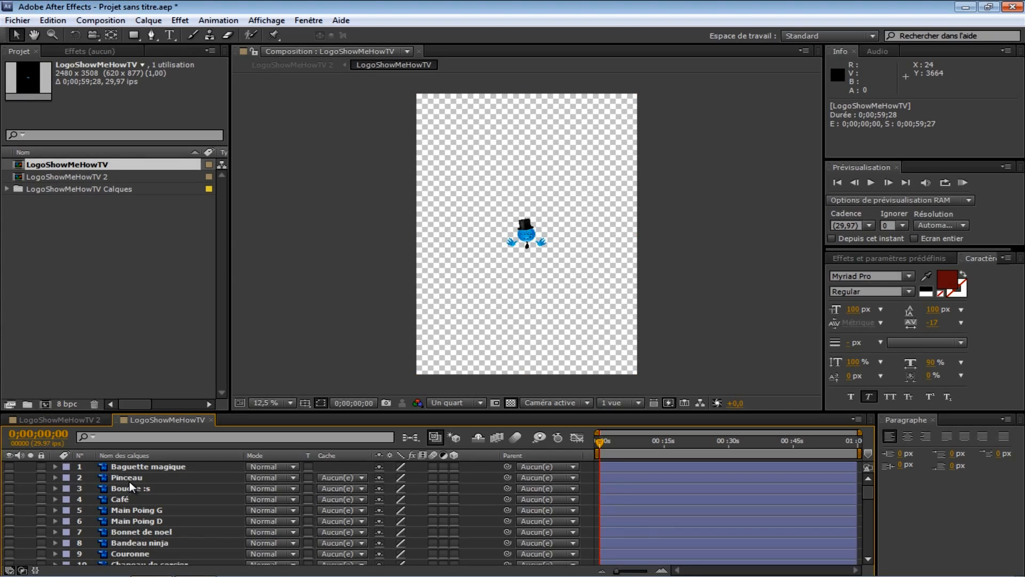
scroll(136, 482, down, 5)
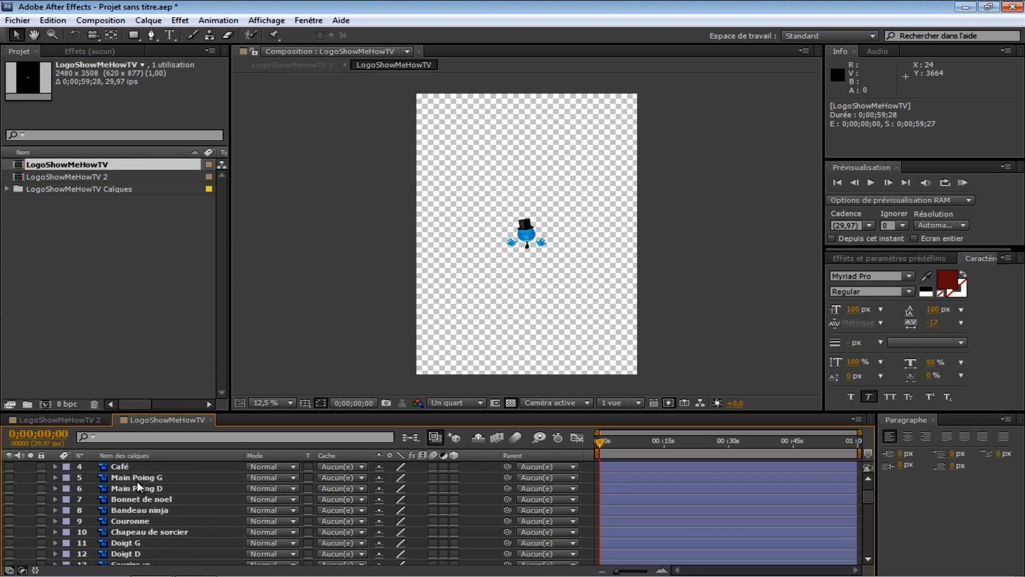
scroll(136, 481, down, 7)
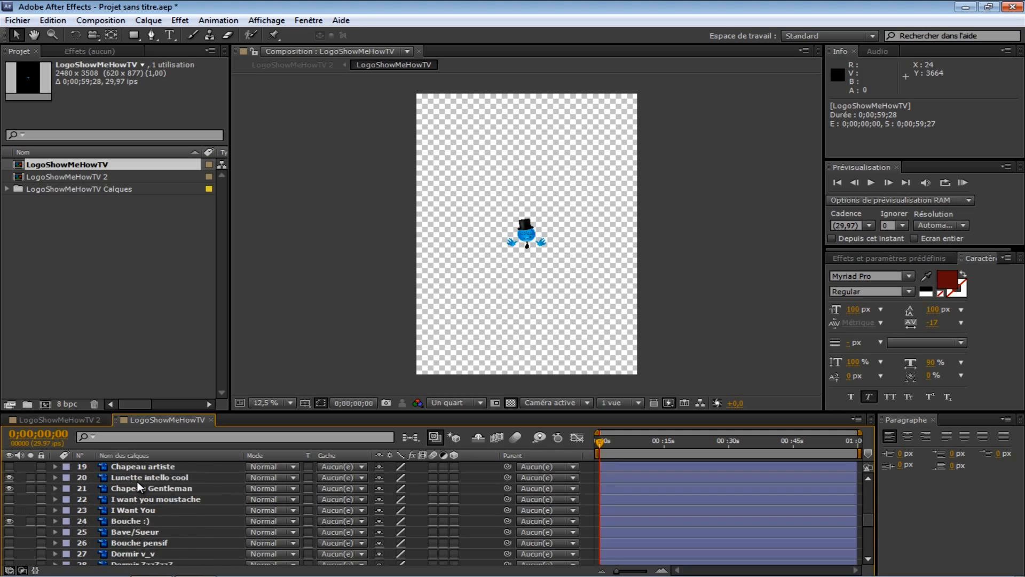
scroll(133, 549, up, 11)
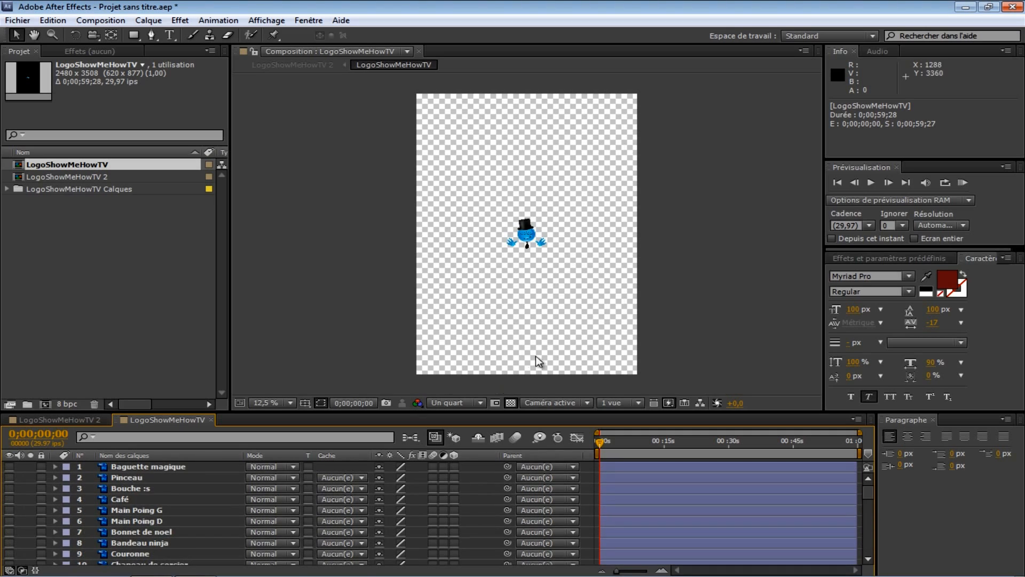
scroll(550, 243, up, 4)
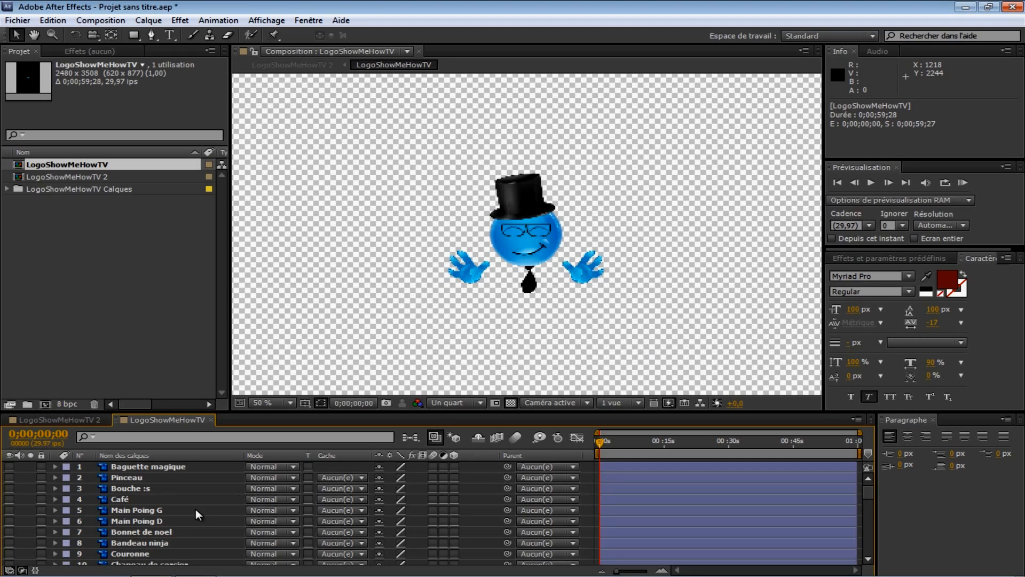
Step: Select the Main plate D layer and add a Puppet pin at the centre of its hand
scroll(166, 517, down, 3)
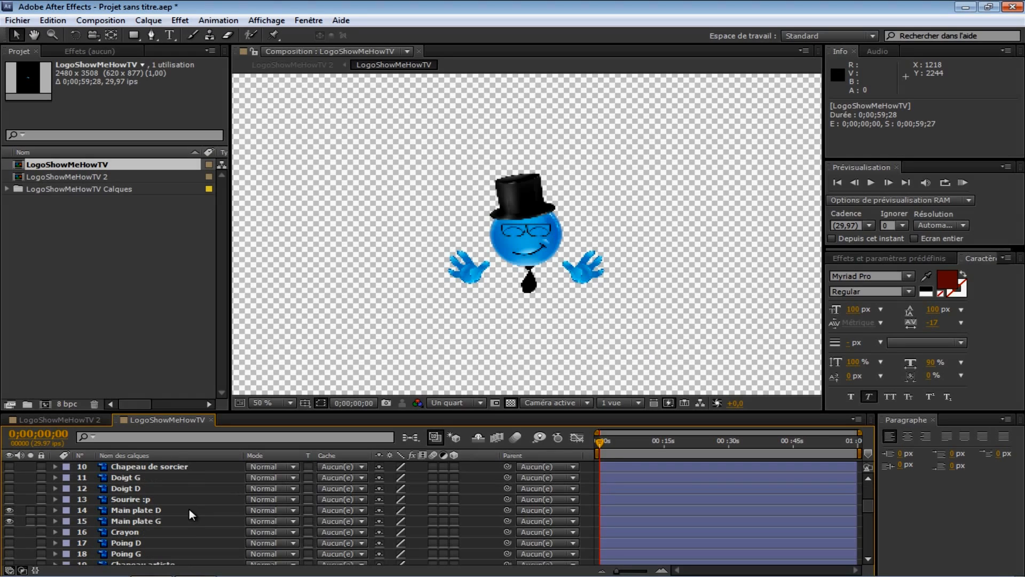
click(154, 510)
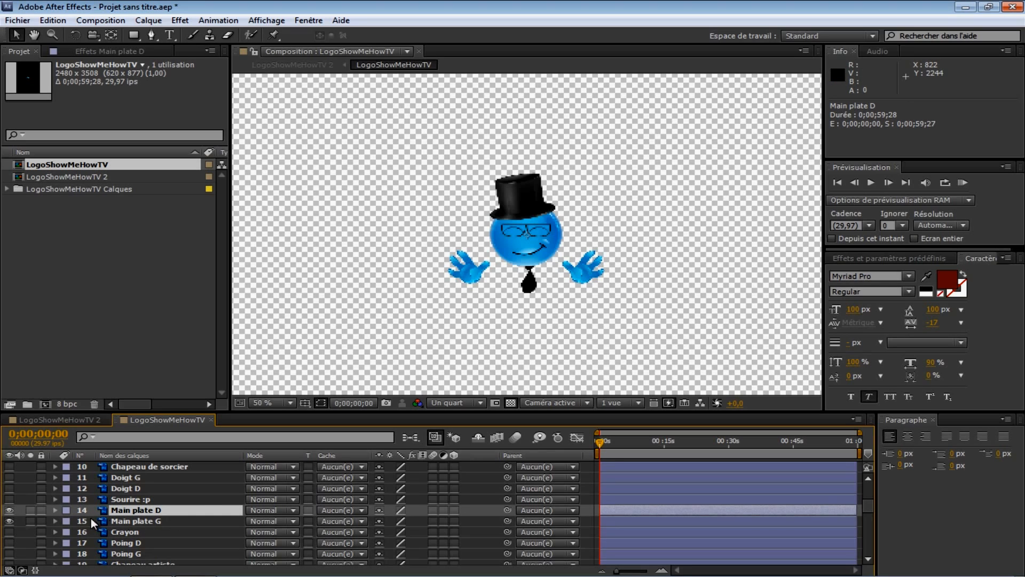
click(9, 510)
click(9, 510)
click(272, 36)
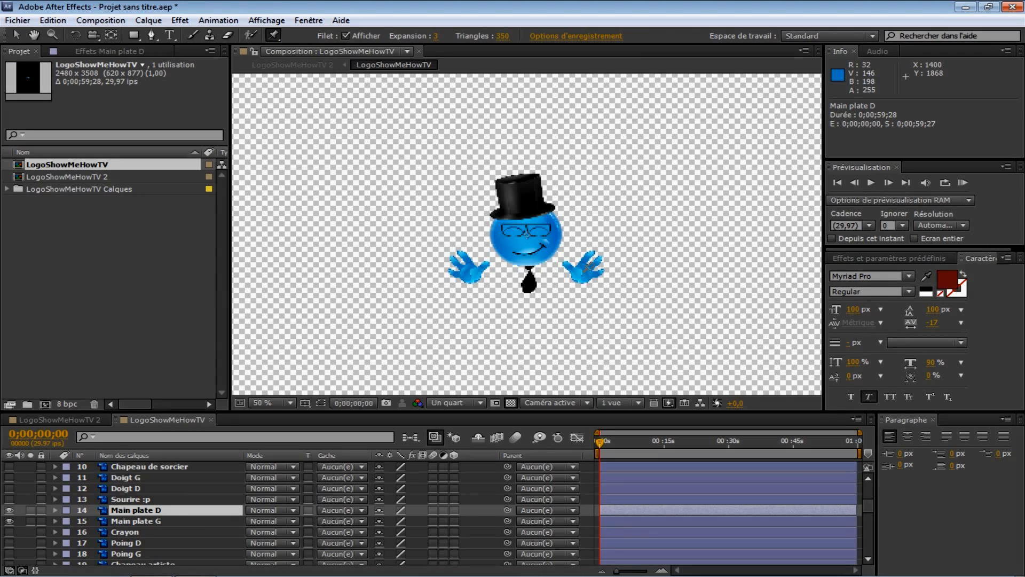
click(584, 271)
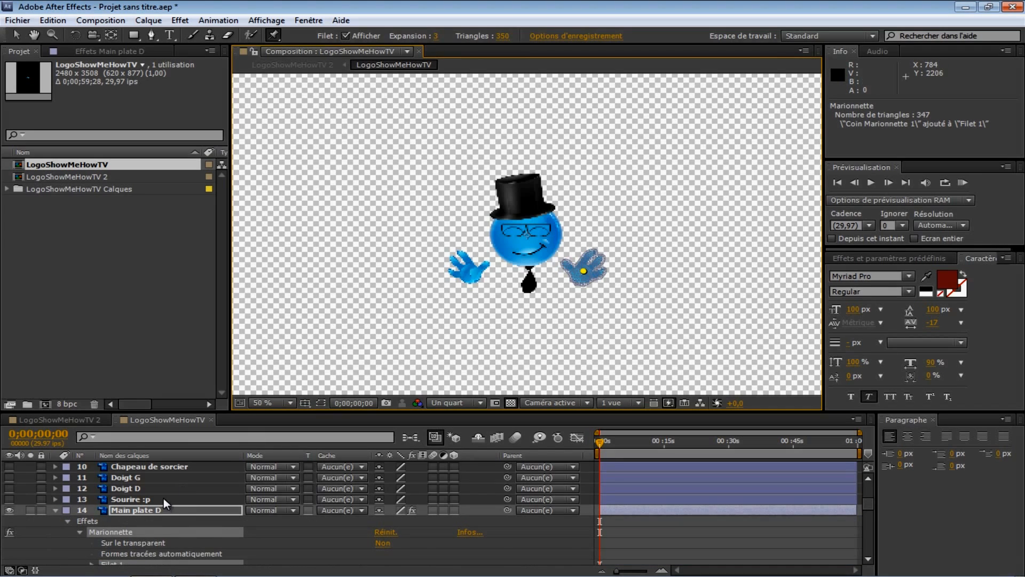
Step: Reveal the hand pin's Position property and move its first keyframe to about 1 second
scroll(164, 498, down, 3)
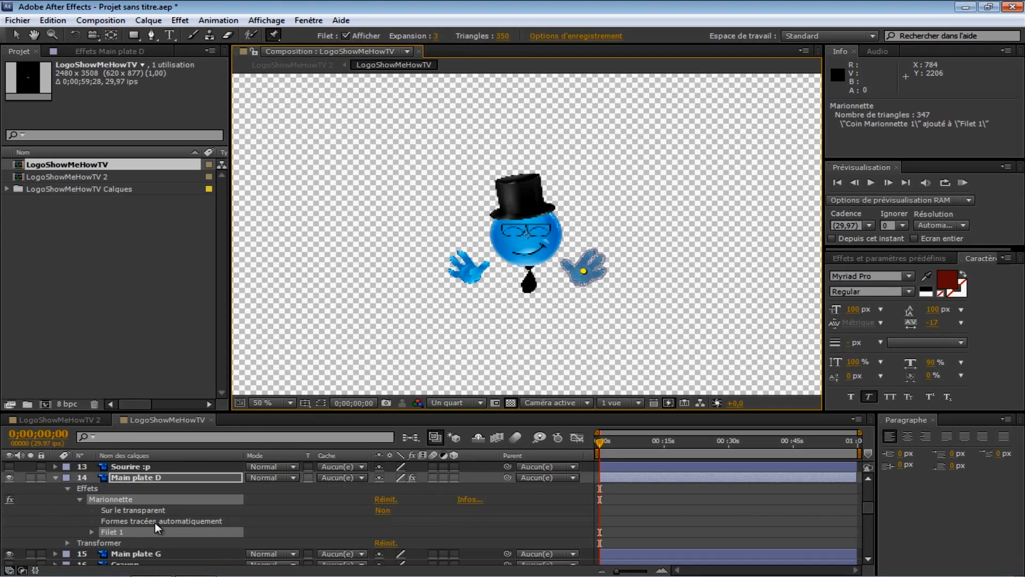
click(91, 532)
scroll(91, 533, down, 3)
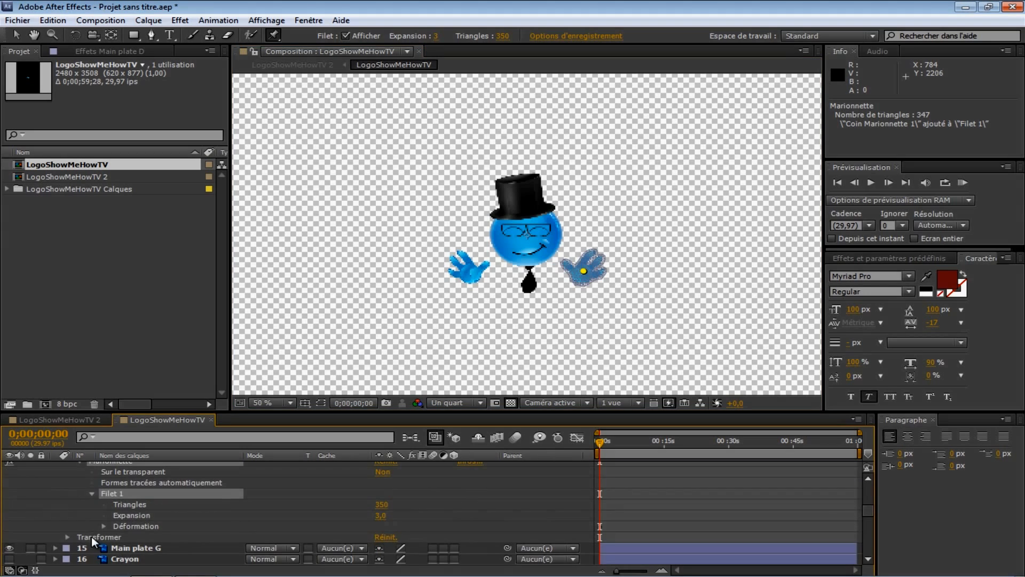
click(106, 526)
scroll(107, 523, down, 3)
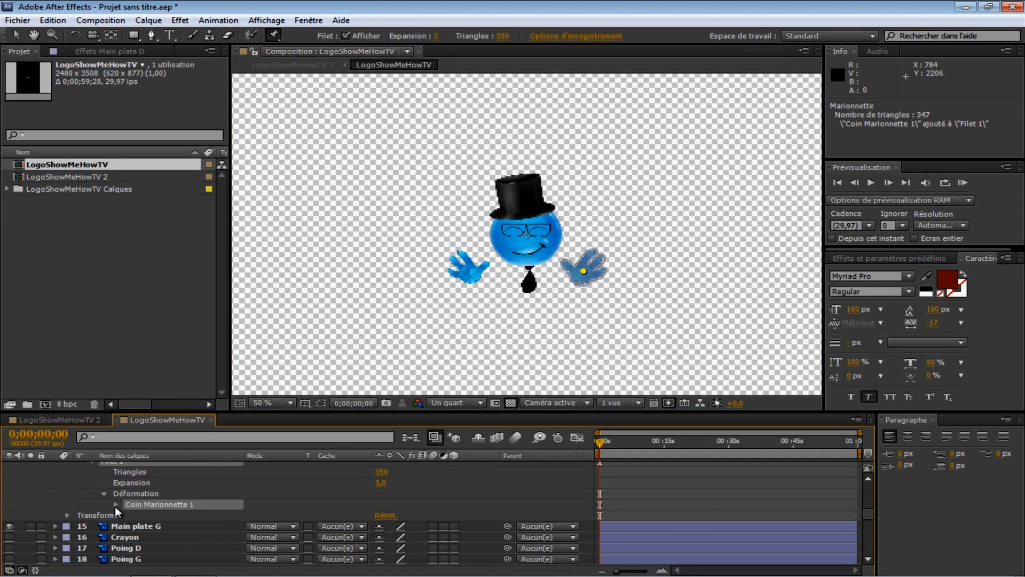
click(115, 504)
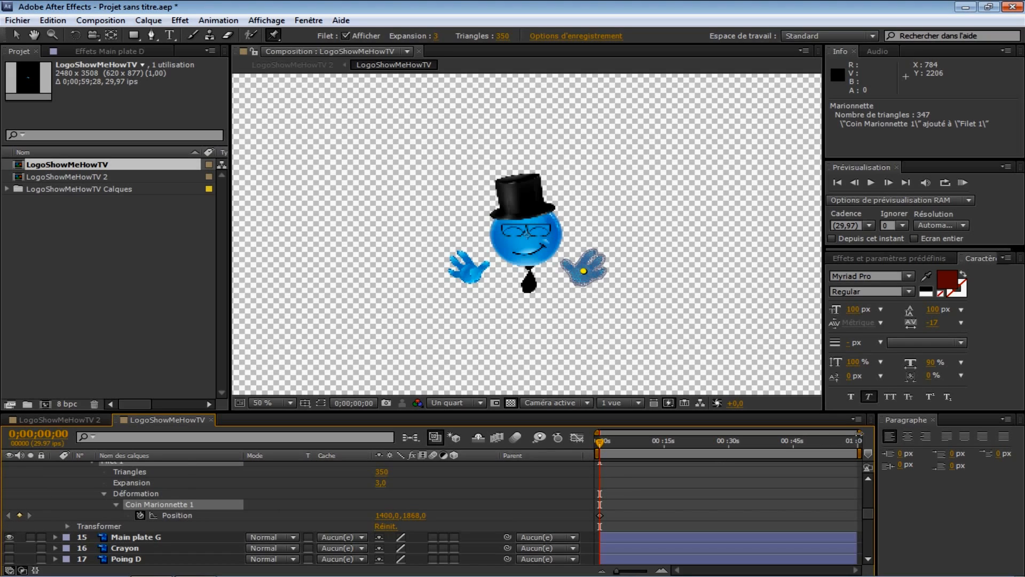
drag(861, 434, 631, 433)
click(604, 516)
click(600, 515)
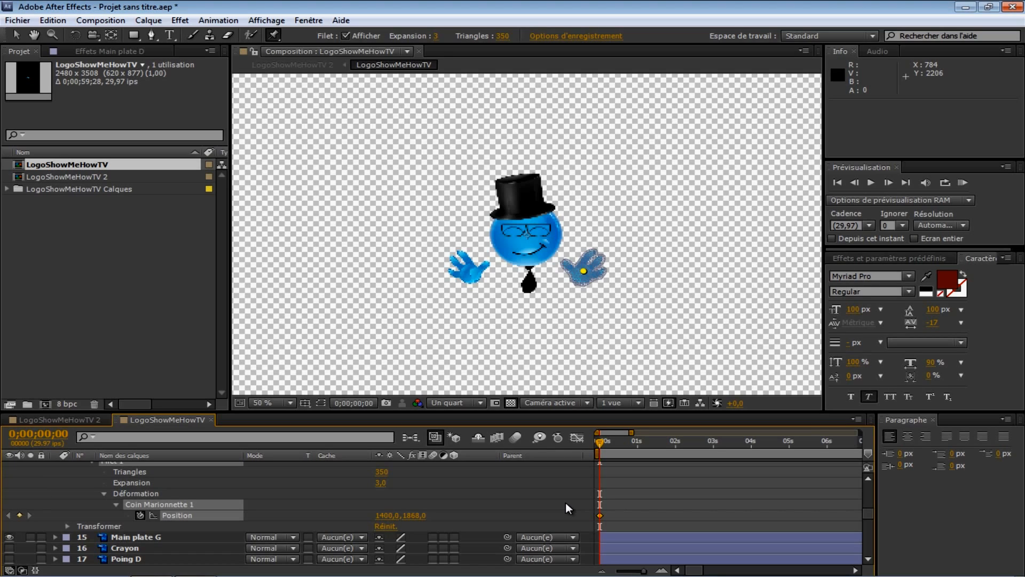
drag(600, 515, 641, 516)
drag(599, 441, 638, 446)
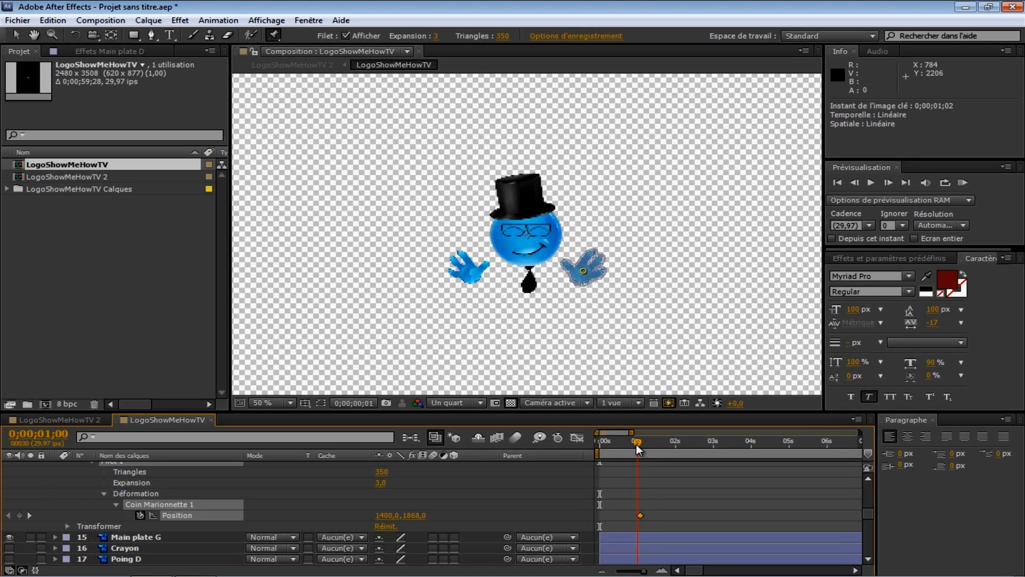
drag(642, 516, 638, 517)
Step: At 0;00;01;05, drag the Main plate D pin upward to raise the hand
click(57, 435)
click(59, 437)
double_click(59, 436)
click(69, 434)
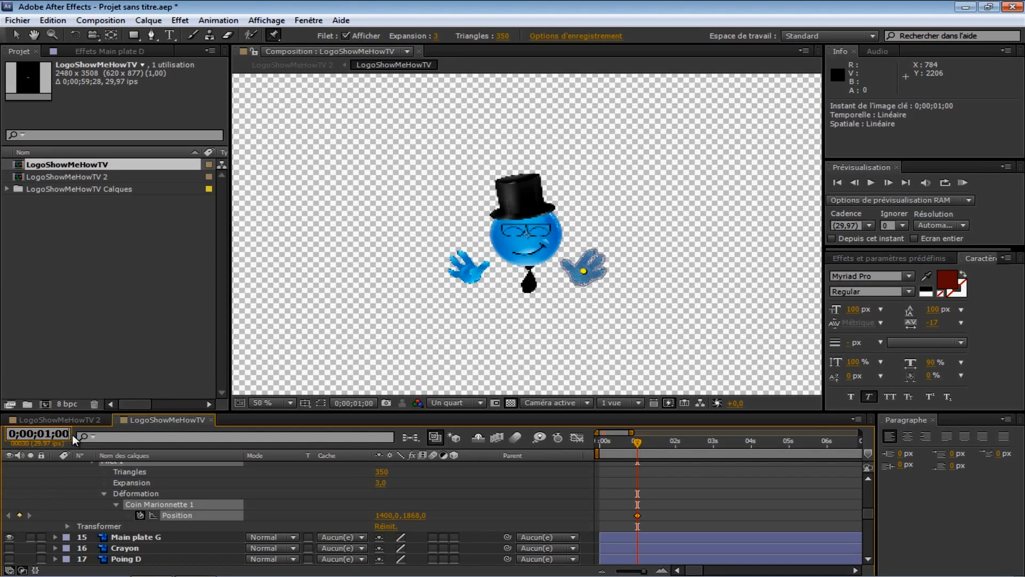
click(890, 183)
click(889, 183)
click(890, 183)
click(890, 183)
click(889, 183)
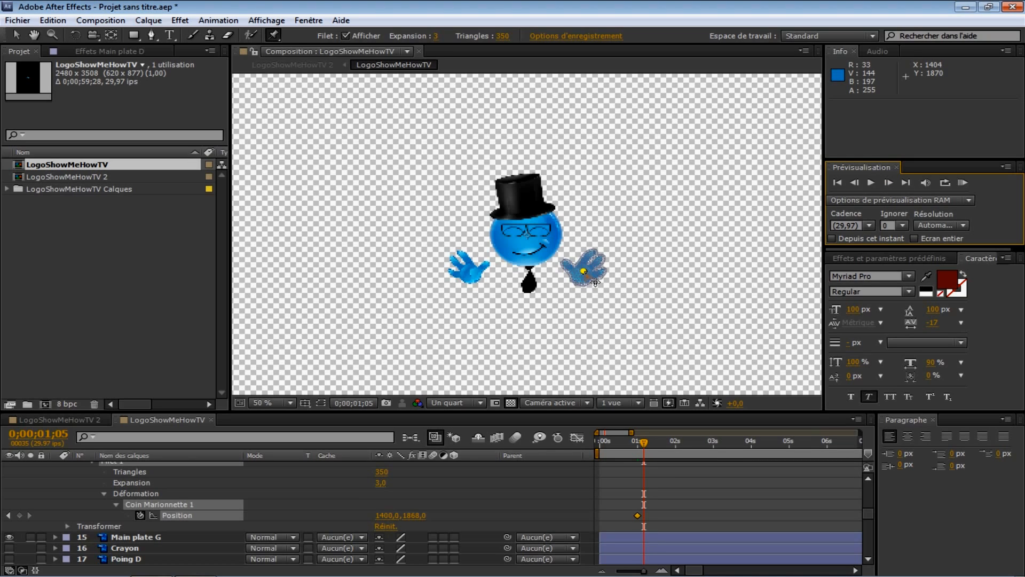
drag(595, 282, 594, 219)
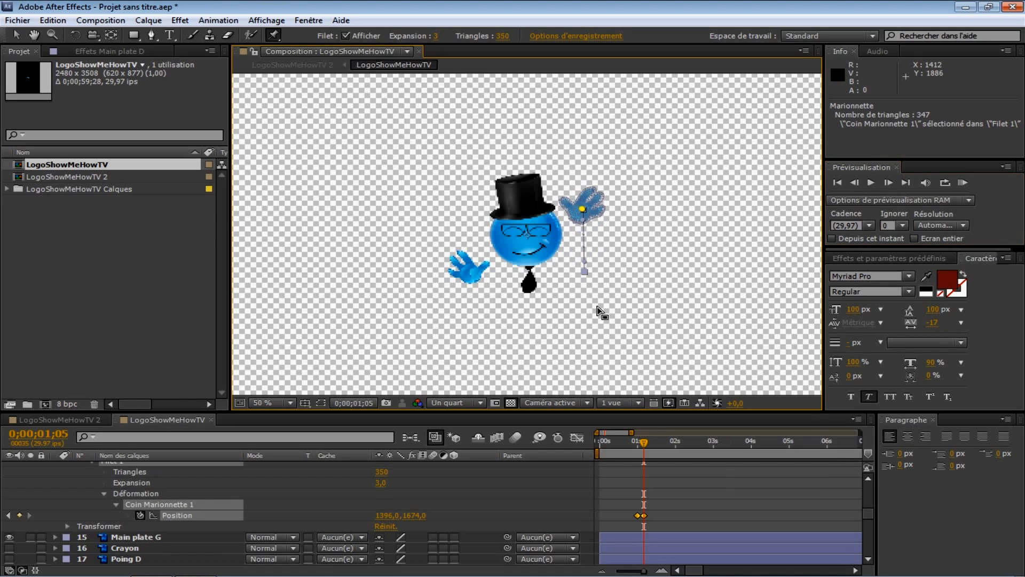
Step: At 0;00;01;10, drag the raised hand's pin to the right
click(890, 180)
click(890, 180)
click(890, 180)
click(890, 180)
click(890, 180)
drag(583, 210, 611, 208)
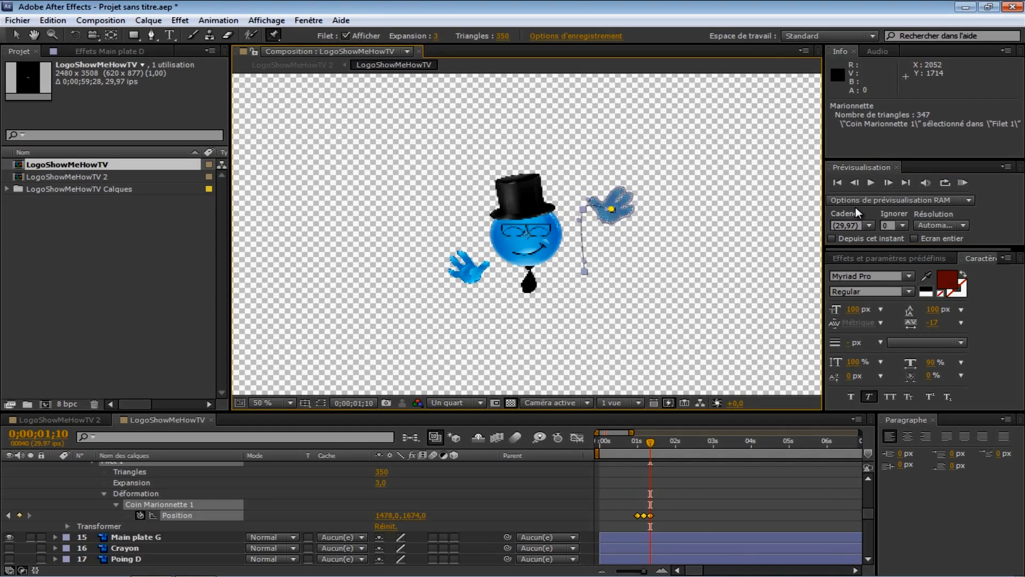
Step: Wave the hand by moving its pin left at 0;00;01;15 and back right at 0;00;01;20
click(888, 182)
click(888, 183)
click(888, 182)
click(888, 182)
click(889, 183)
drag(612, 209, 569, 210)
click(894, 185)
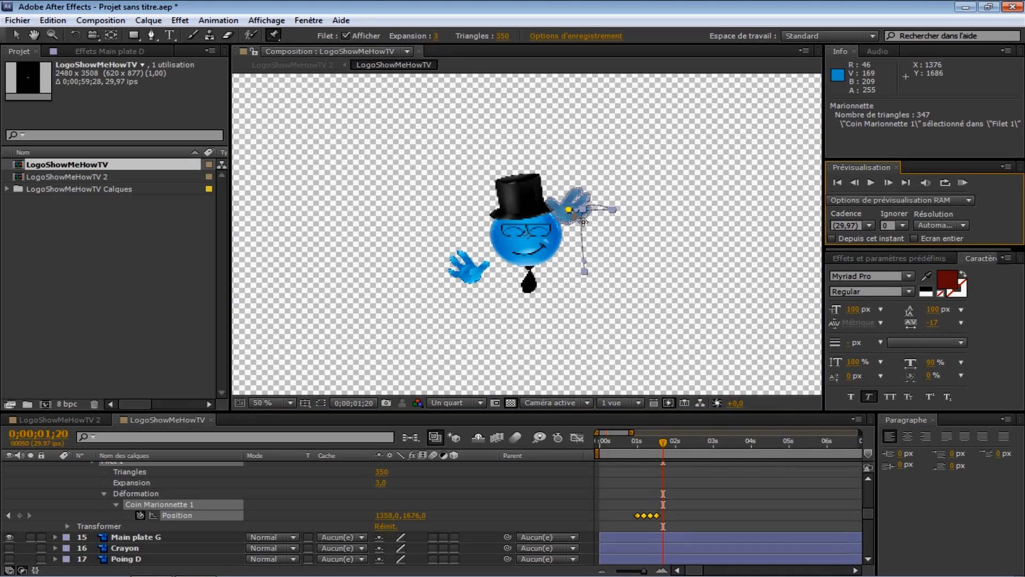
drag(568, 210, 613, 210)
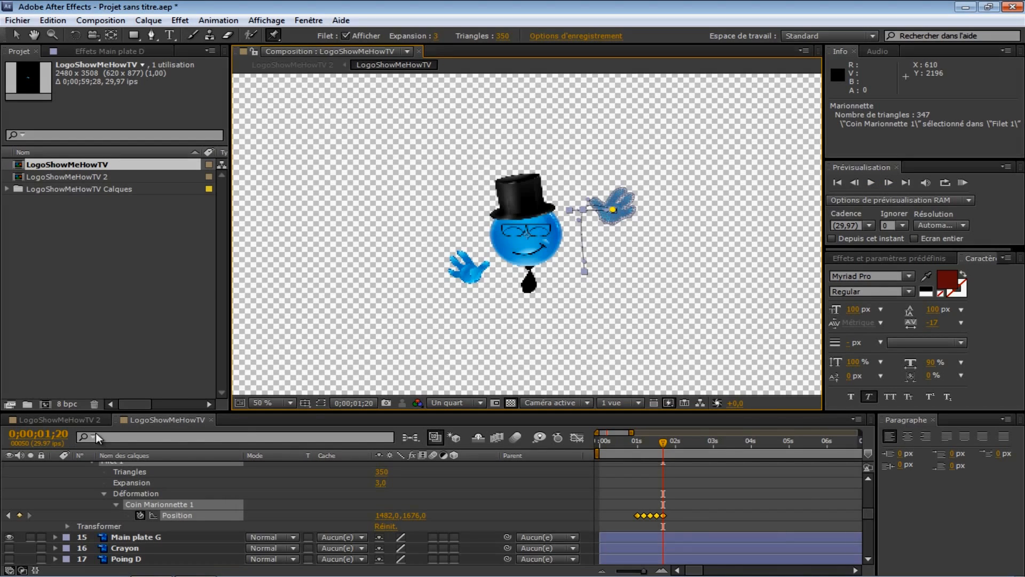
Step: At 0;00;01;25, drag the hand's pin to the left again
click(888, 182)
click(888, 183)
click(887, 183)
click(888, 183)
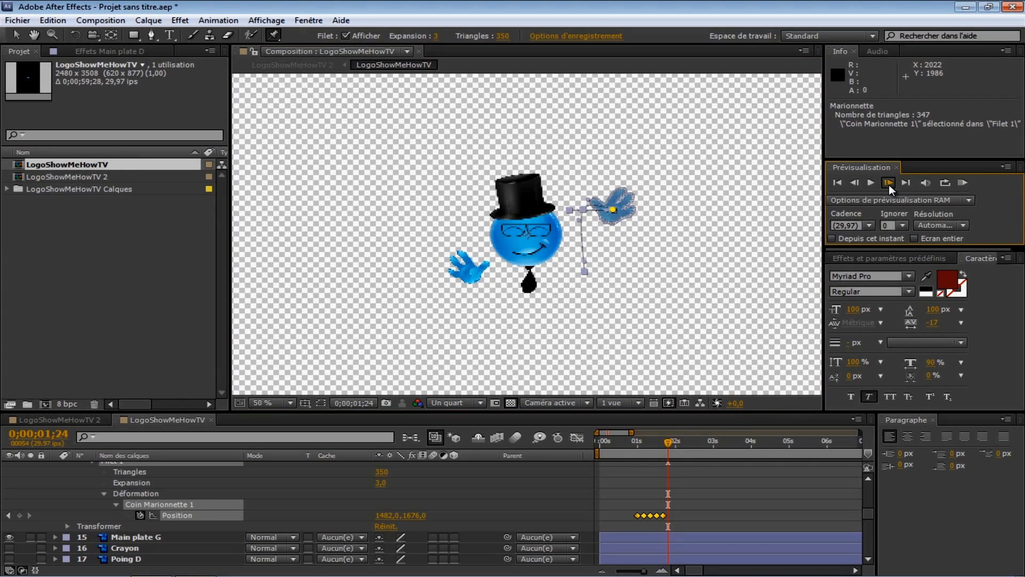
click(888, 183)
drag(614, 211, 575, 222)
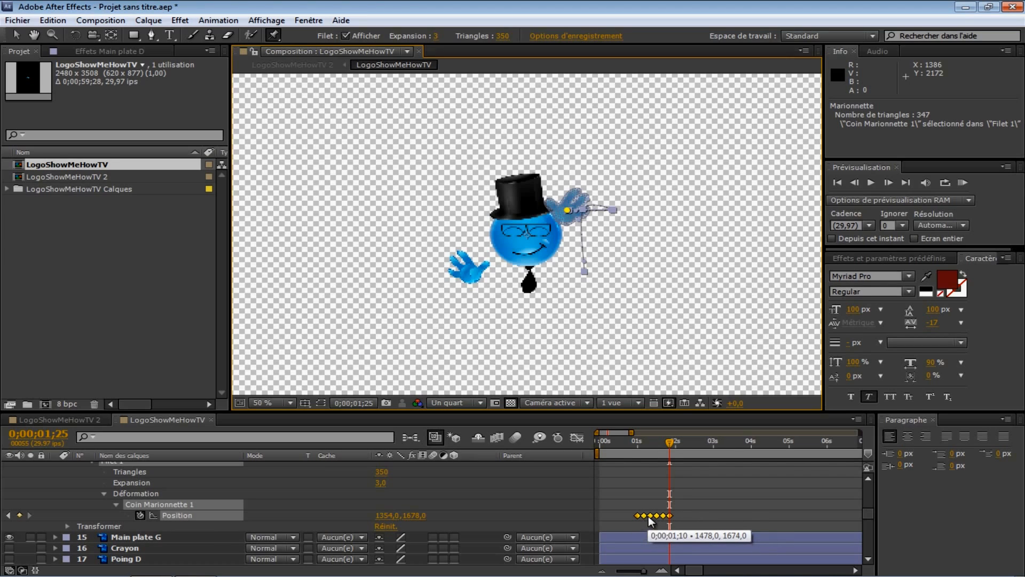
Step: At 0;00;02;00, drag the pin back down to return the hand to its resting position
mouse_move(670, 441)
mouse_down()
mouse_move(636, 442)
mouse_move(674, 443)
mouse_up()
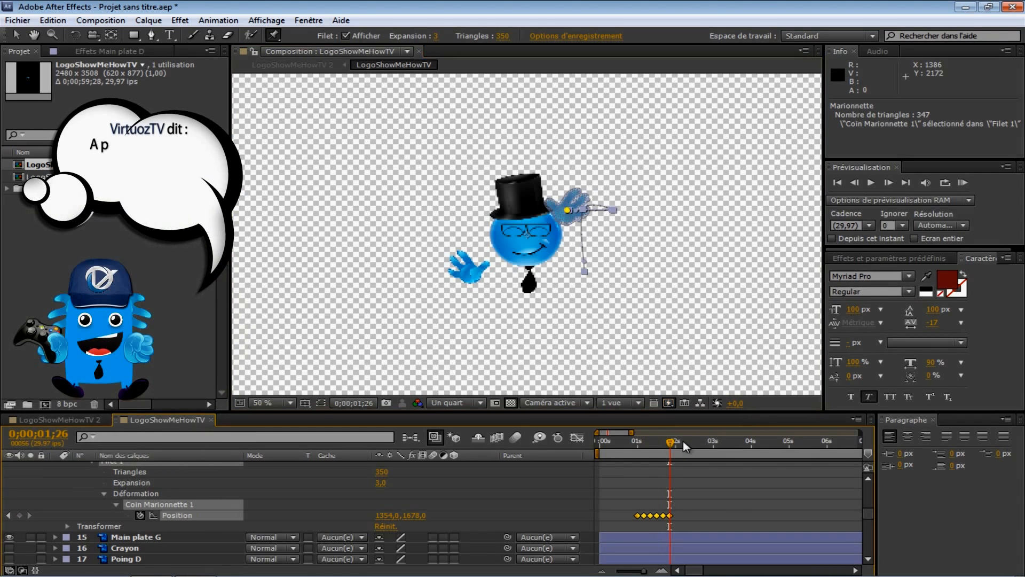
click(857, 184)
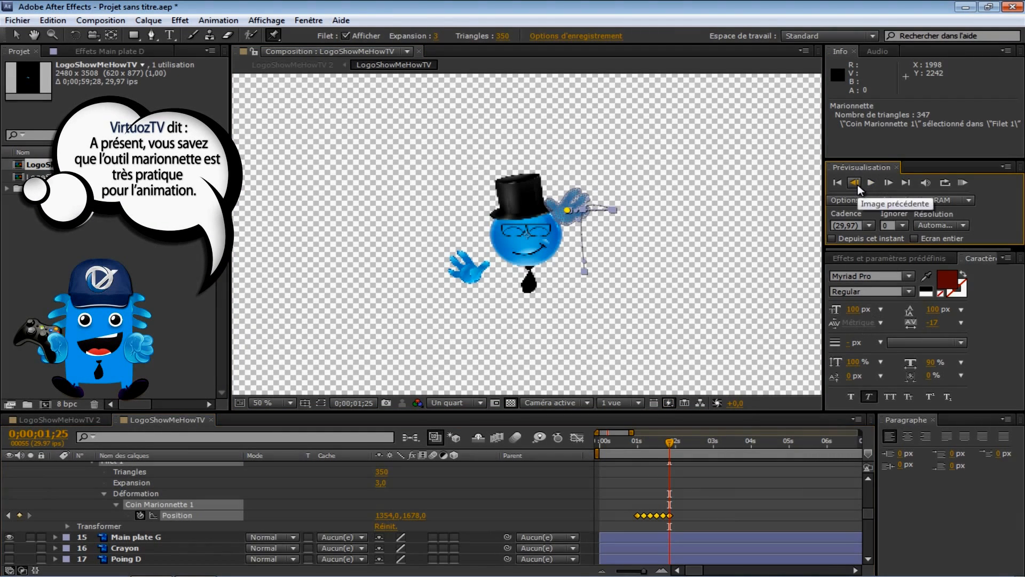
click(888, 182)
click(889, 183)
click(888, 183)
click(888, 183)
click(889, 183)
drag(568, 210, 584, 272)
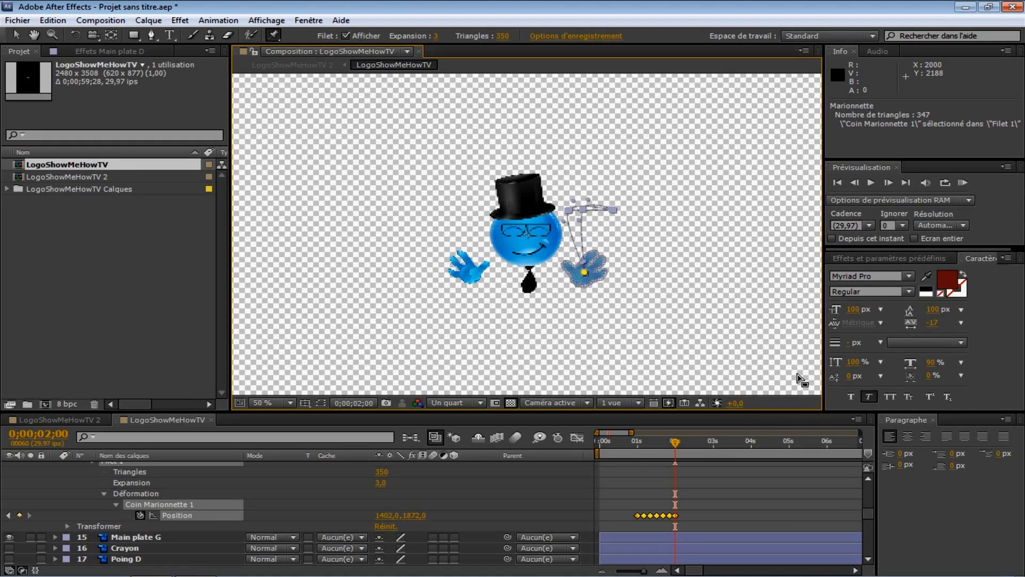
Step: Play a RAM preview of the hand animation and stop it
key(KP_0)
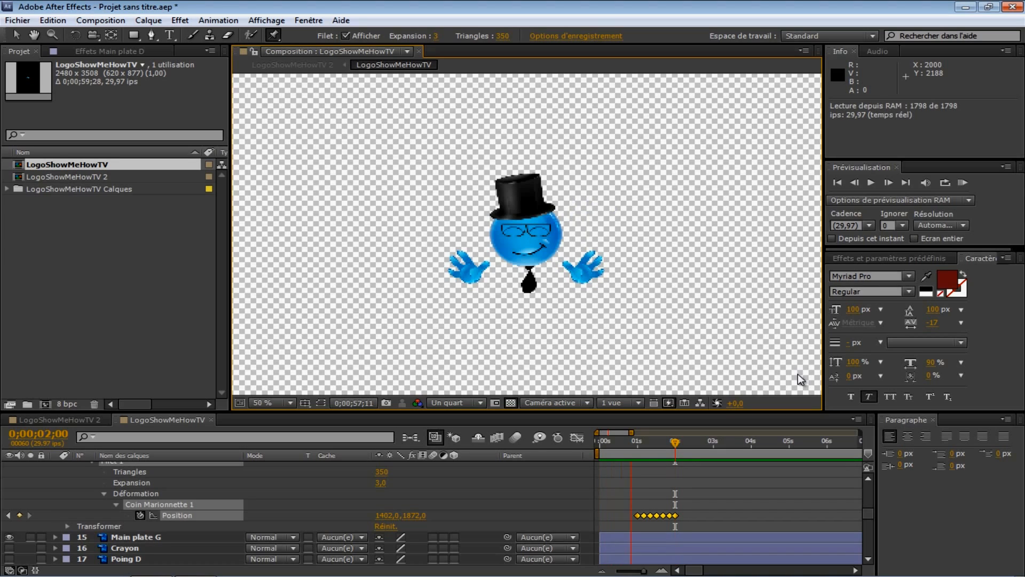
key(space)
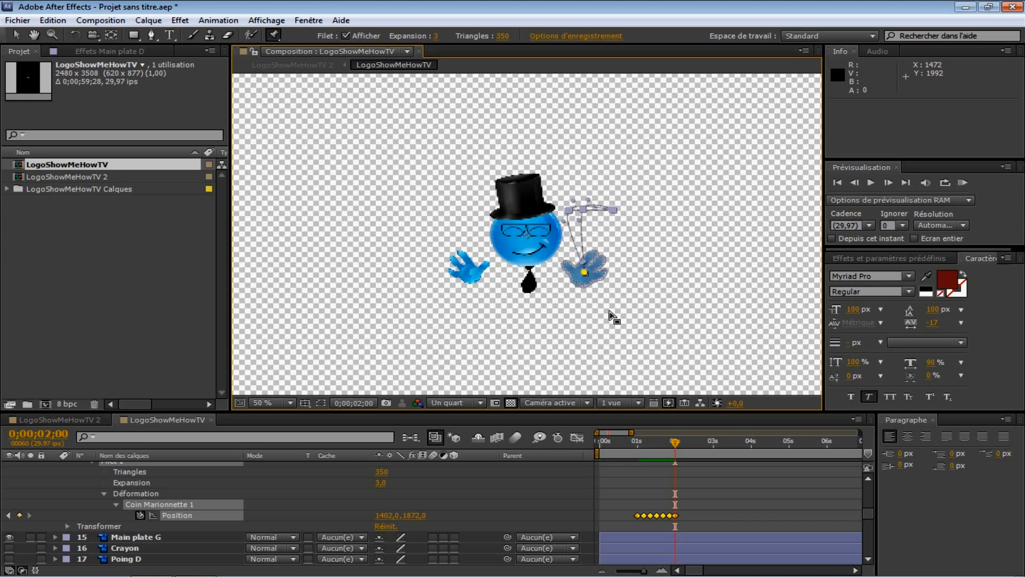
drag(675, 439, 713, 448)
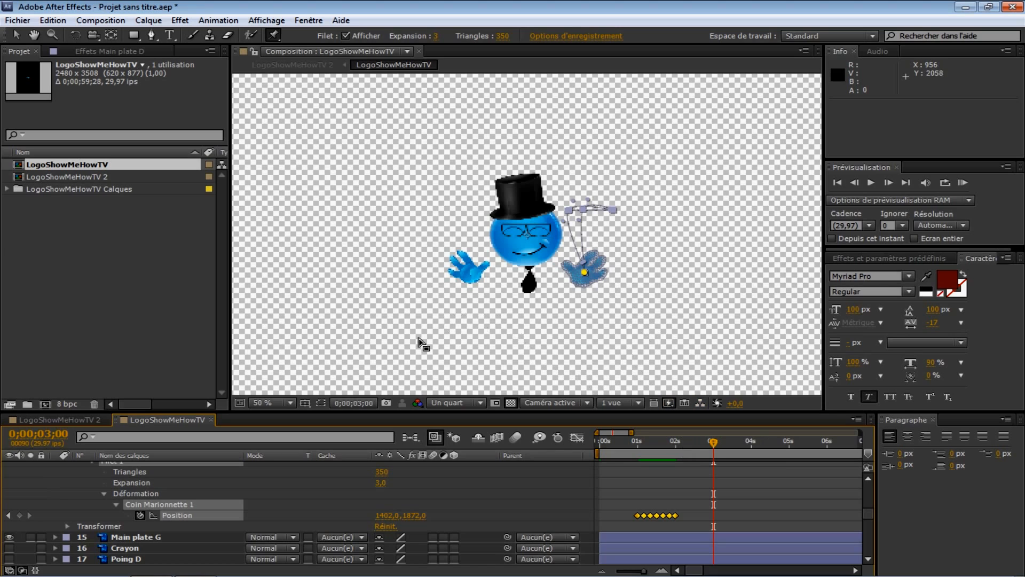
Step: Select the Main plate G layer and add a Puppet pin on its hand at 0;00;03;00
scroll(151, 515, up, 3)
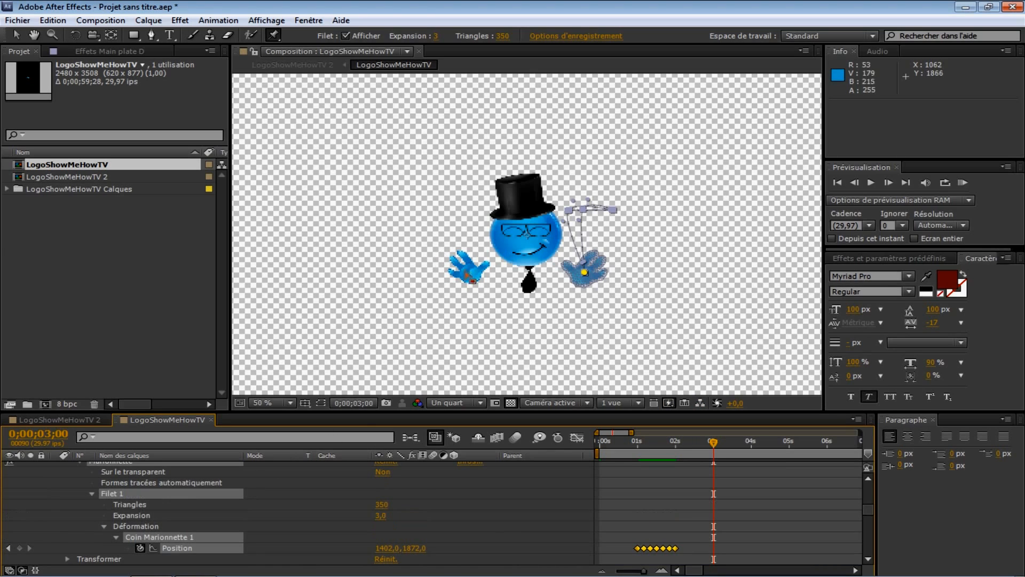
scroll(58, 475, up, 3)
click(55, 473)
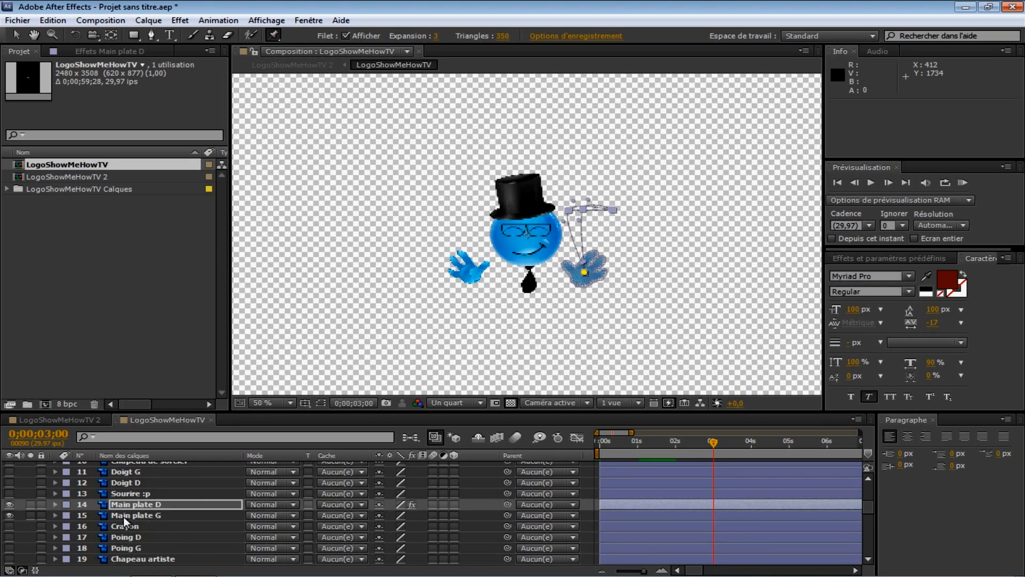
click(146, 514)
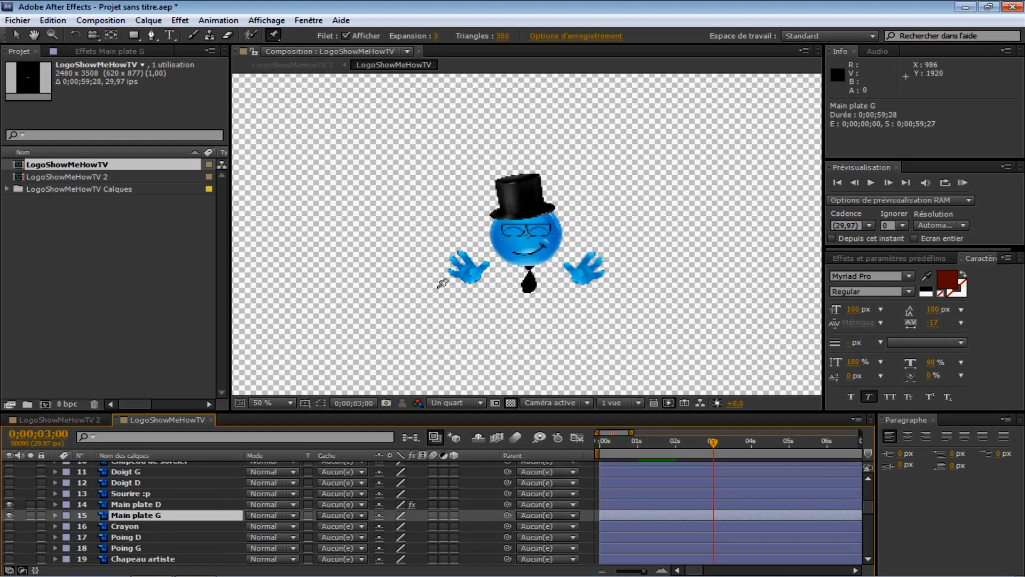
click(471, 273)
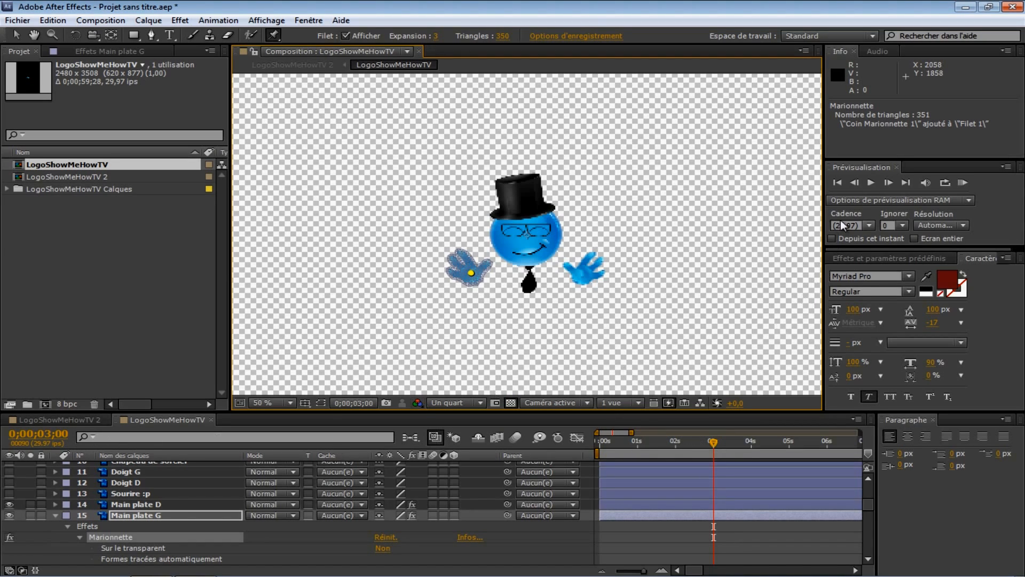
Step: At 0;00;03;15, drag the Main plate G pin up onto the hat
click(888, 185)
click(888, 185)
click(888, 185)
click(887, 185)
click(888, 185)
click(887, 184)
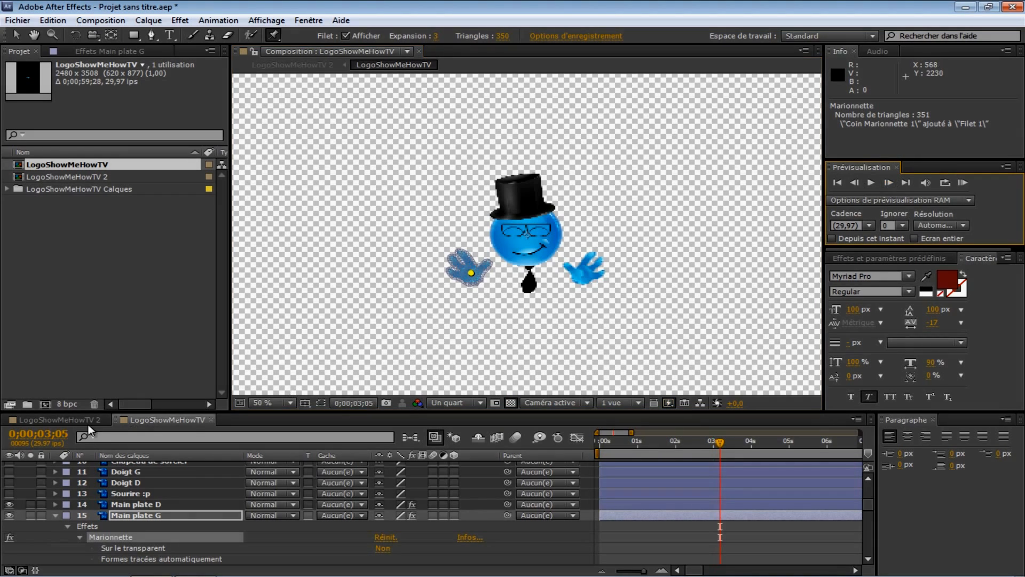
click(890, 182)
click(889, 183)
click(889, 183)
click(889, 182)
click(889, 183)
click(889, 183)
click(889, 183)
click(890, 183)
click(889, 182)
drag(484, 283, 533, 212)
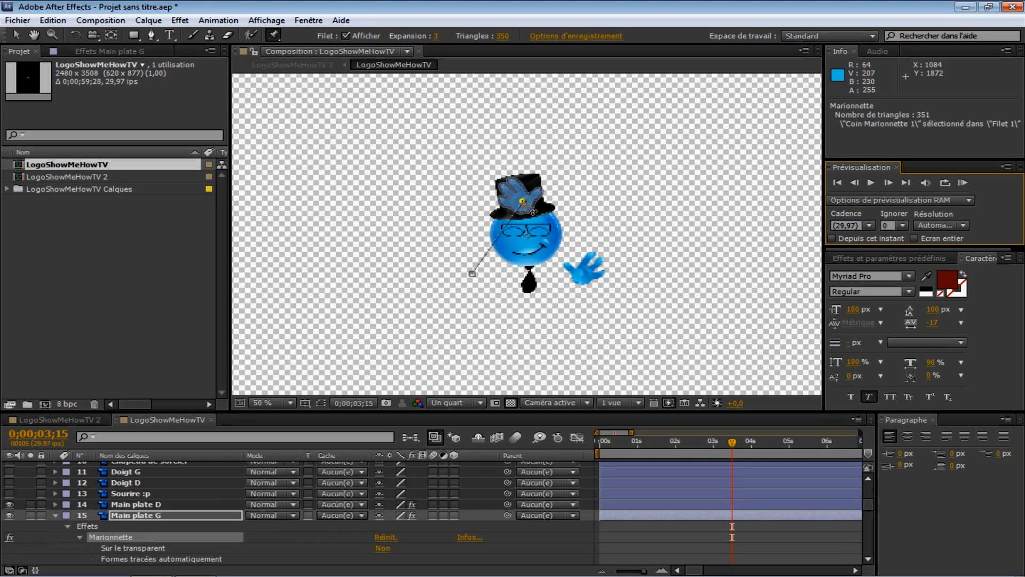
Step: Expand the Main plate G pin's properties to view its Position keyframes
scroll(668, 531, down, 2)
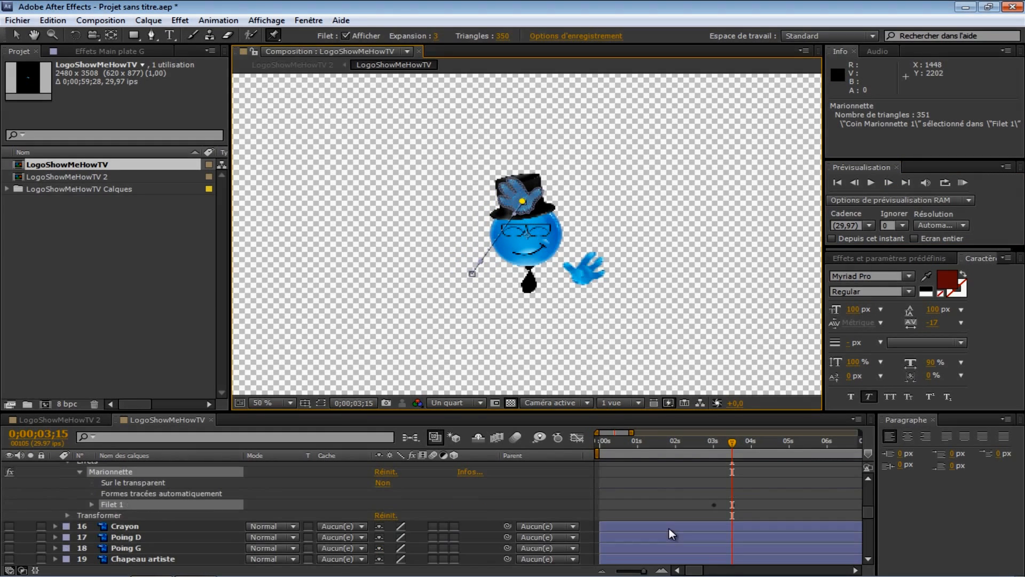
click(91, 504)
click(104, 536)
scroll(127, 515, down, 1)
click(117, 513)
scroll(170, 517, down, 1)
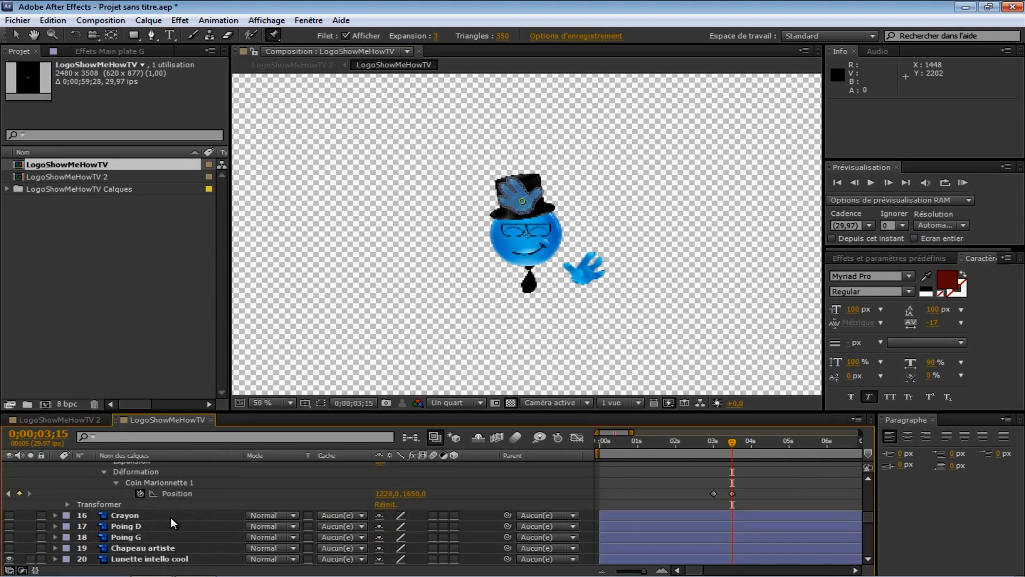
mouse_move(738, 440)
mouse_down()
mouse_move(719, 441)
mouse_move(735, 444)
mouse_up()
Step: Advance to 0;00;04;00 and drag the Main plate G pin from the hat back down to the left hand's original position
click(39, 433)
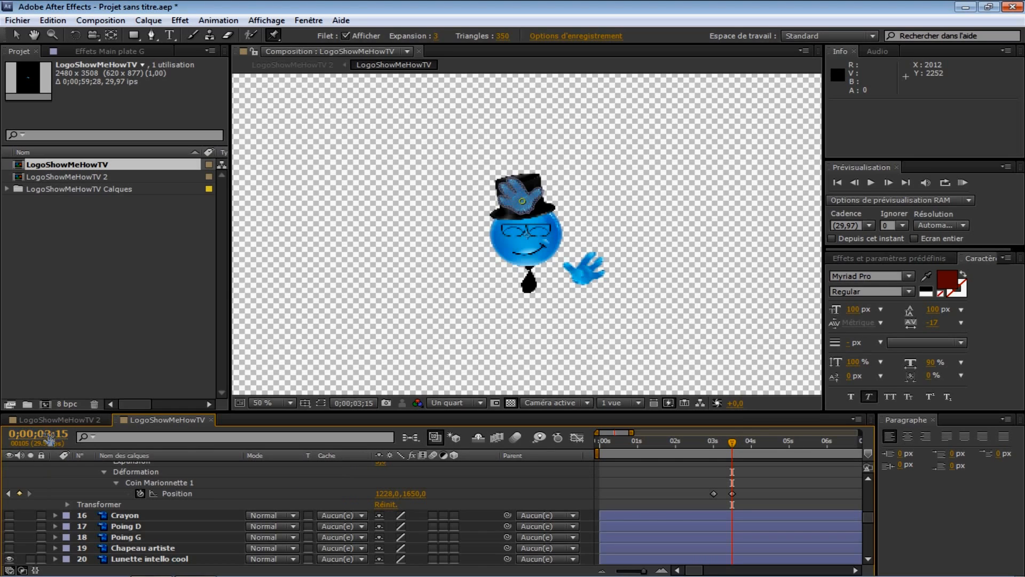
click(888, 183)
click(889, 183)
click(889, 184)
click(888, 183)
click(888, 183)
click(889, 183)
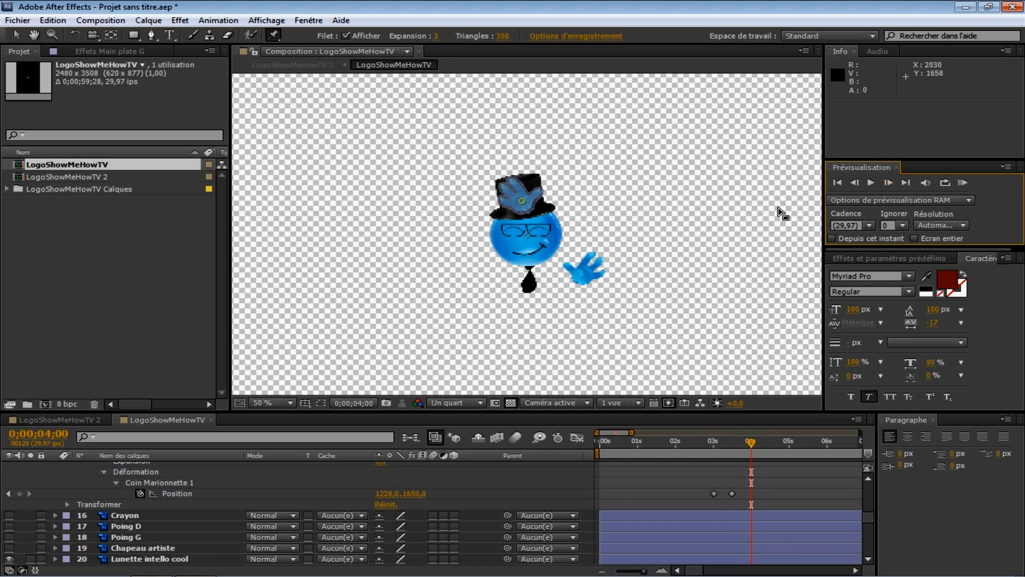
drag(522, 201, 472, 274)
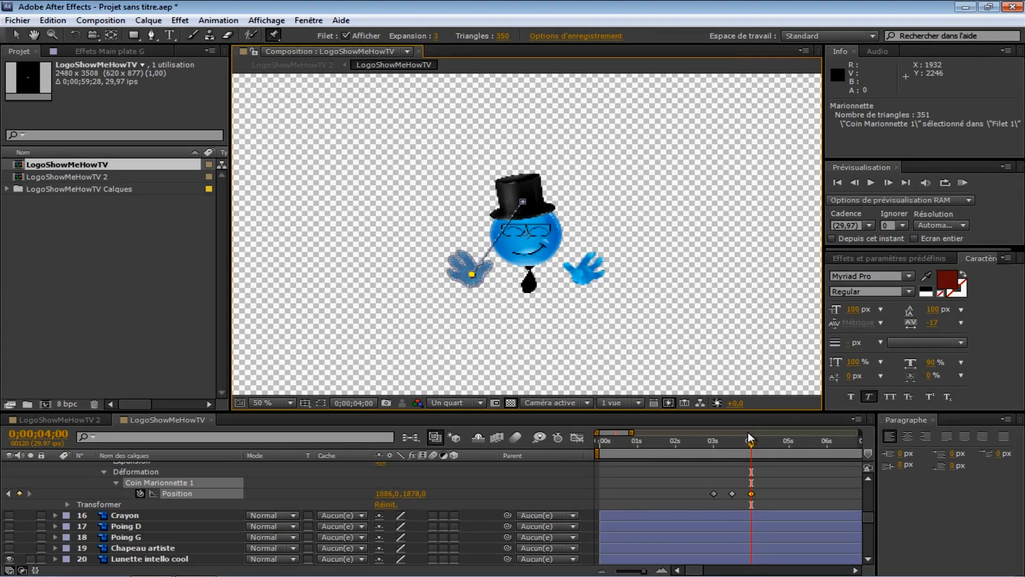
Step: Select the Chapeau Gentleman layer and add a Puppet pin on the top hat at 0;00;04;00
scroll(168, 506, up, 3)
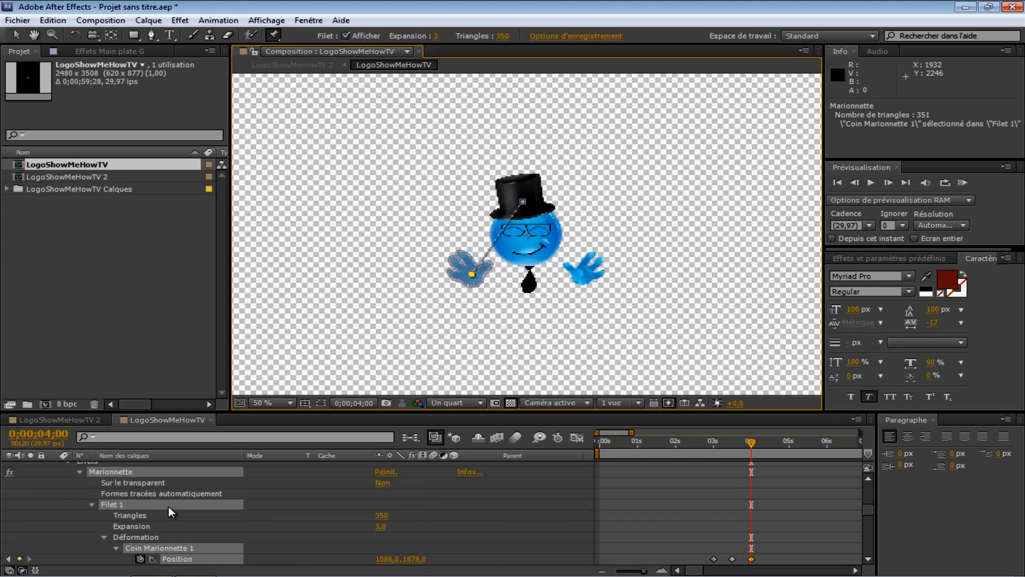
scroll(150, 504, up, 2)
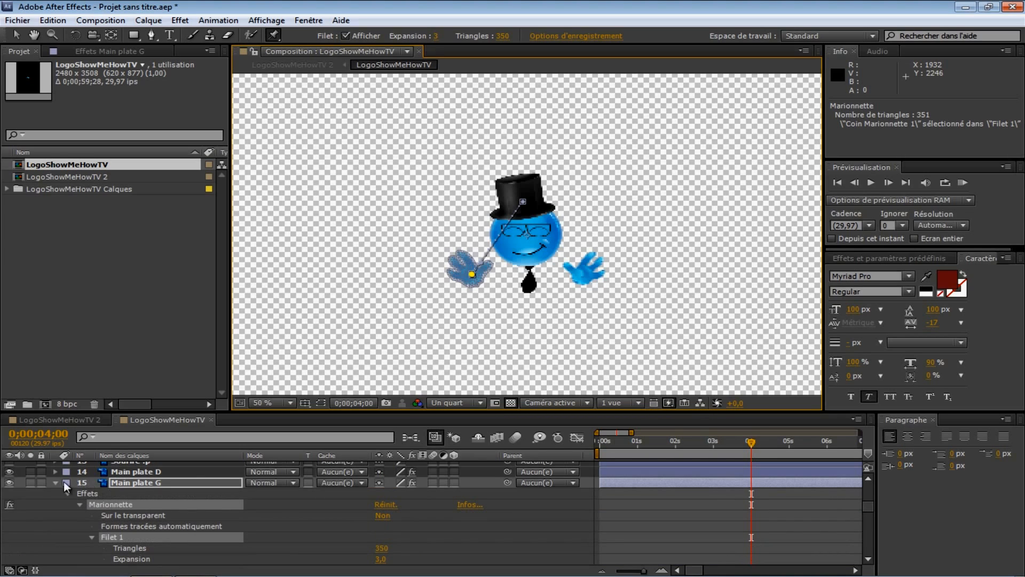
scroll(174, 484, up, 6)
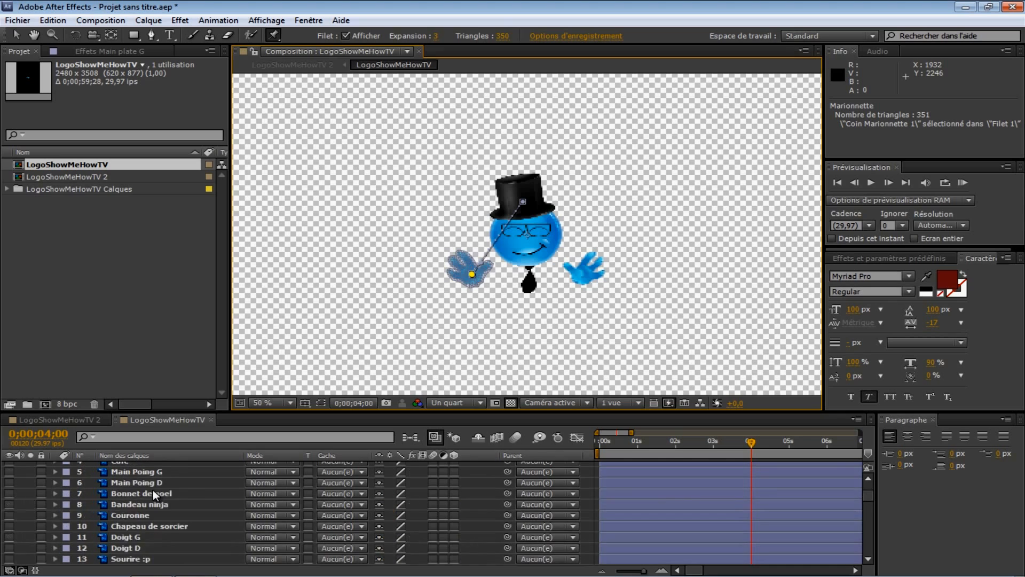
scroll(154, 530, down, 8)
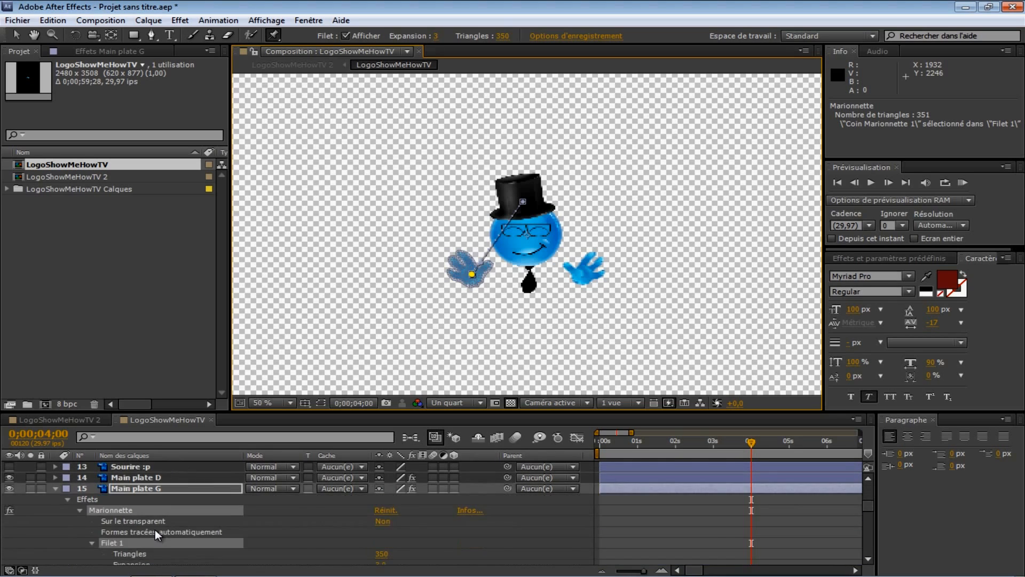
scroll(155, 521, up, 2)
click(156, 509)
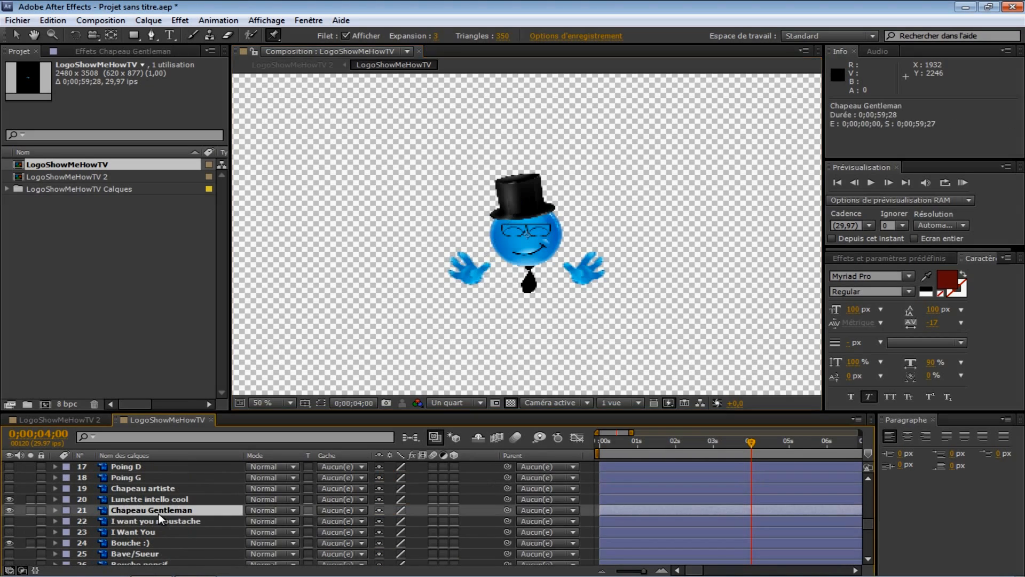
click(524, 193)
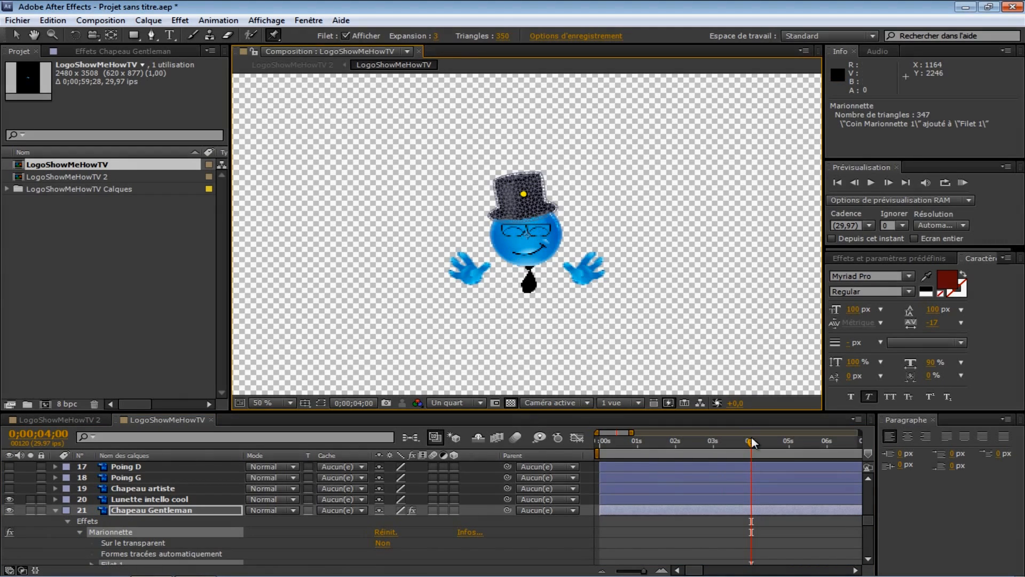
Step: Expand the hat pin's Position property and move its keyframe from 0;00;04;00 to 0;00;03;15
drag(750, 444, 733, 443)
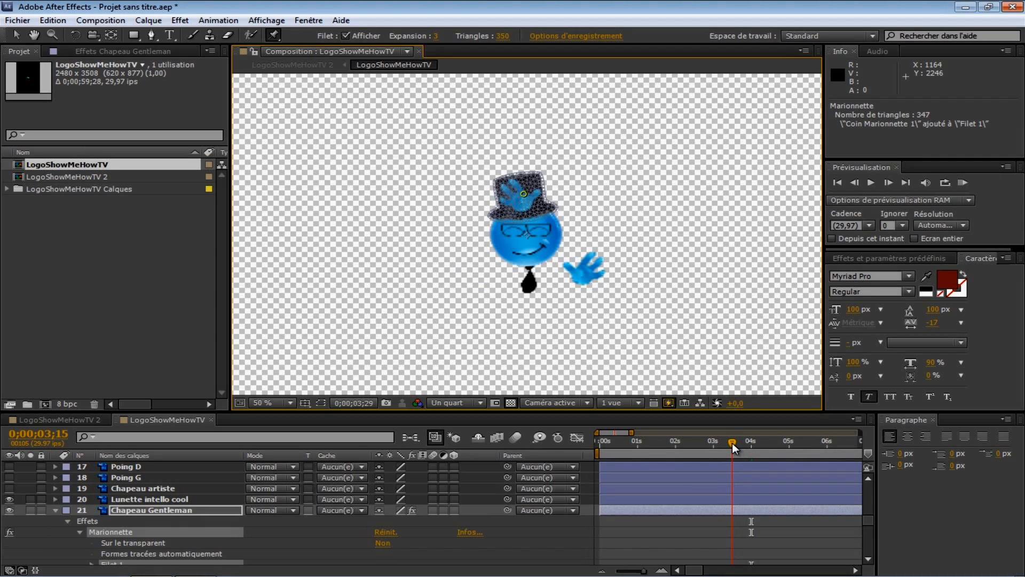
scroll(161, 534, down, 2)
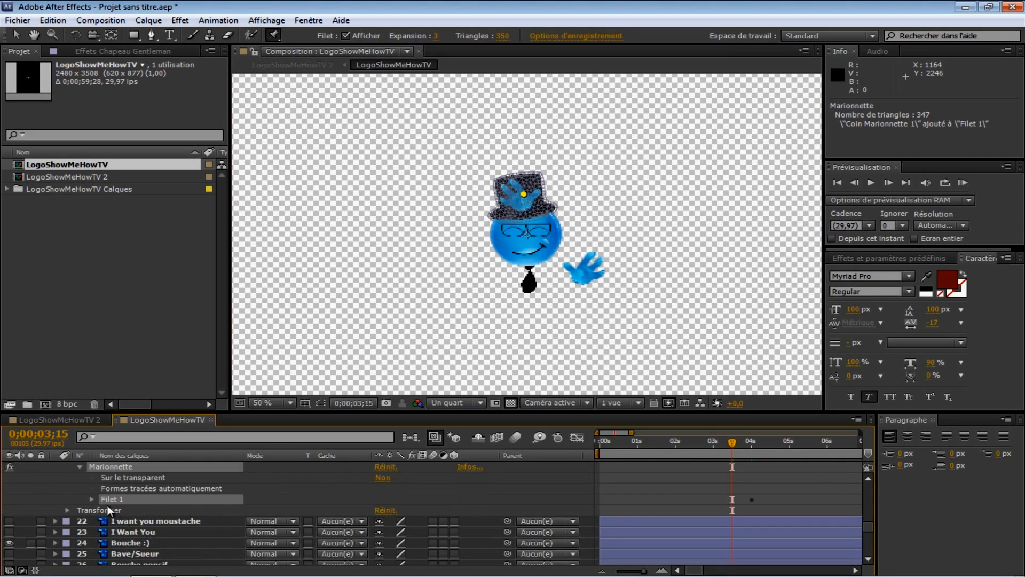
click(91, 500)
click(104, 533)
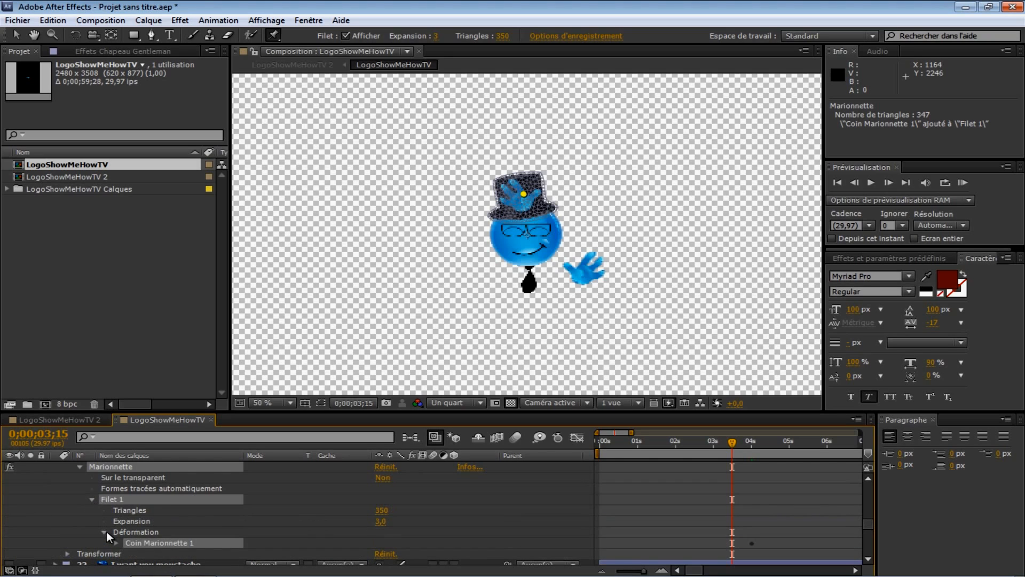
click(115, 543)
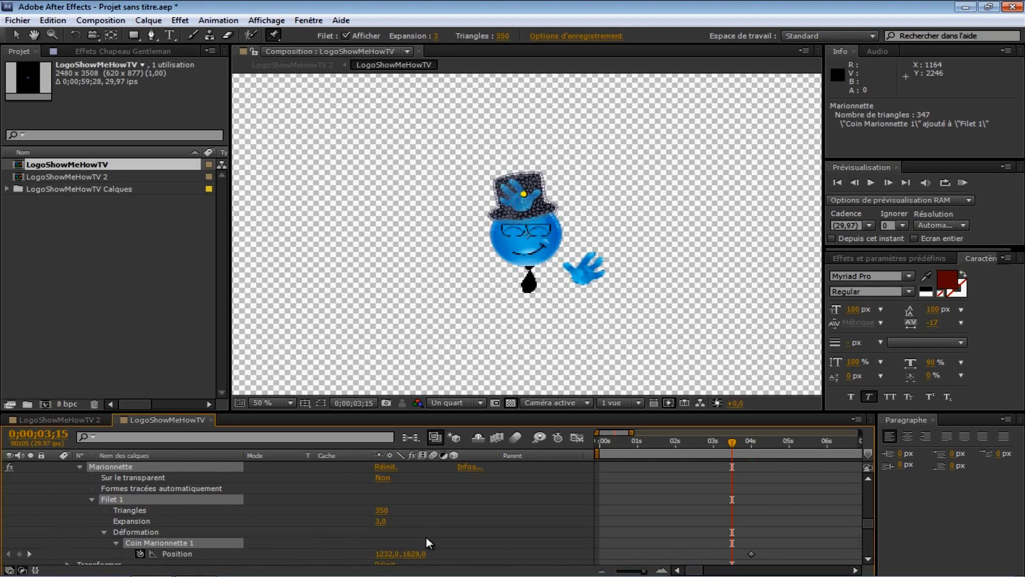
scroll(588, 534, down, 1)
click(752, 521)
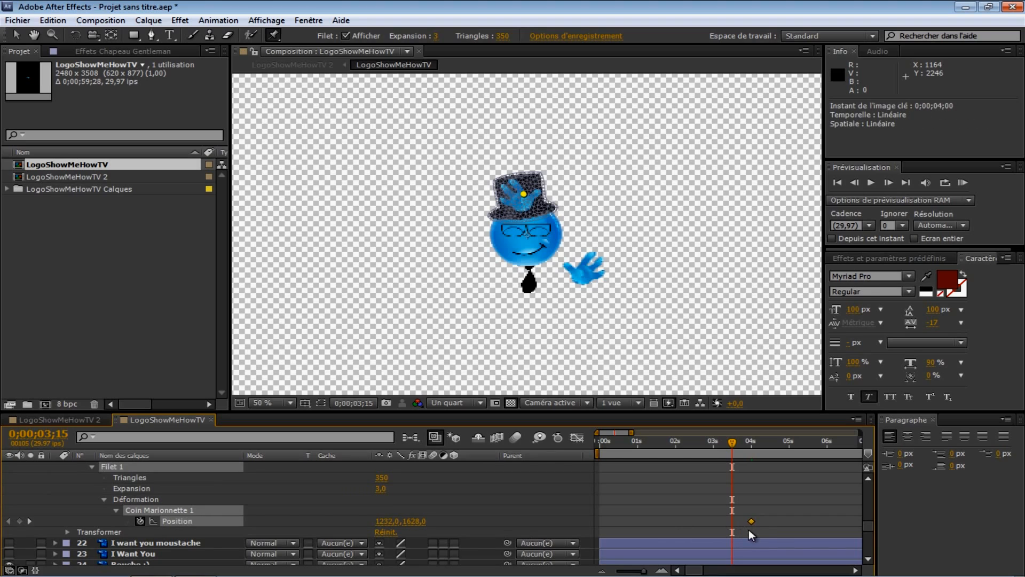
mouse_move(752, 522)
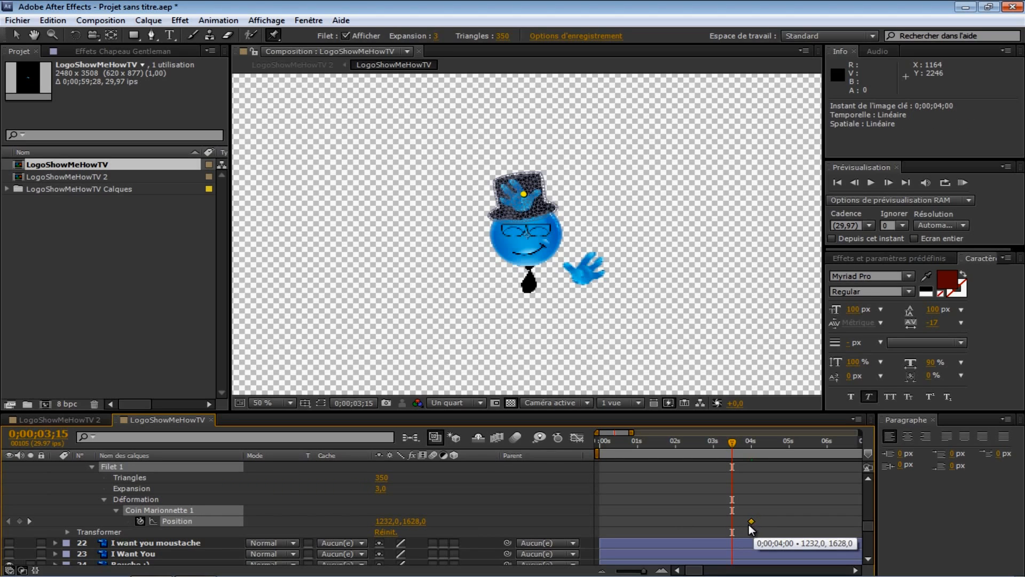
drag(751, 519, 742, 521)
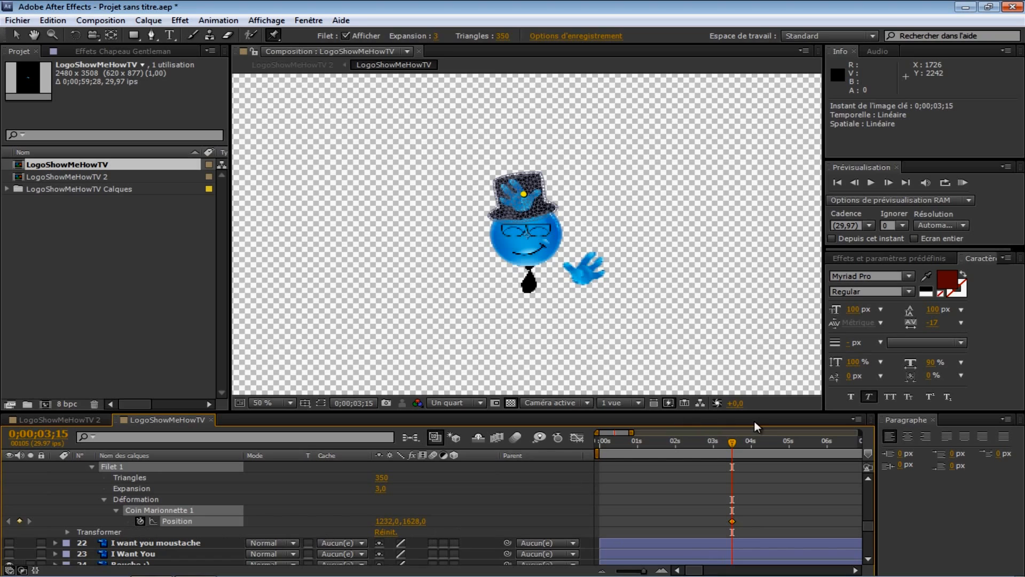
Step: At 0;00;04;00, drag the Chapeau Gentleman pin down so the hat lands on the left hand
drag(746, 447, 752, 448)
click(888, 182)
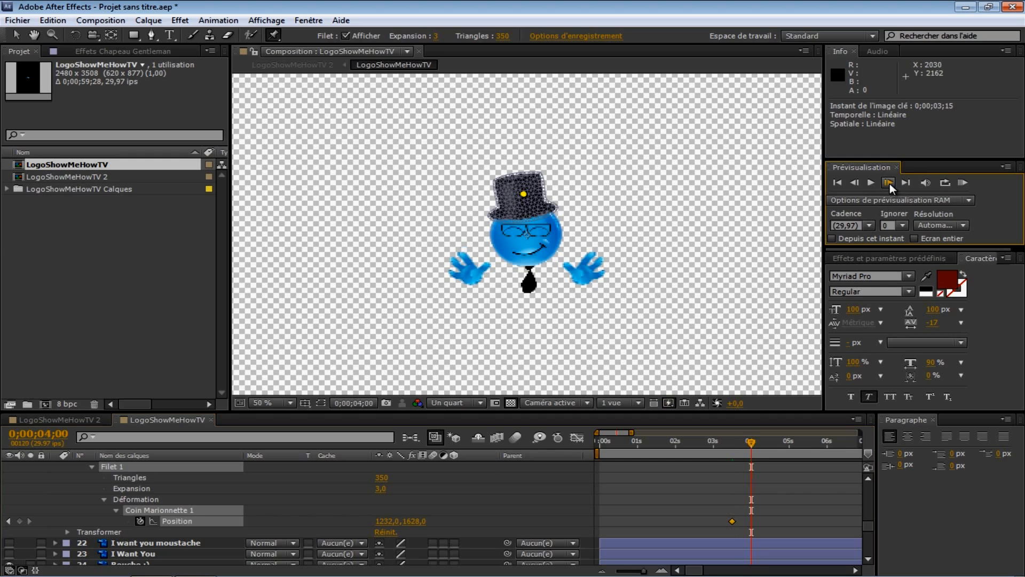
drag(523, 194, 471, 272)
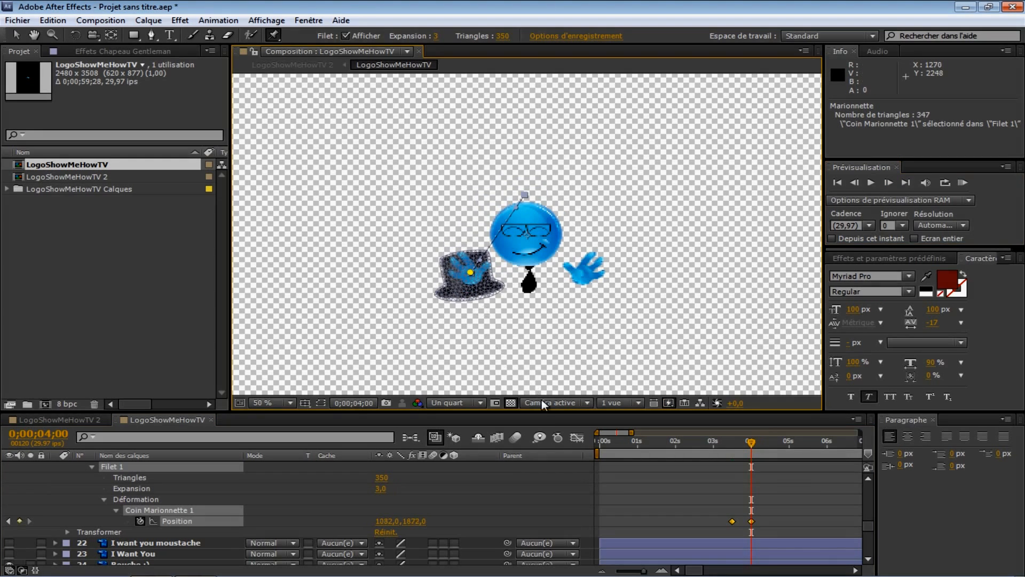
Step: Collapse the Chapeau Gentleman layer and play a RAM preview of the hat animation, then stop it
scroll(88, 489, up, 3)
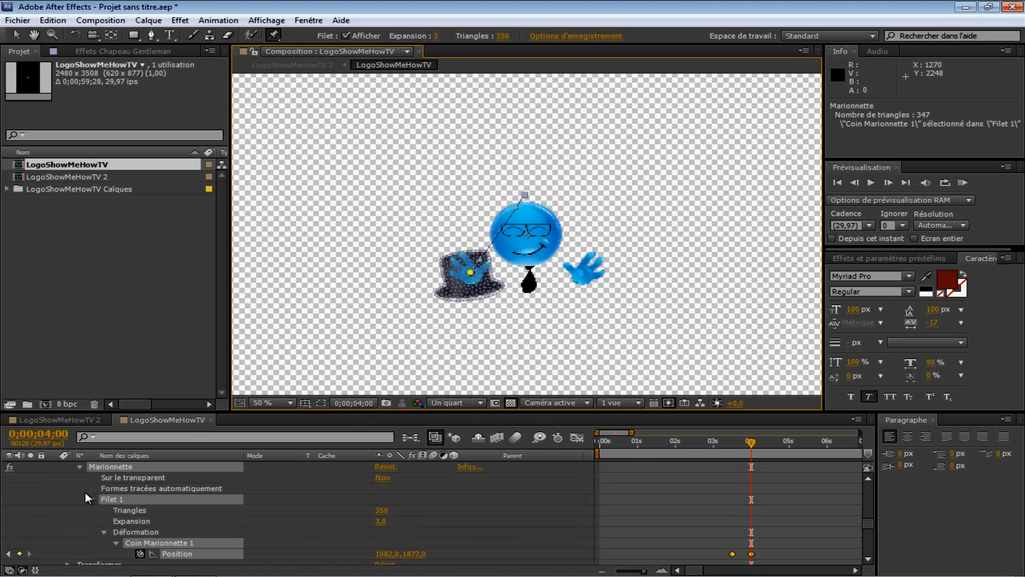
click(56, 510)
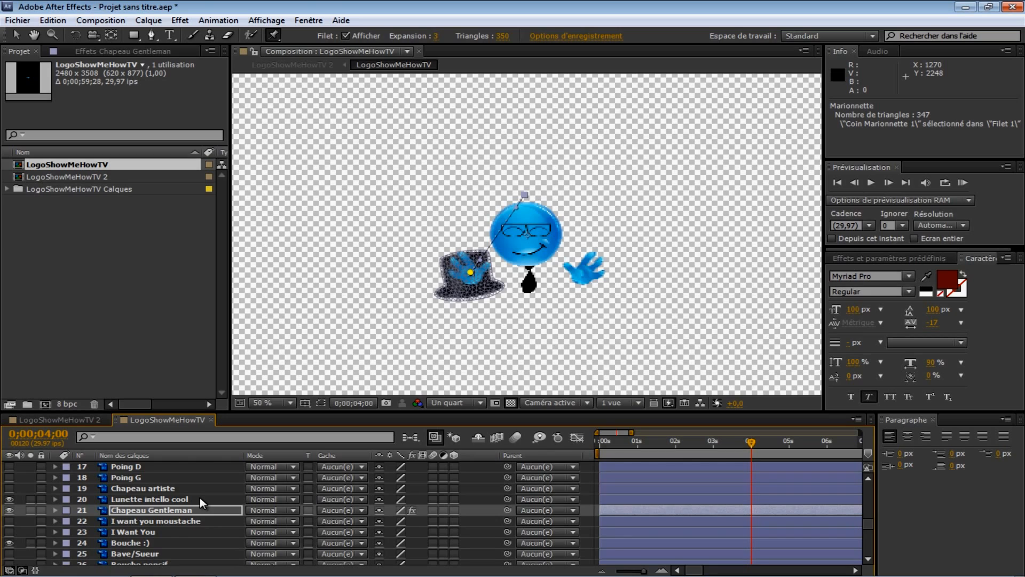
click(144, 489)
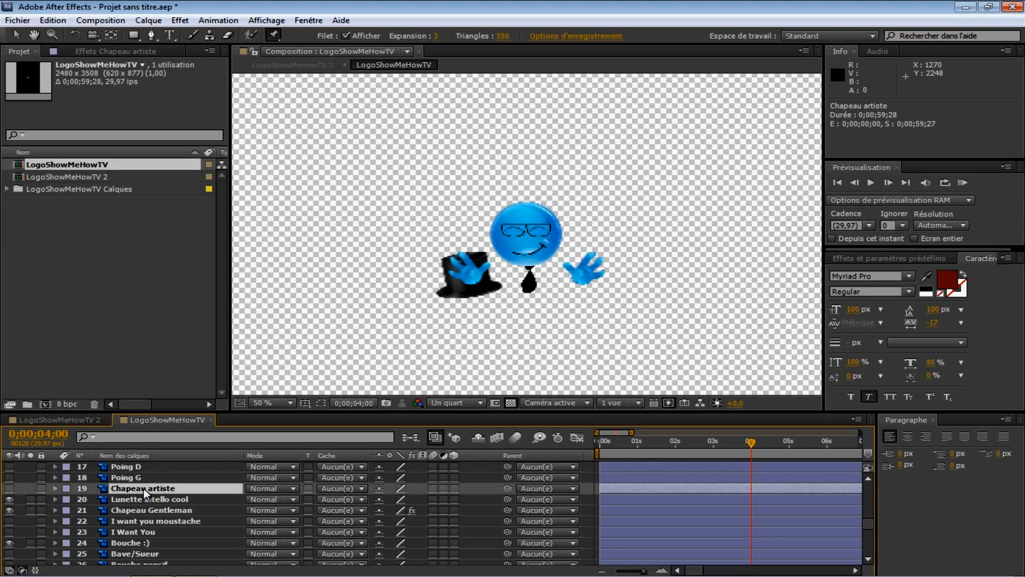
key(KP_0)
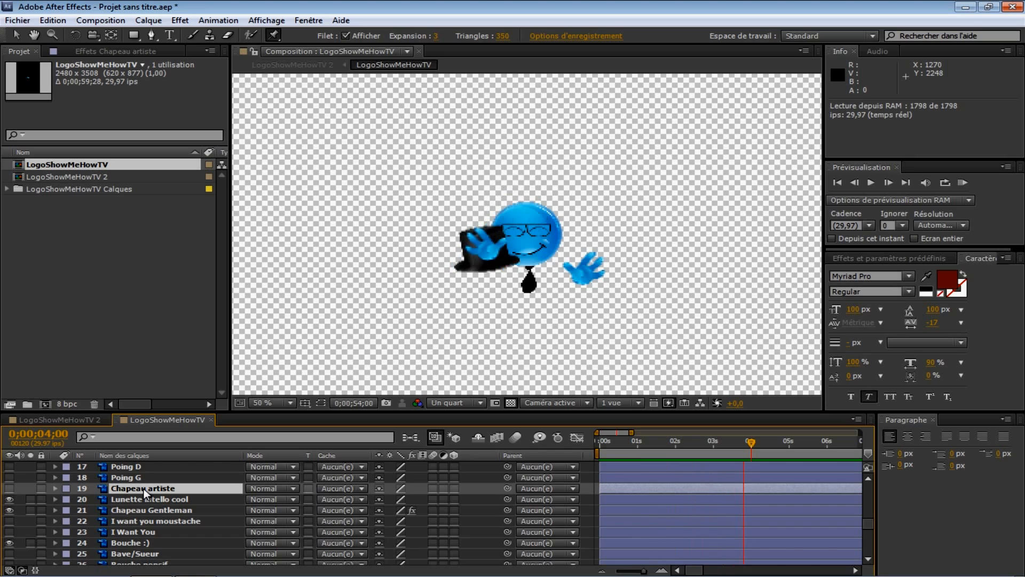
key(space)
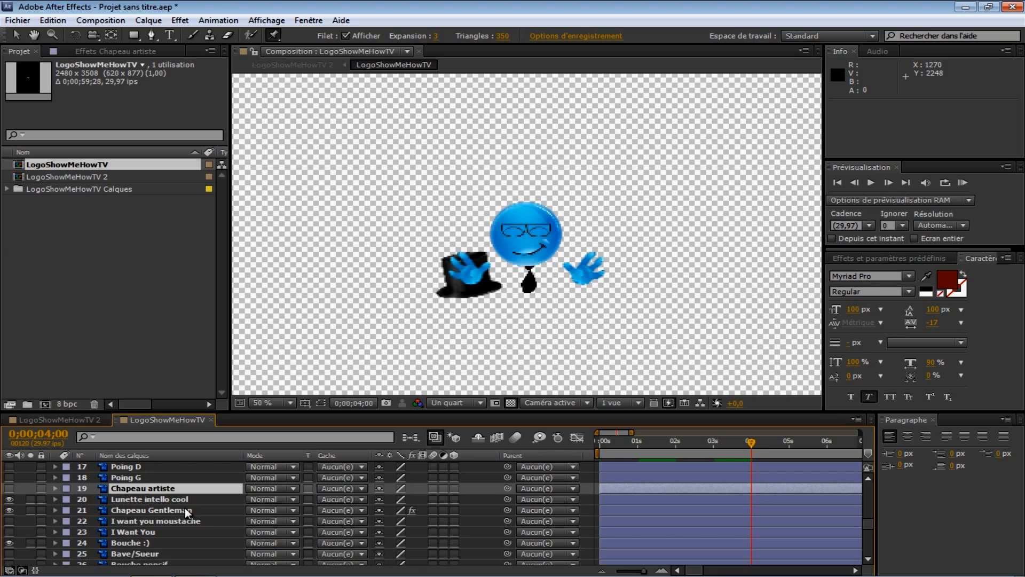
Step: Move the Chapeau Gentleman layer up to position 7 in the layer stack
scroll(178, 508, down, 6)
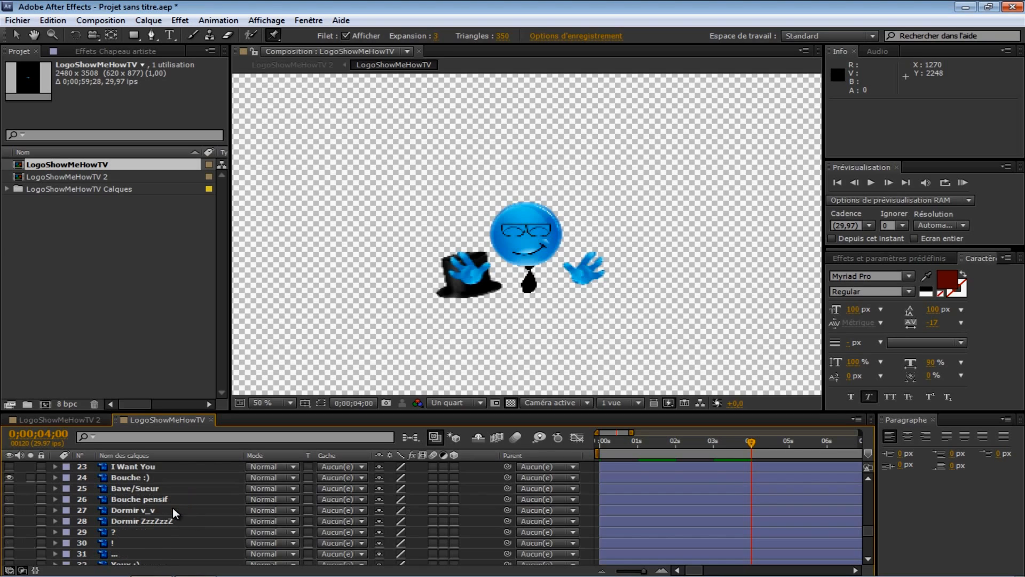
scroll(146, 529, up, 6)
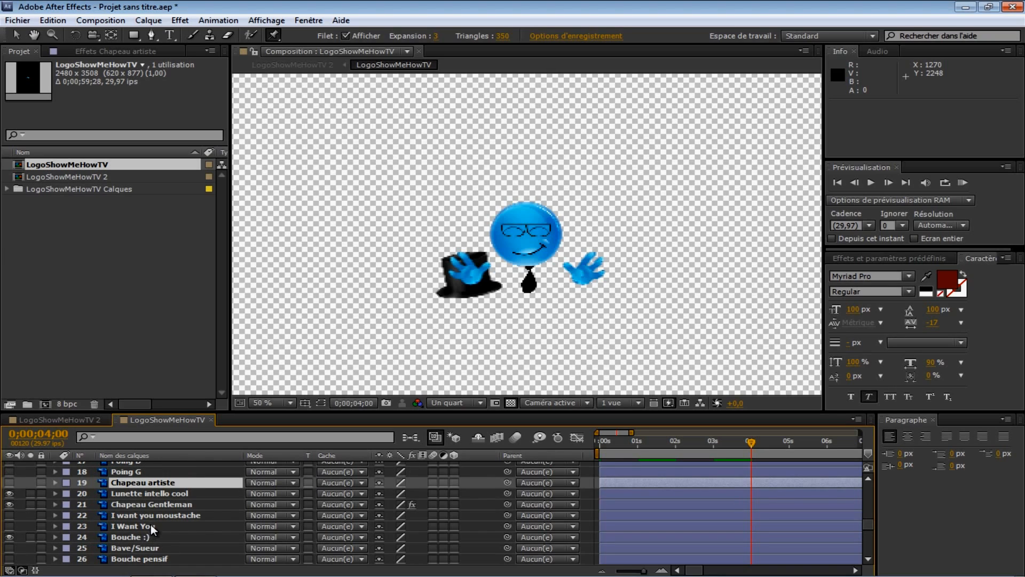
click(152, 502)
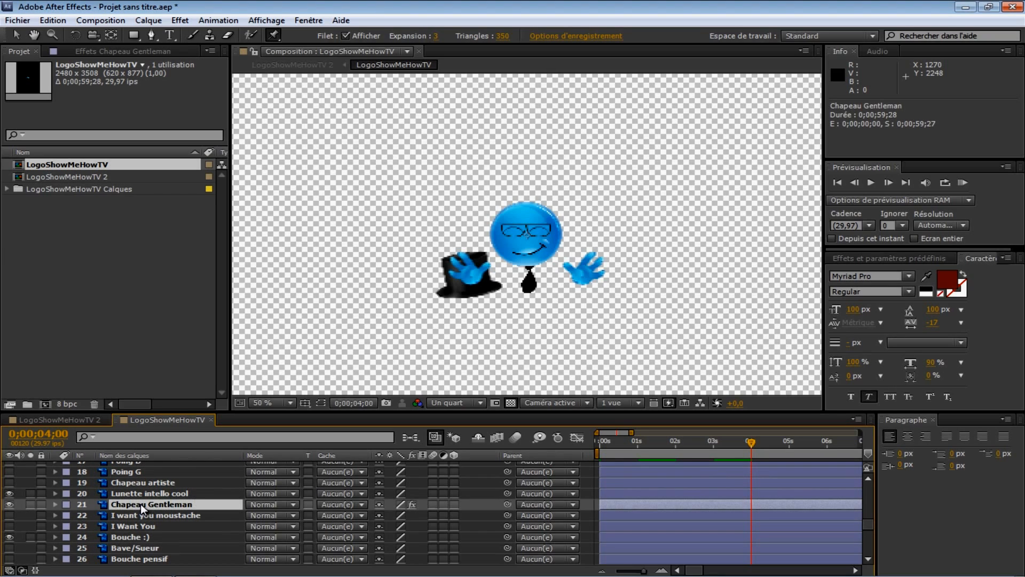
mouse_move(145, 504)
mouse_down()
mouse_move(143, 470)
mouse_move(138, 517)
mouse_move(136, 501)
mouse_up()
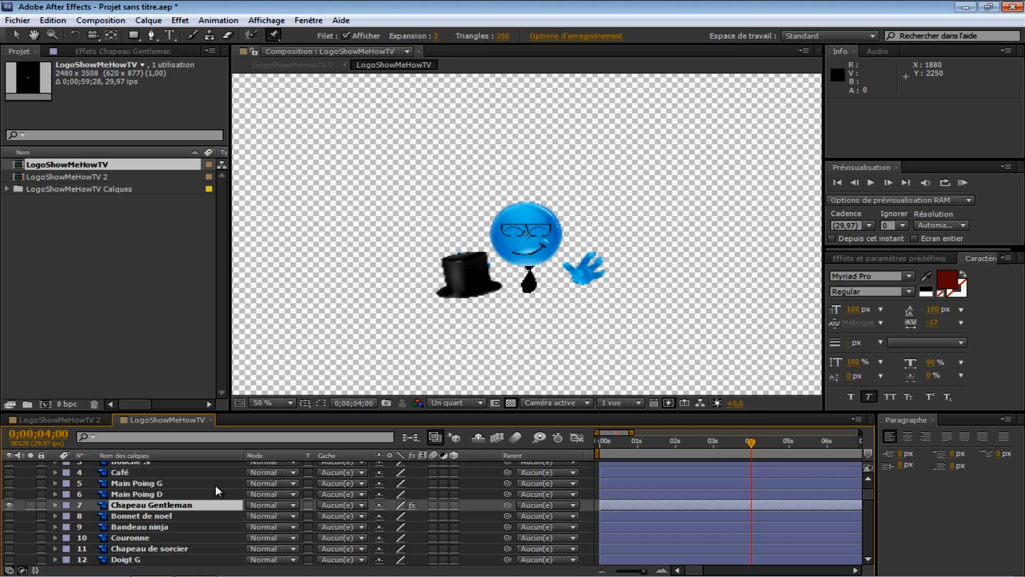
Step: Collapse the Main plate G layer and move the current time to 0;00;05;00
scroll(158, 523, down, 3)
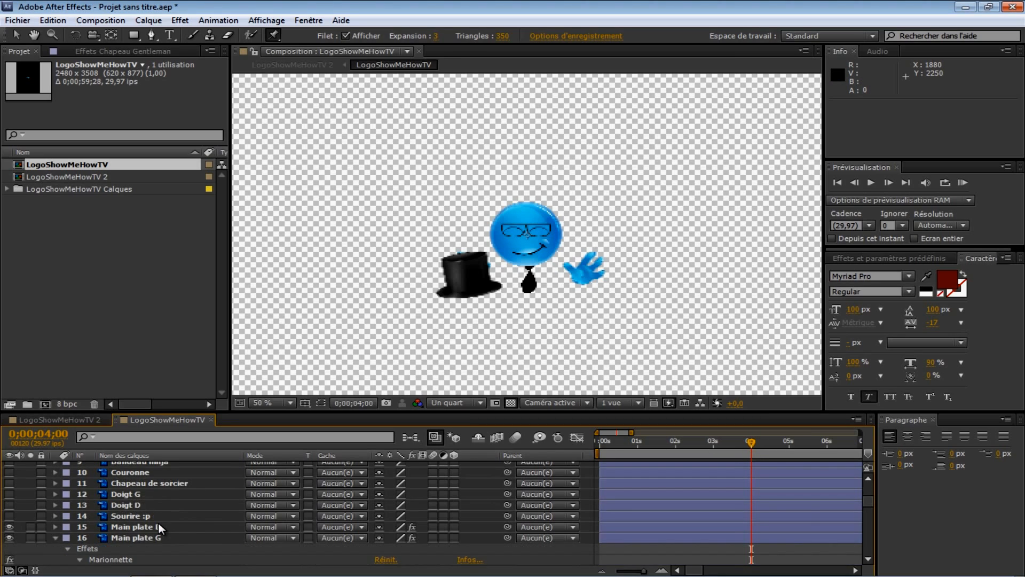
click(56, 537)
scroll(58, 537, up, 4)
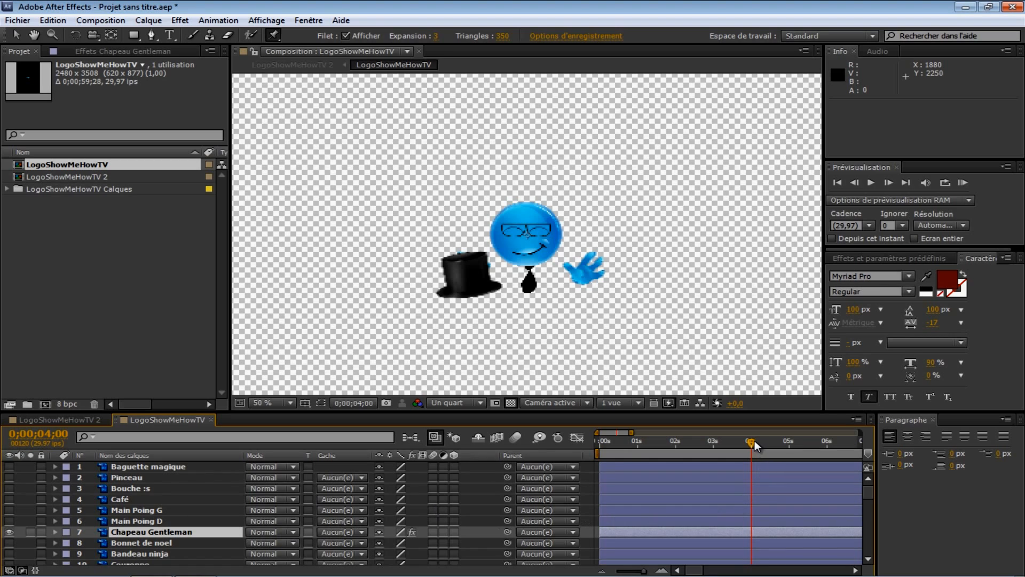
drag(755, 441, 789, 443)
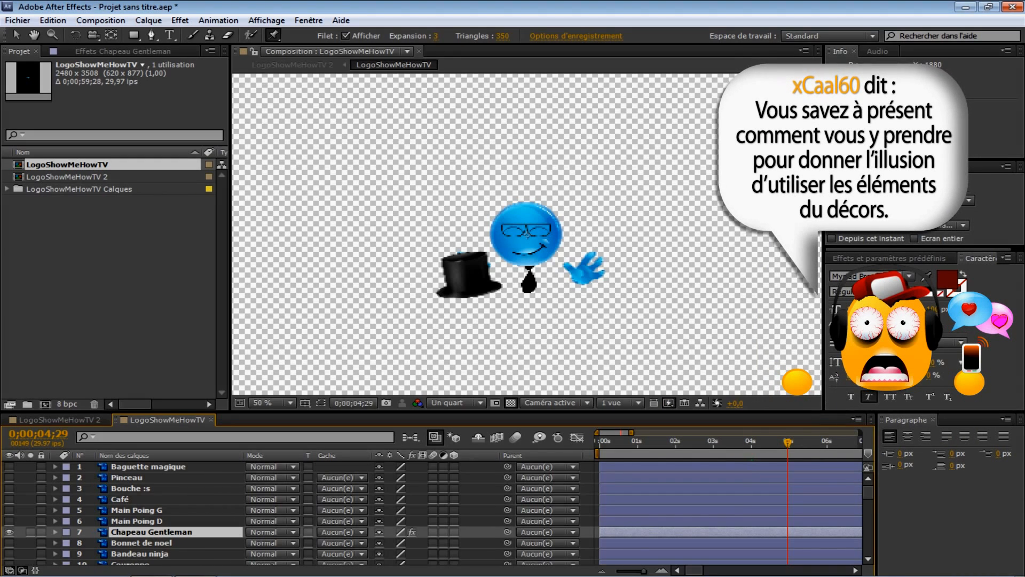
click(915, 183)
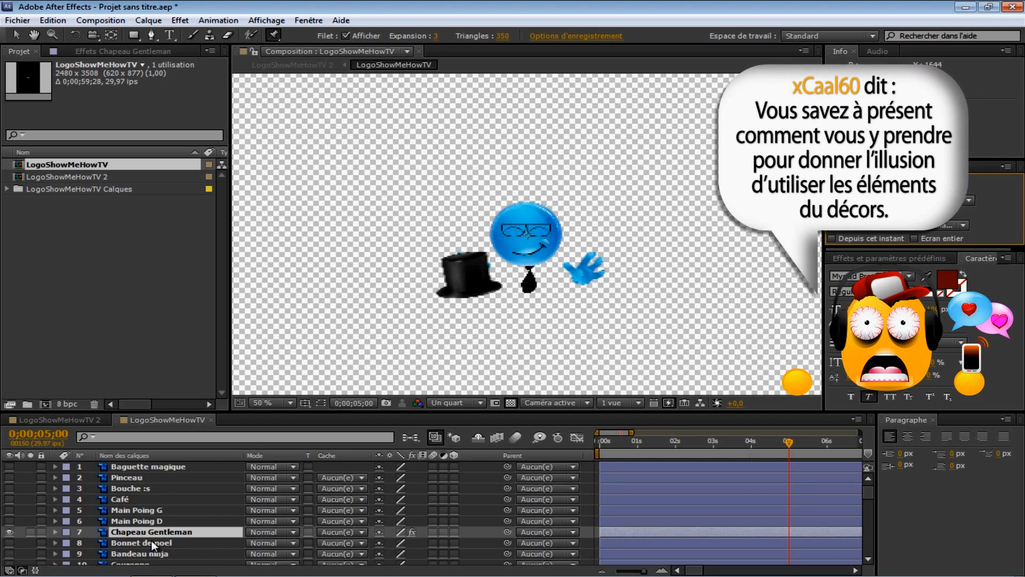
scroll(150, 541, down, 4)
scroll(149, 540, down, 3)
scroll(145, 539, up, 1)
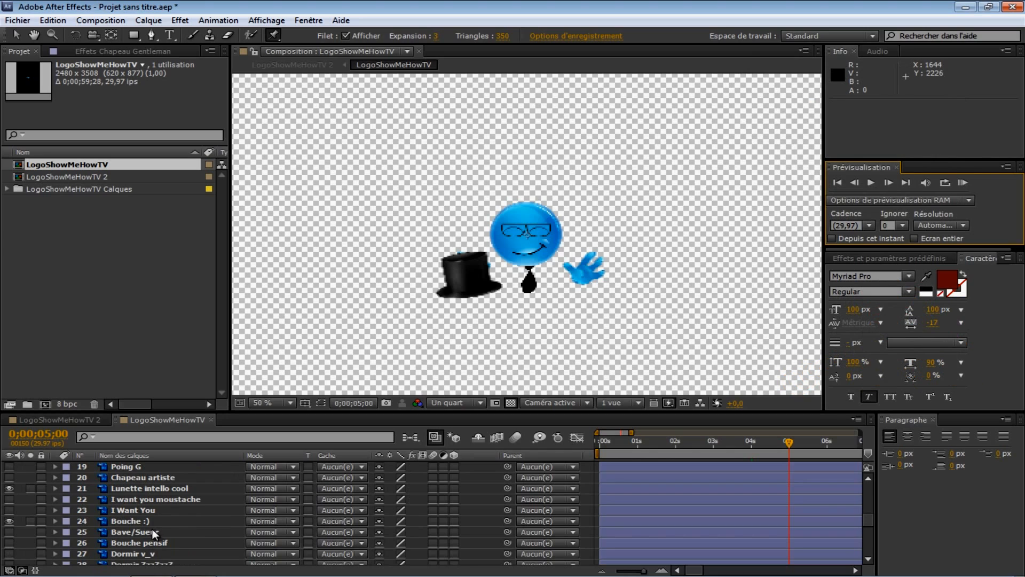
Step: Split the Bouche :) layer at 0;00;05;00
click(133, 520)
key(v)
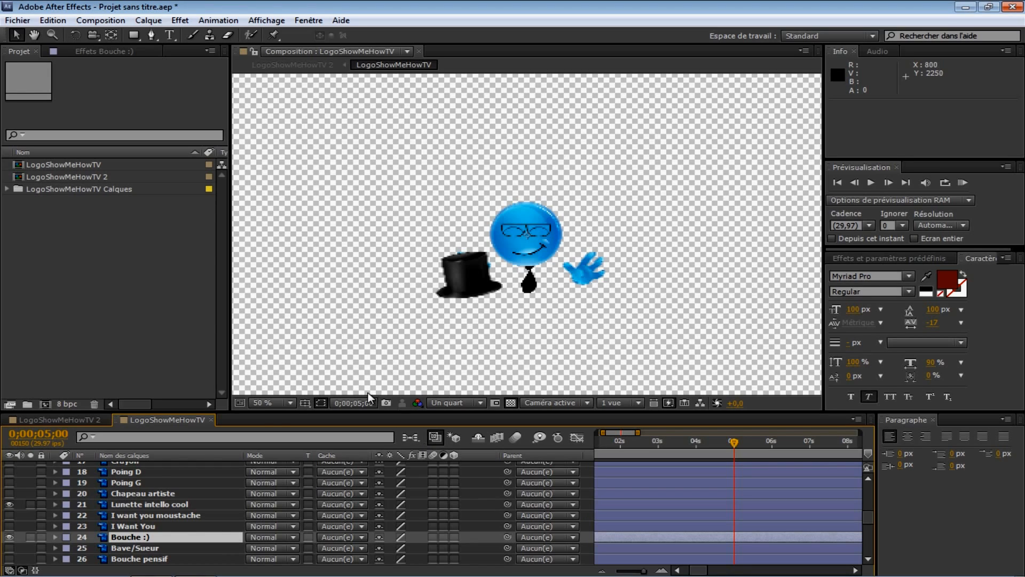
click(127, 526)
click(133, 537)
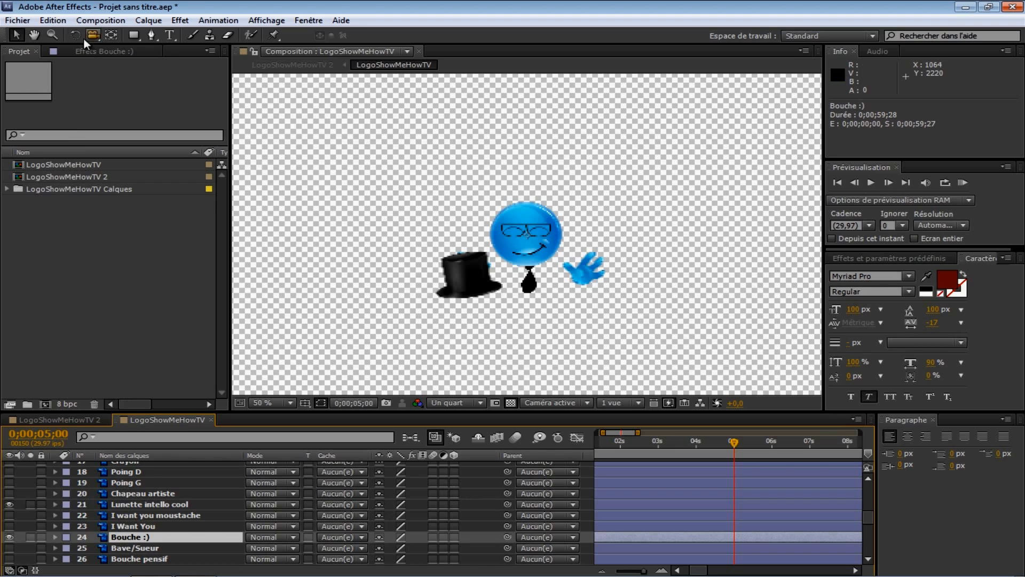
click(53, 20)
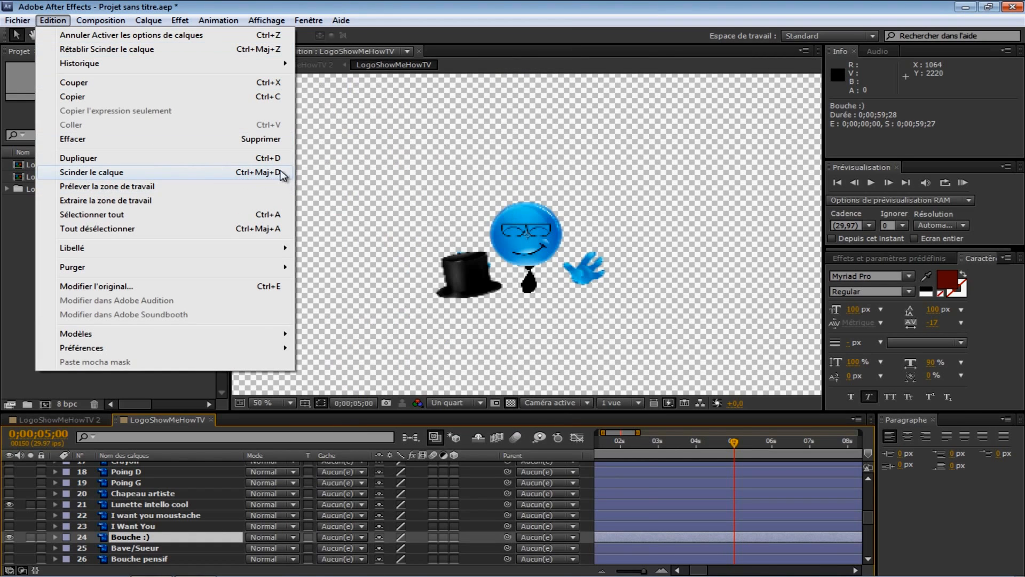
click(273, 172)
Step: Delete the Bouche :) segment that starts at 0;00;05;00
scroll(623, 537, down, 1)
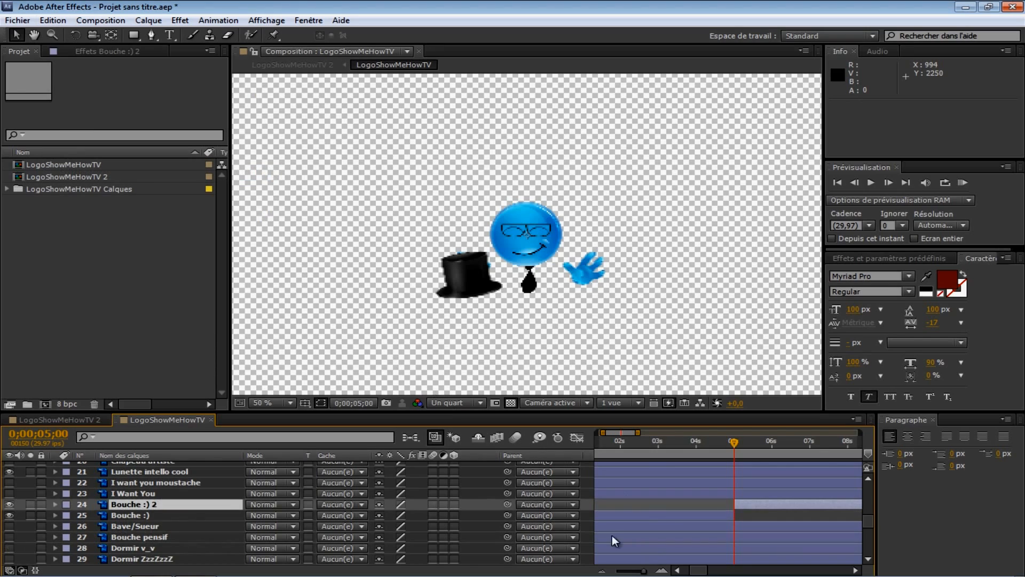
click(139, 514)
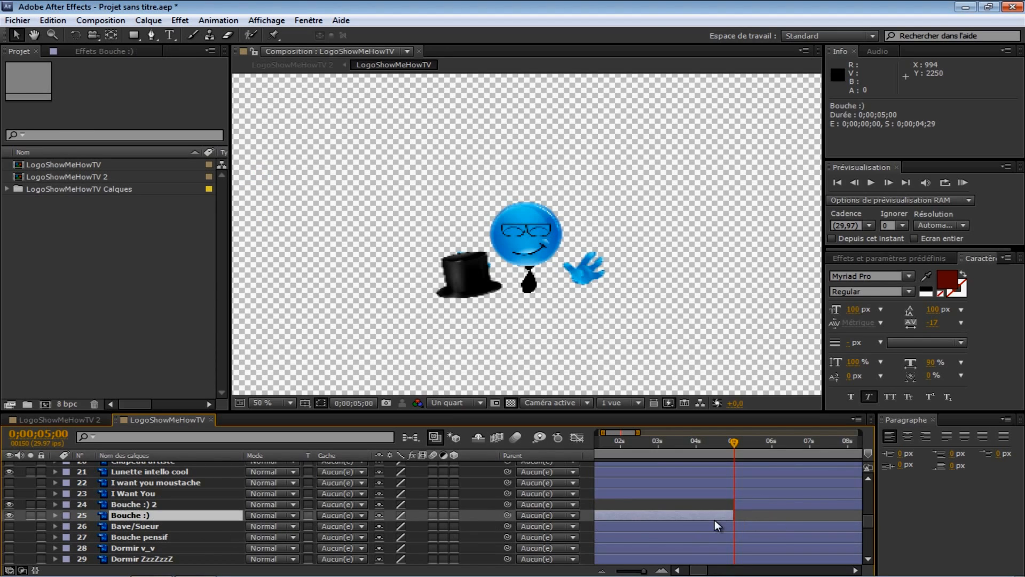
click(757, 505)
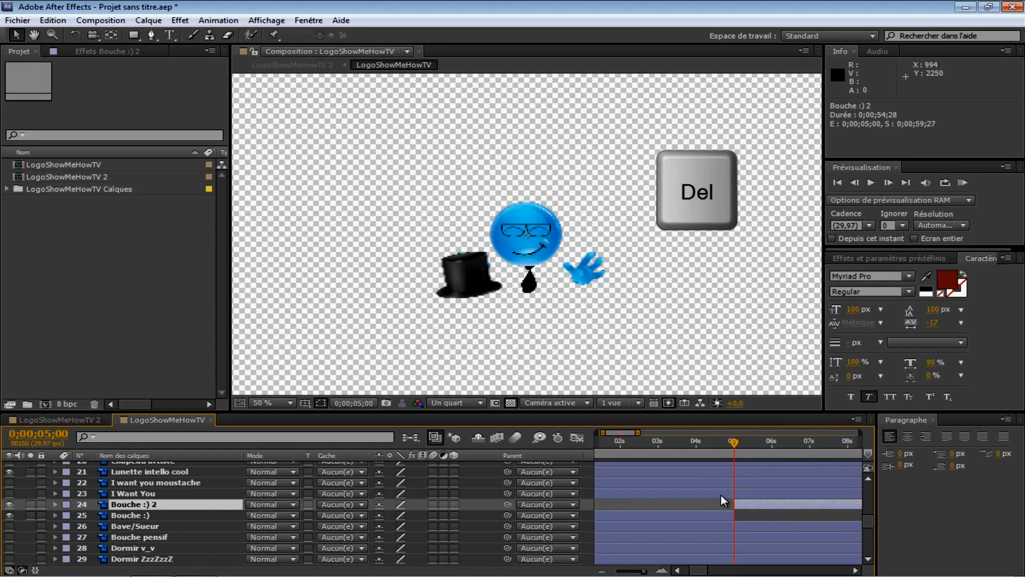
key(Delete)
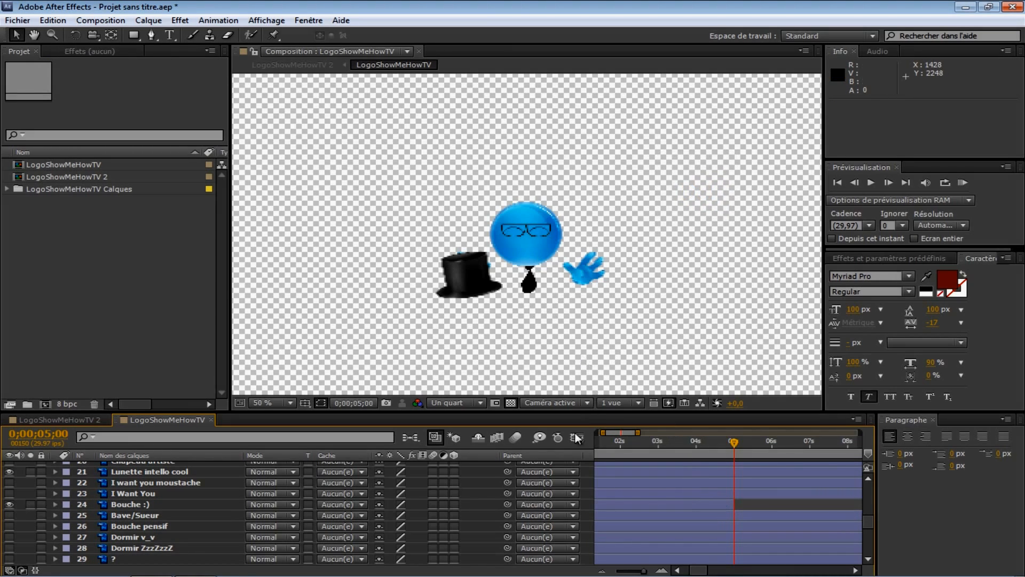
Step: Make the Sourire :p layer visible
scroll(146, 532, up, 4)
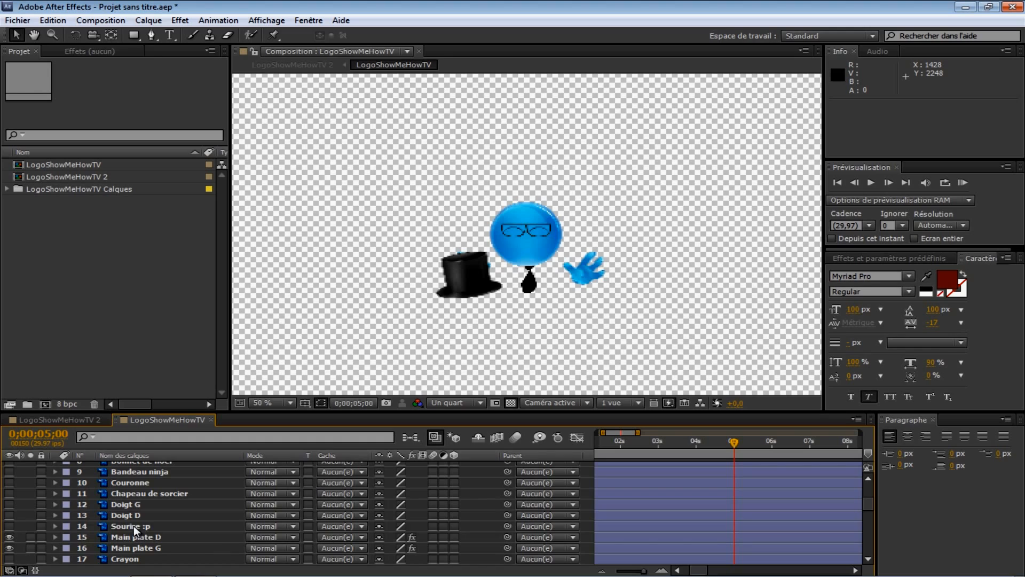
click(132, 526)
click(9, 526)
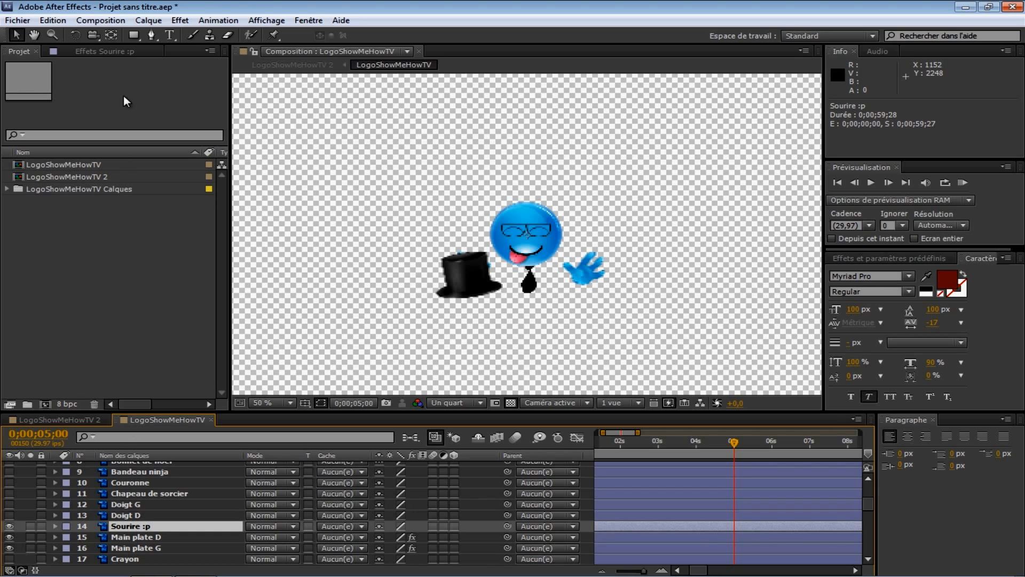
Step: Split the Sourire :p layer at 0;00;05;00 and delete its segment before that time
click(53, 20)
click(111, 172)
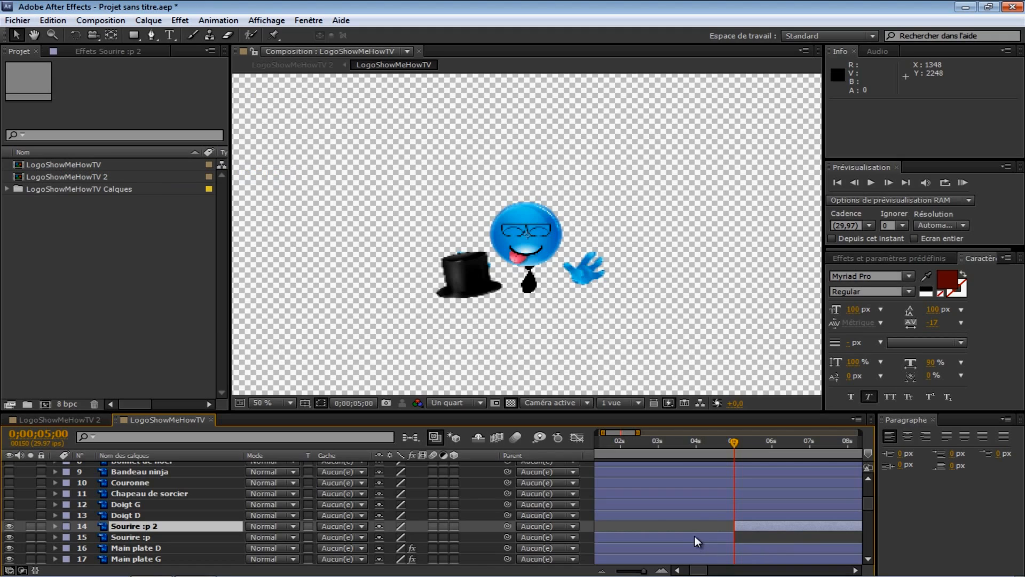
click(693, 536)
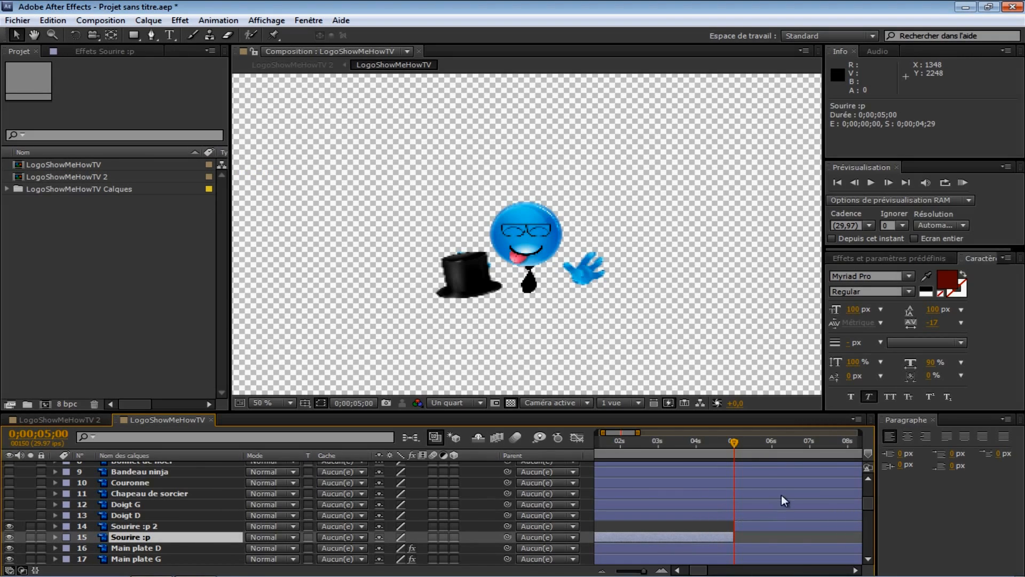
drag(734, 441, 699, 441)
scroll(85, 505, up, 5)
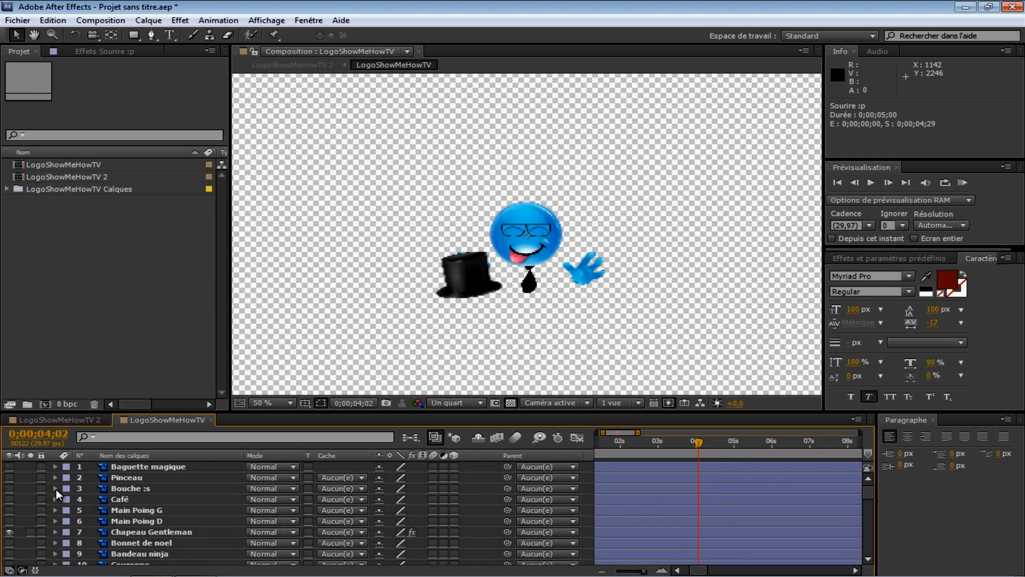
click(10, 487)
scroll(454, 499, down, 5)
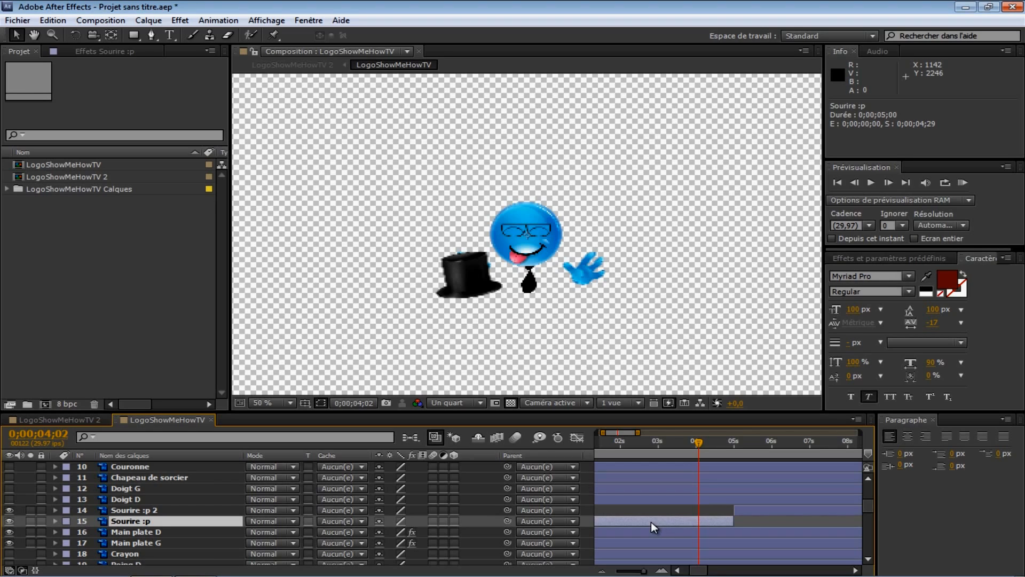
key(Delete)
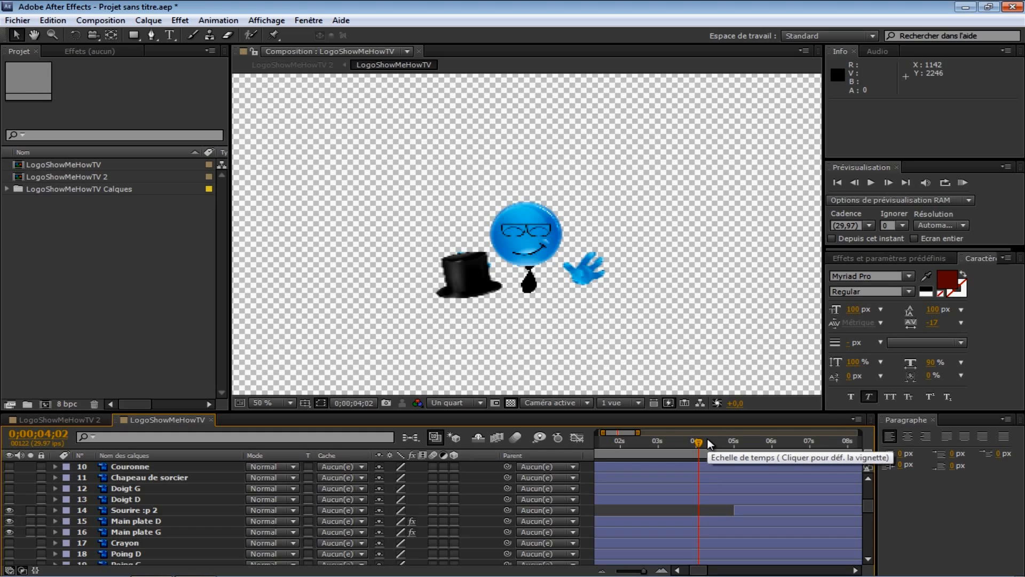
Step: Play a RAM preview of the mouth change, stop it, and move the current time to 0;00;06;00
key(KP_0)
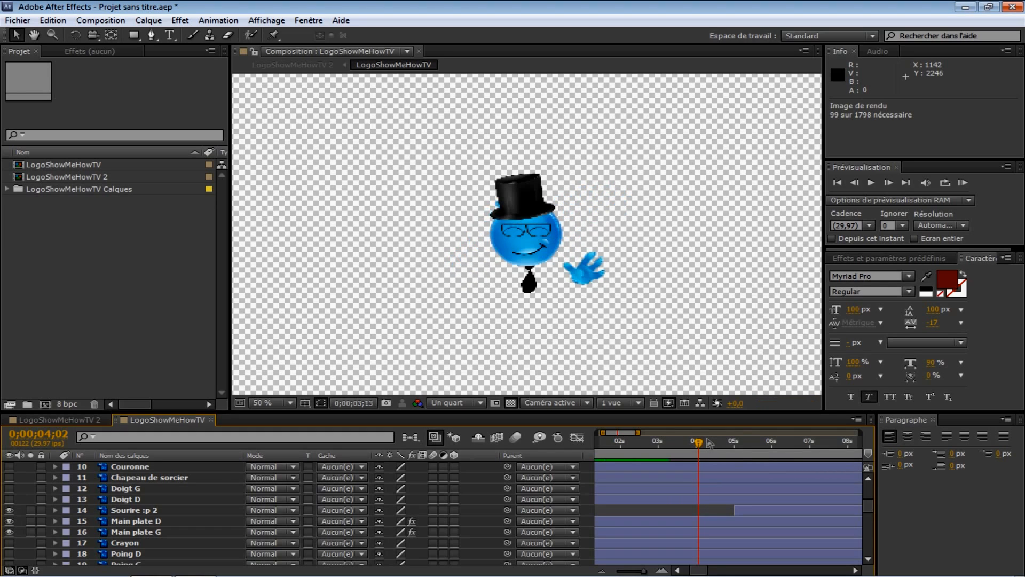
key(space)
key(space)
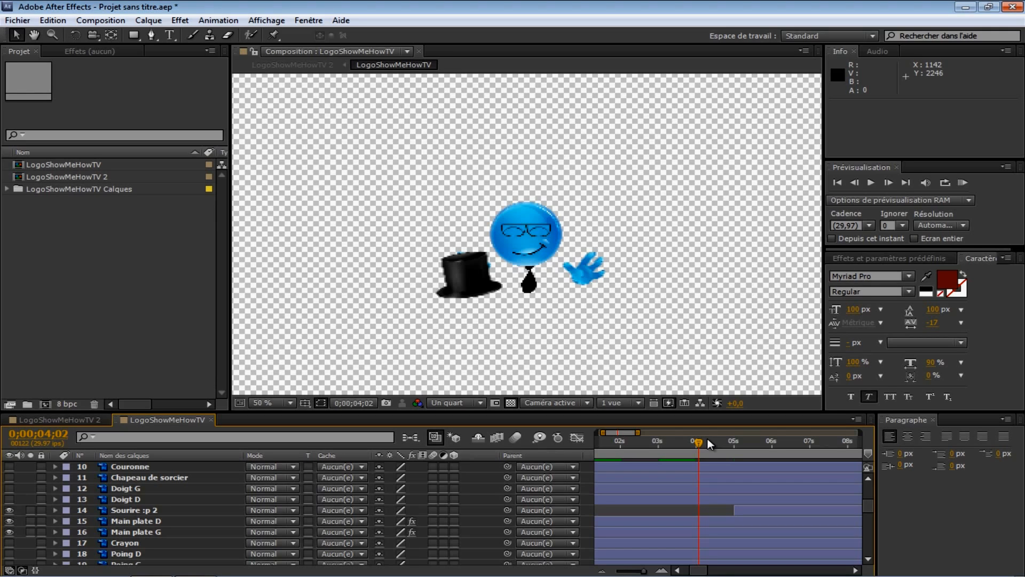
drag(703, 444, 761, 457)
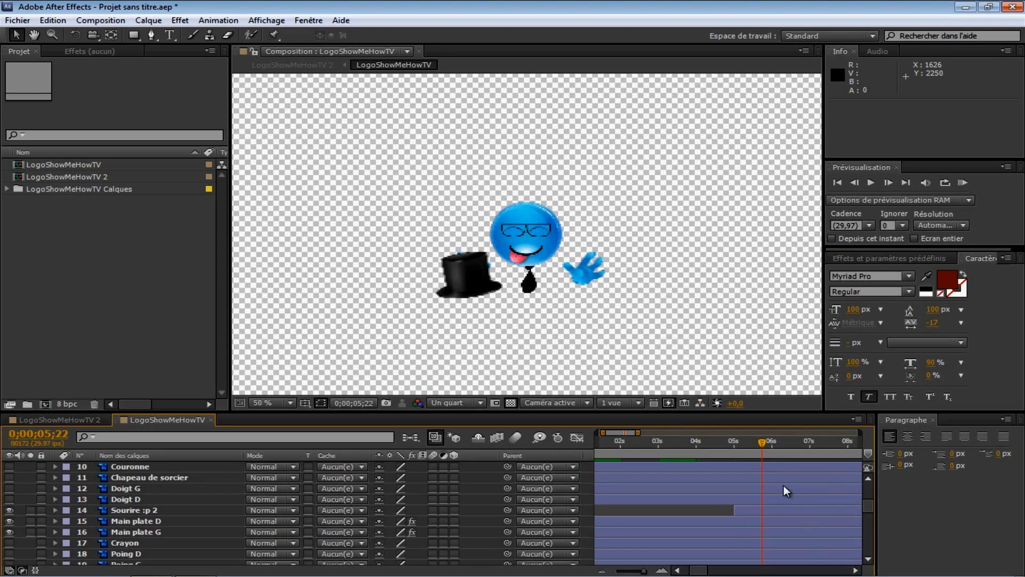
drag(764, 441, 774, 443)
click(889, 183)
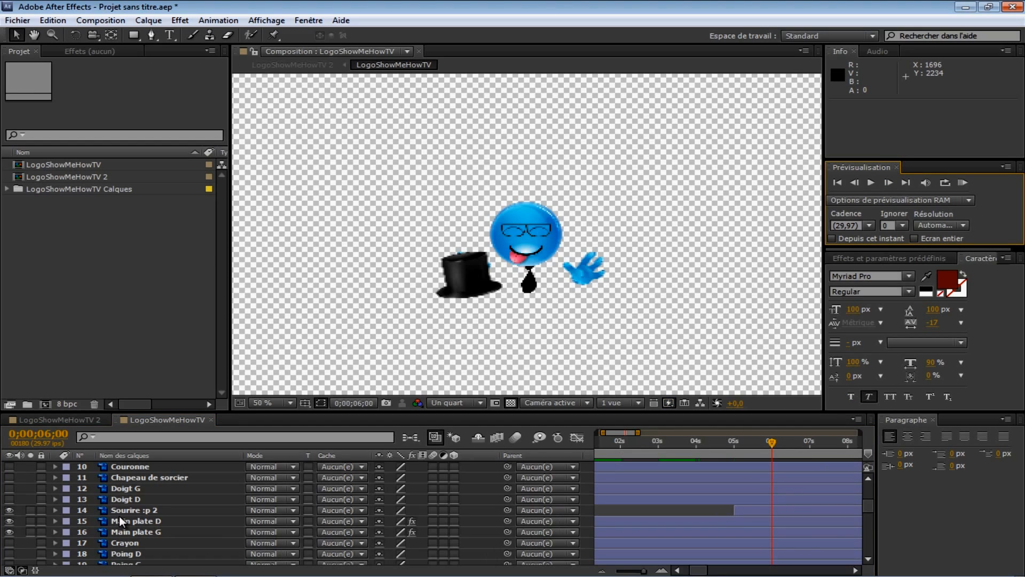
Step: Split the Main plate D layer at 0;00;06;00 and delete its segment after that time
scroll(115, 528, down, 3)
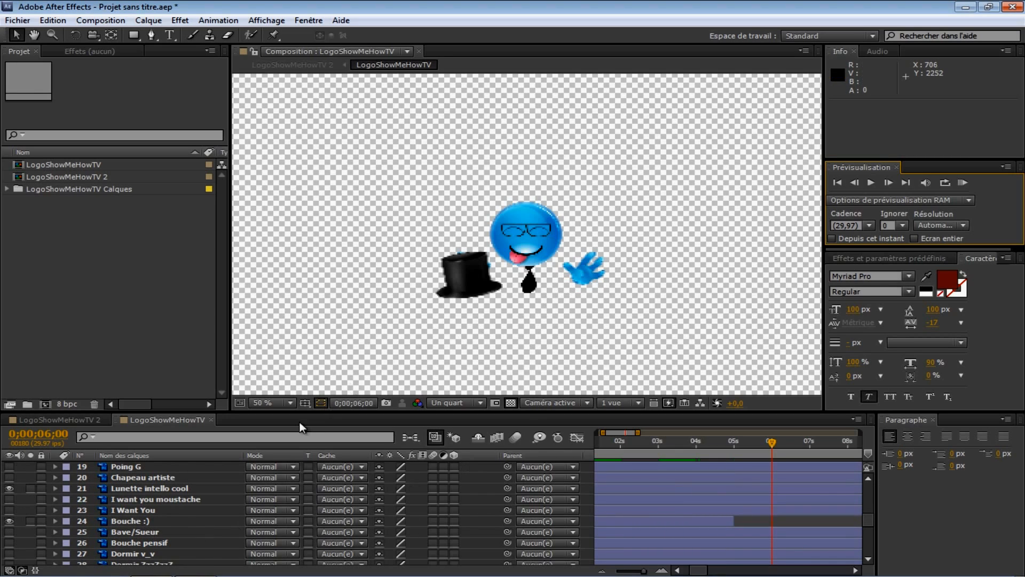
scroll(151, 542, down, 6)
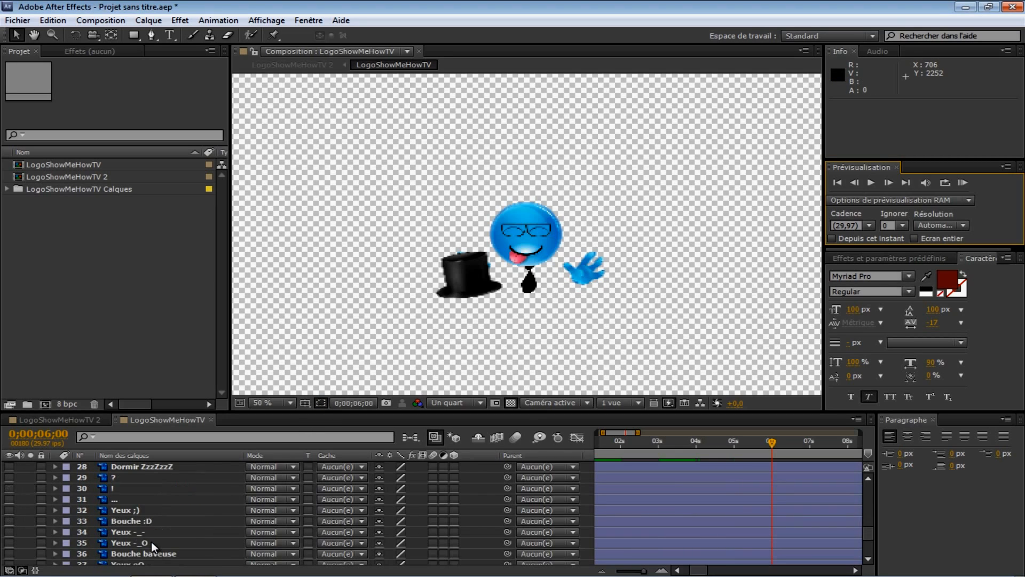
scroll(152, 542, up, 7)
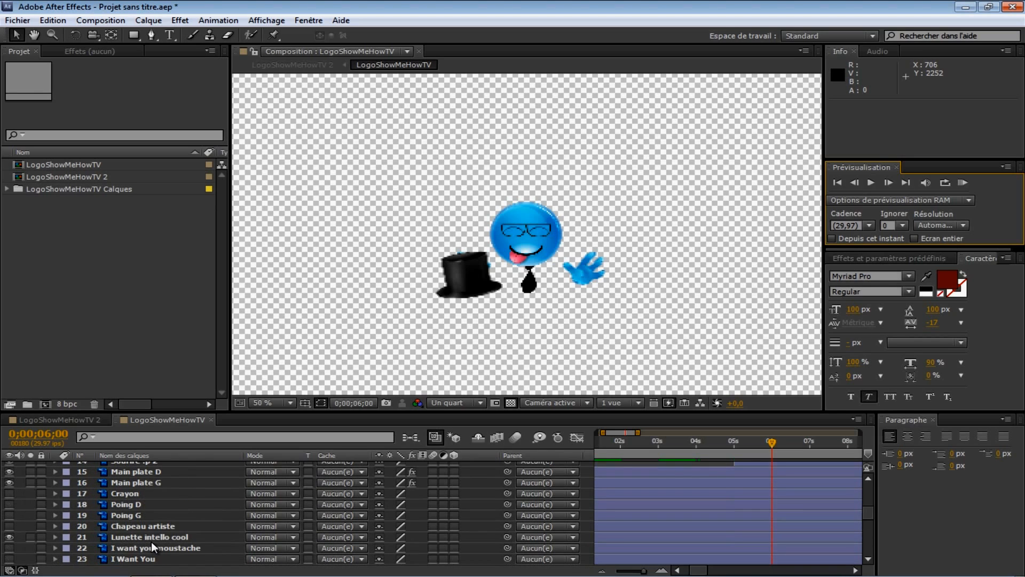
scroll(142, 522, up, 1)
click(145, 505)
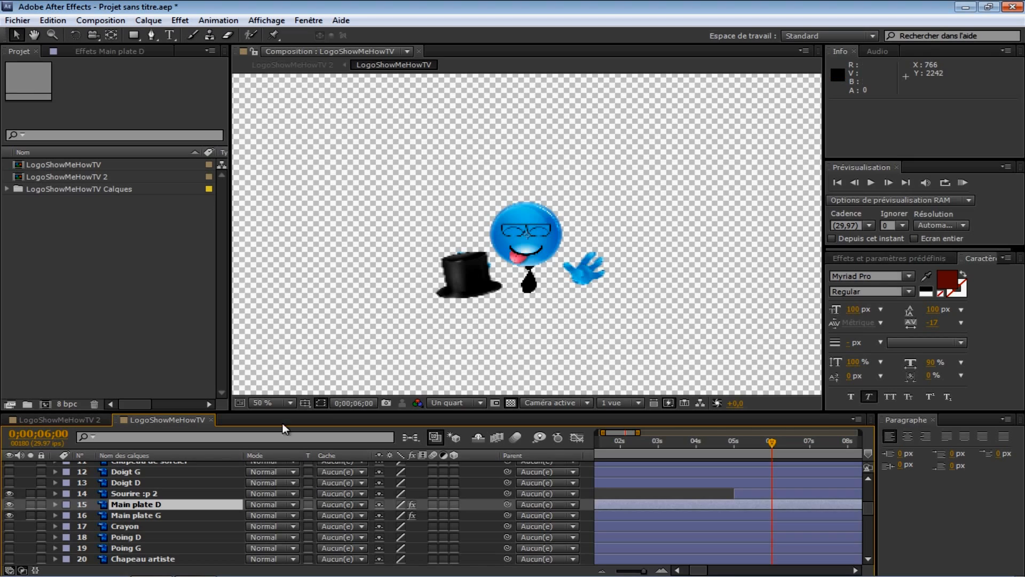
scroll(165, 531, down, 1)
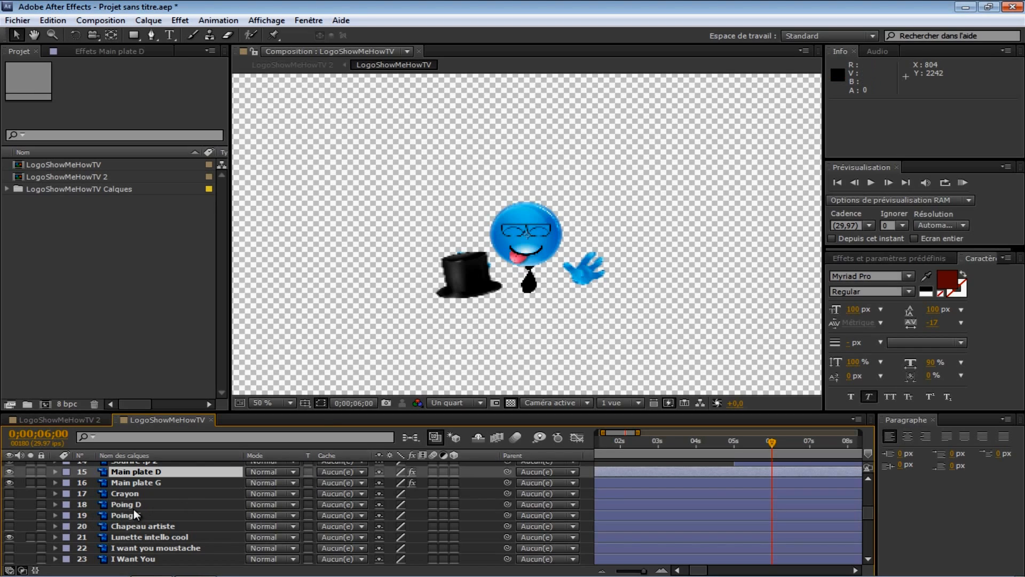
scroll(629, 502, up, 2)
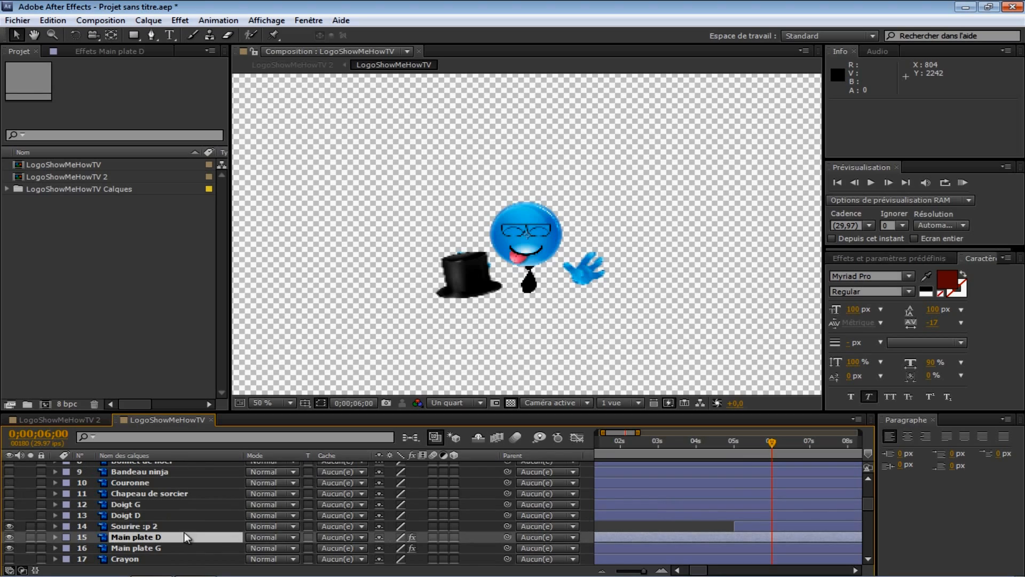
click(149, 537)
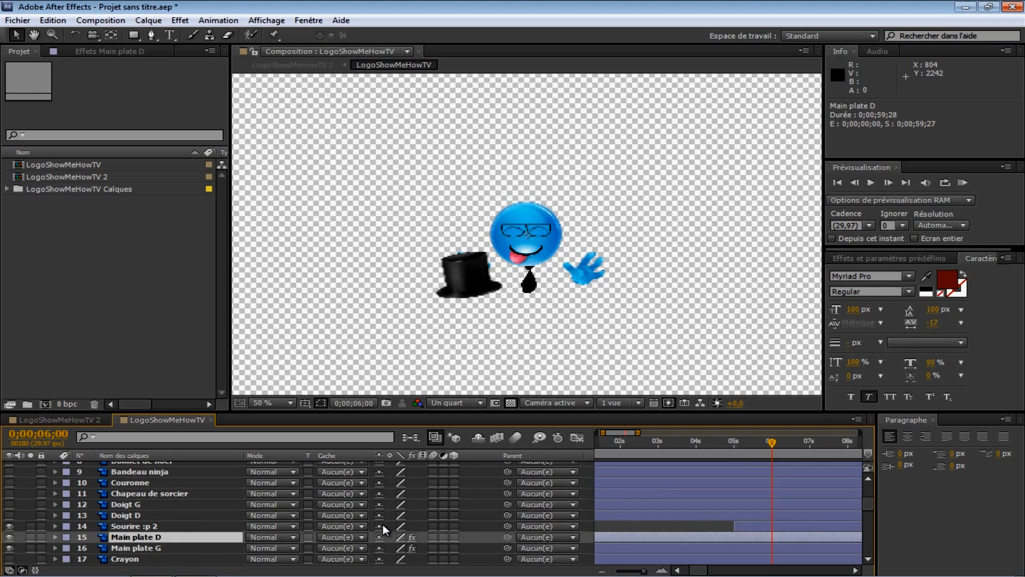
click(56, 20)
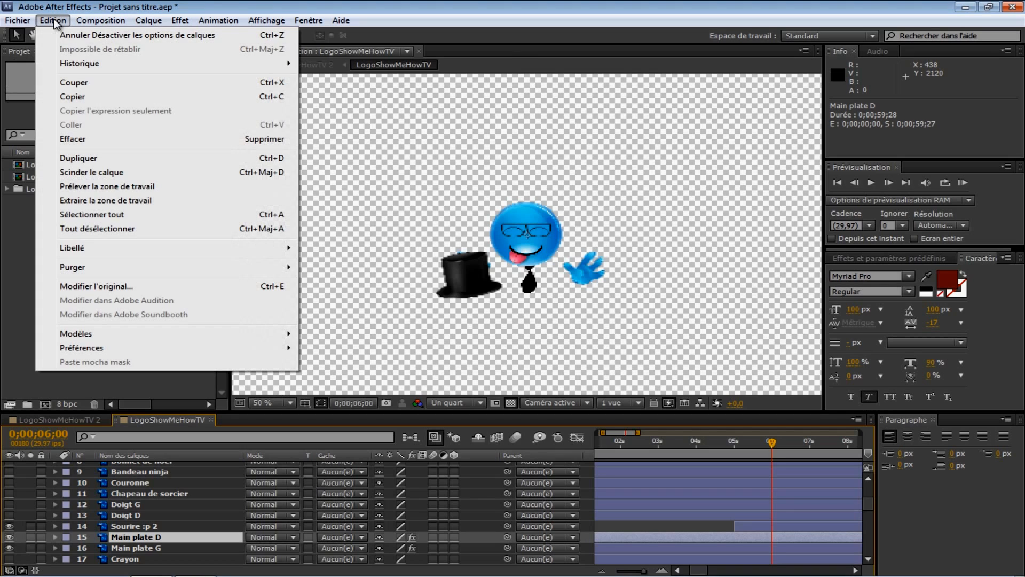
click(116, 170)
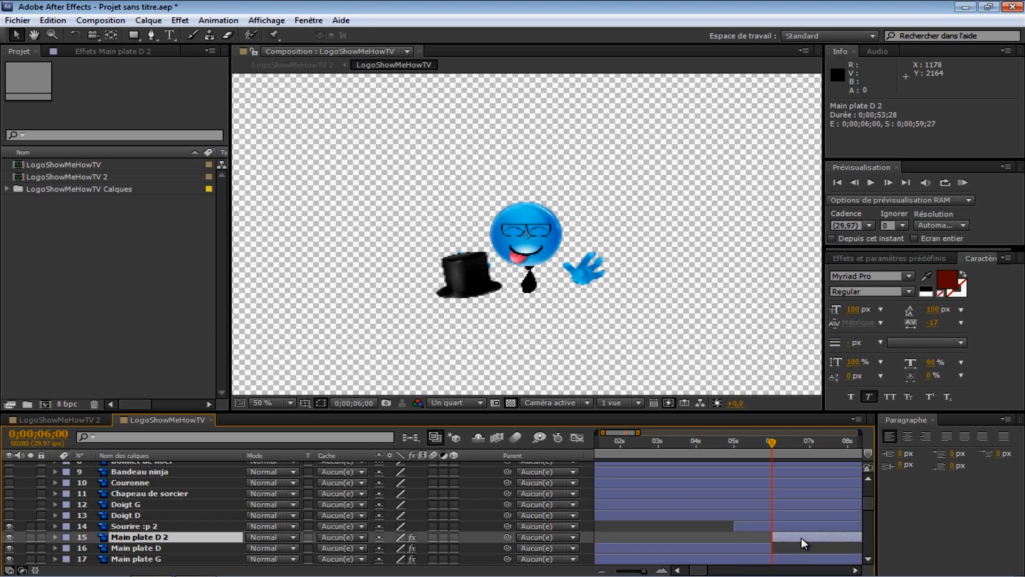
key(Delete)
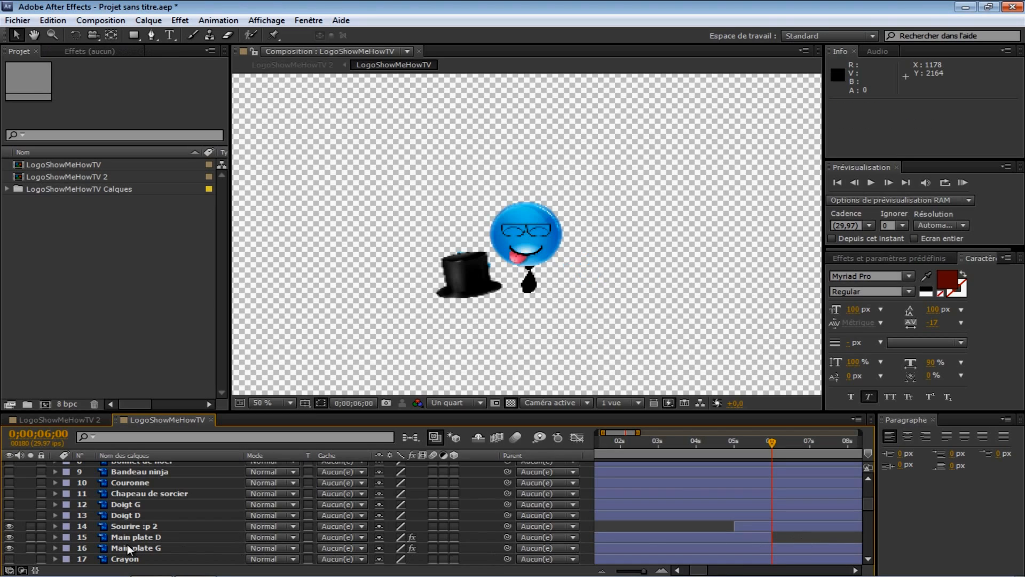
Step: Make the Poing D layer visible
scroll(119, 543, down, 2)
scroll(123, 535, down, 2)
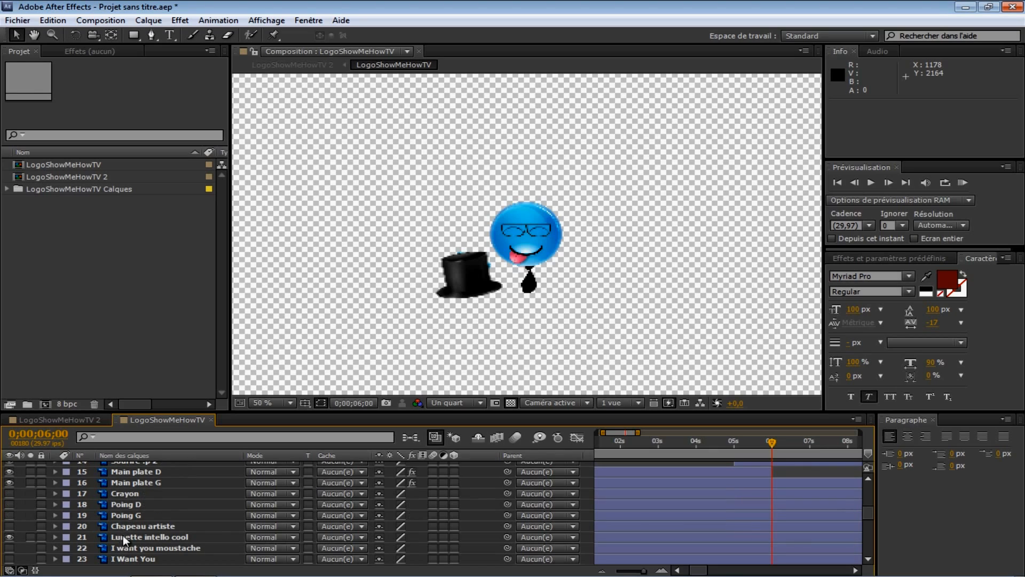
click(9, 504)
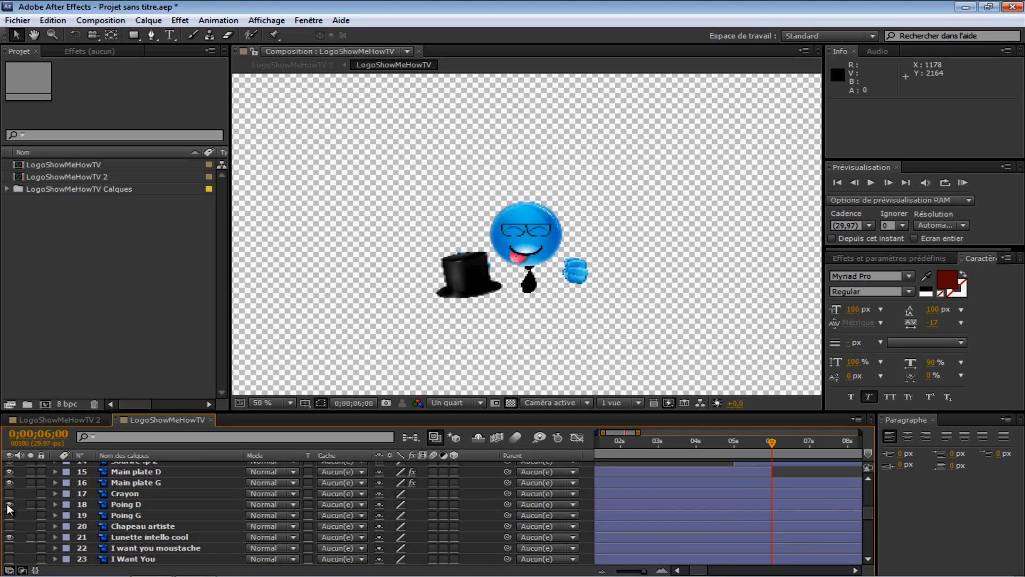
Step: Split the Poing D layer at 0;00;06;00 and delete its segment before that time
click(118, 504)
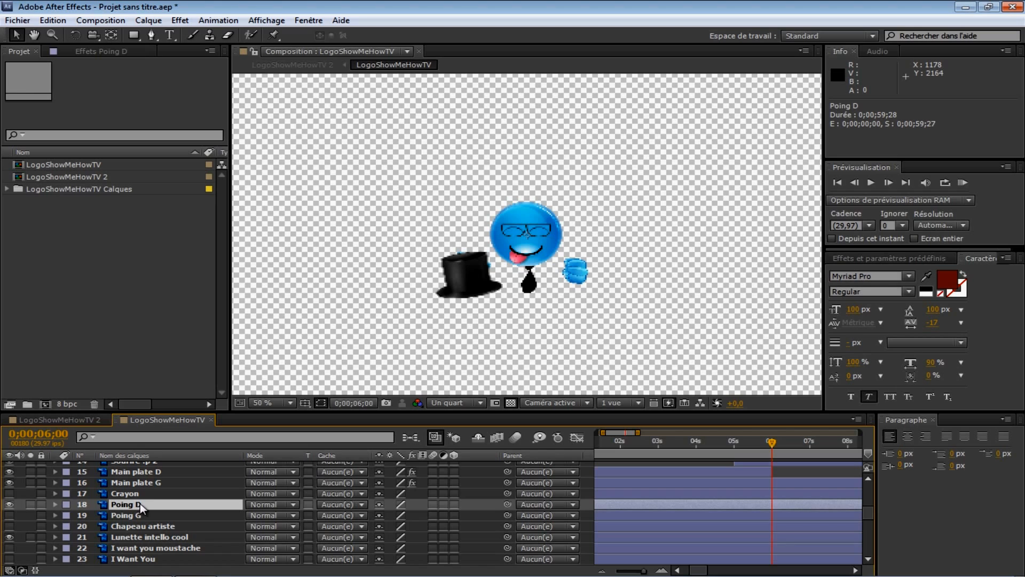
click(55, 21)
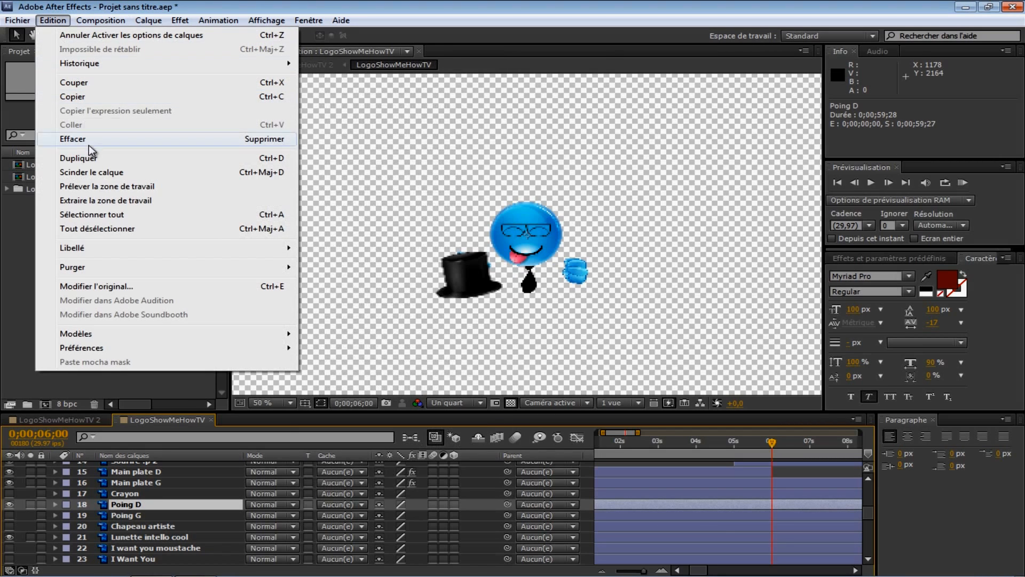
click(101, 172)
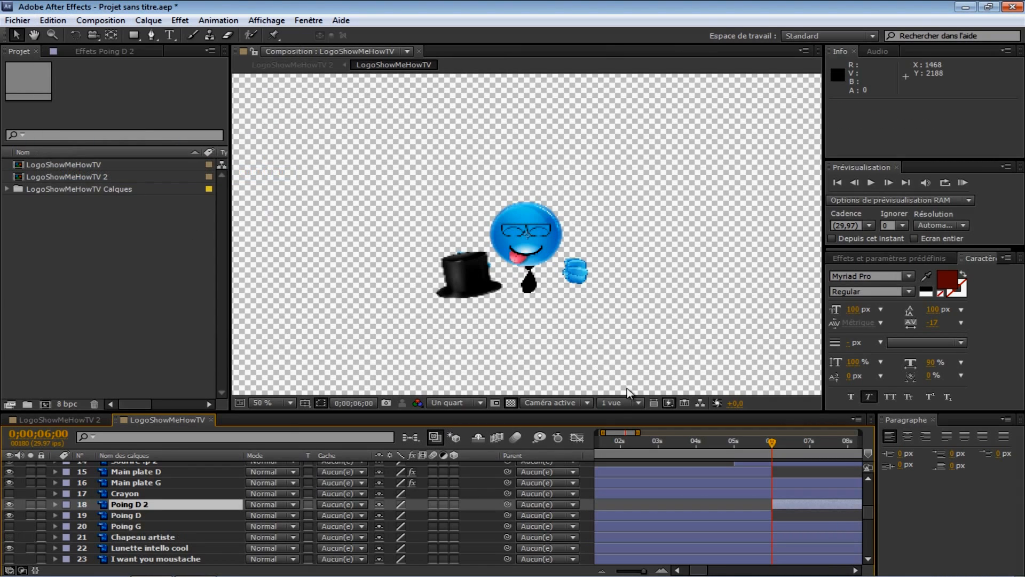
click(692, 519)
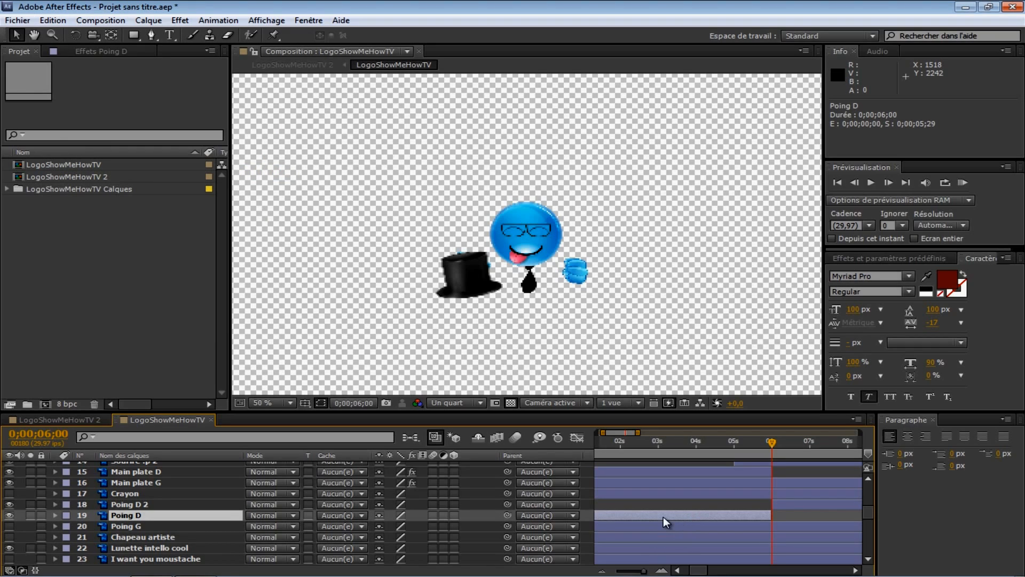
key(Delete)
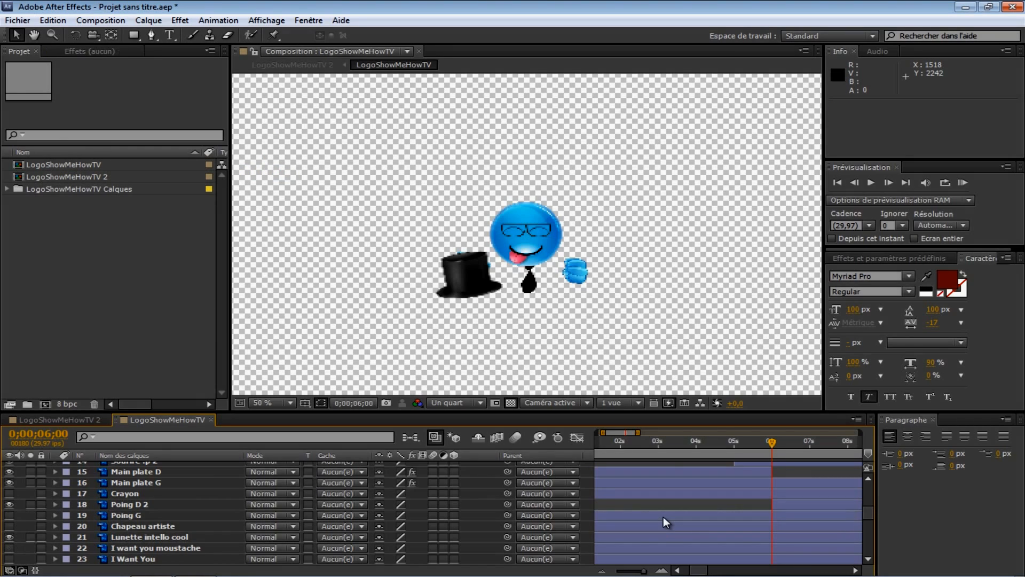
Step: Split the Sourire :p 2 layer at 0;00;06;00 and delete its segment after that time
mouse_move(770, 443)
mouse_down()
mouse_move(672, 444)
mouse_move(784, 454)
mouse_move(772, 454)
mouse_up()
click(854, 183)
click(854, 181)
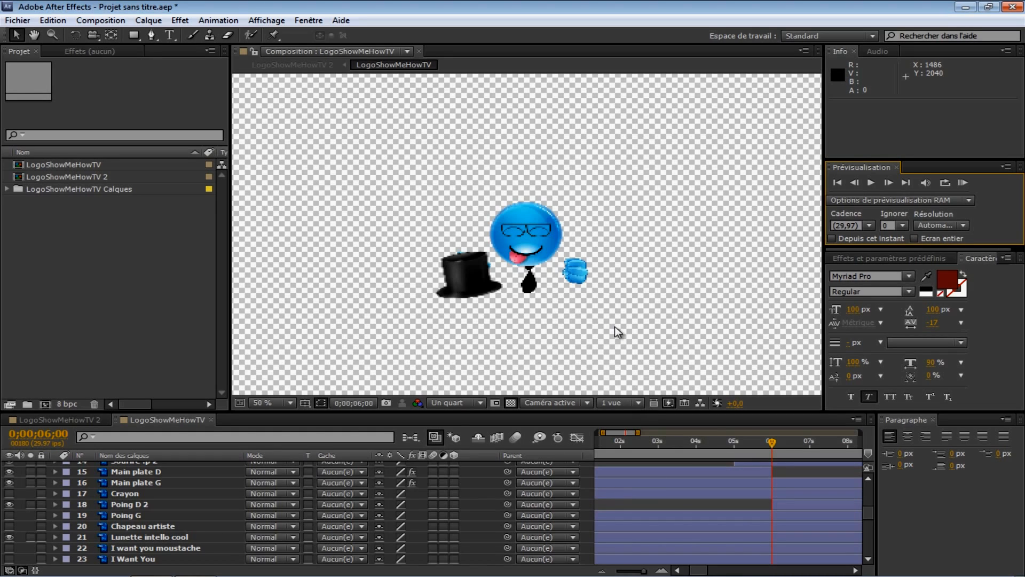
scroll(162, 524, down, 1)
scroll(162, 524, down, 1)
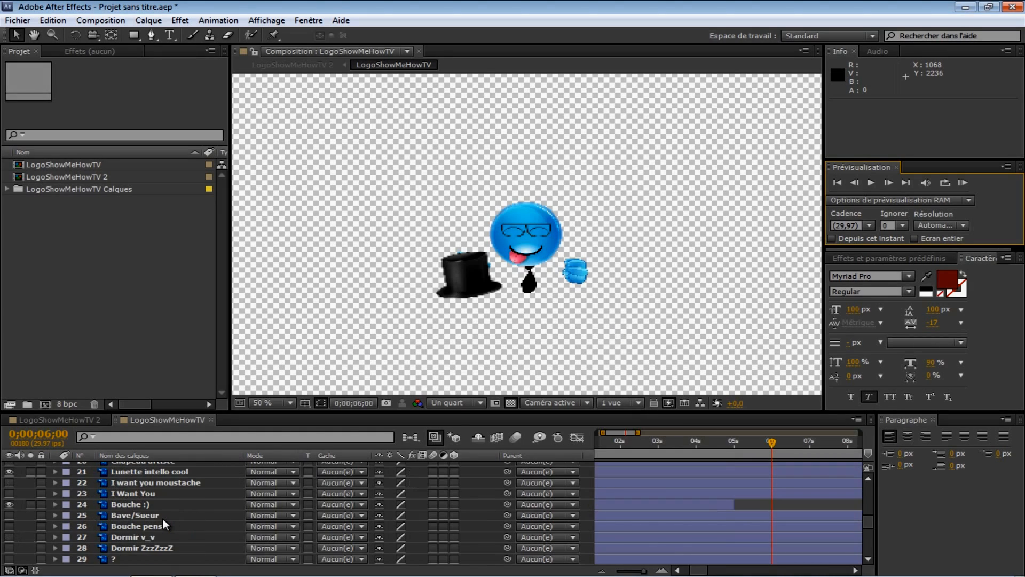
click(155, 510)
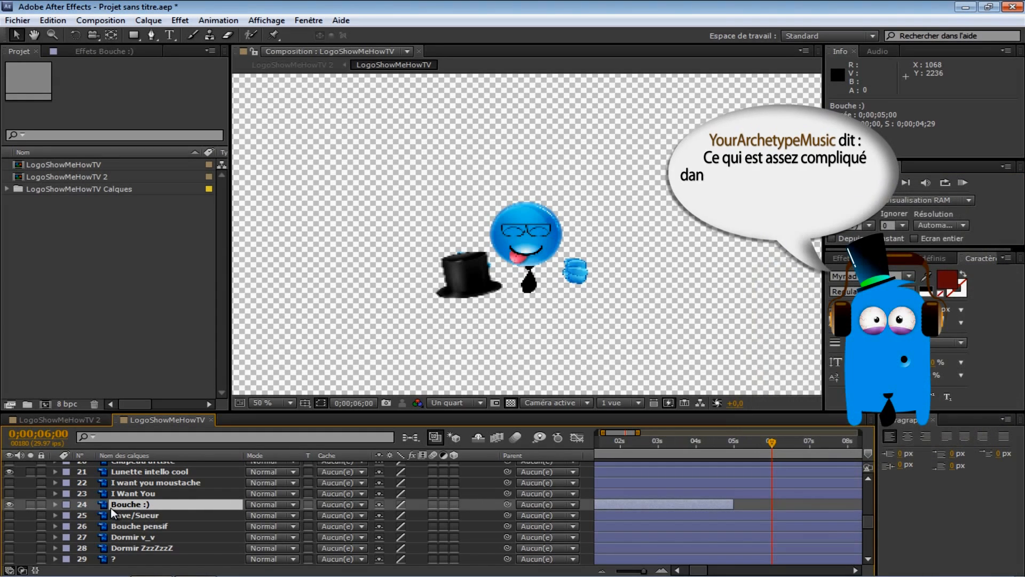
scroll(133, 517, up, 1)
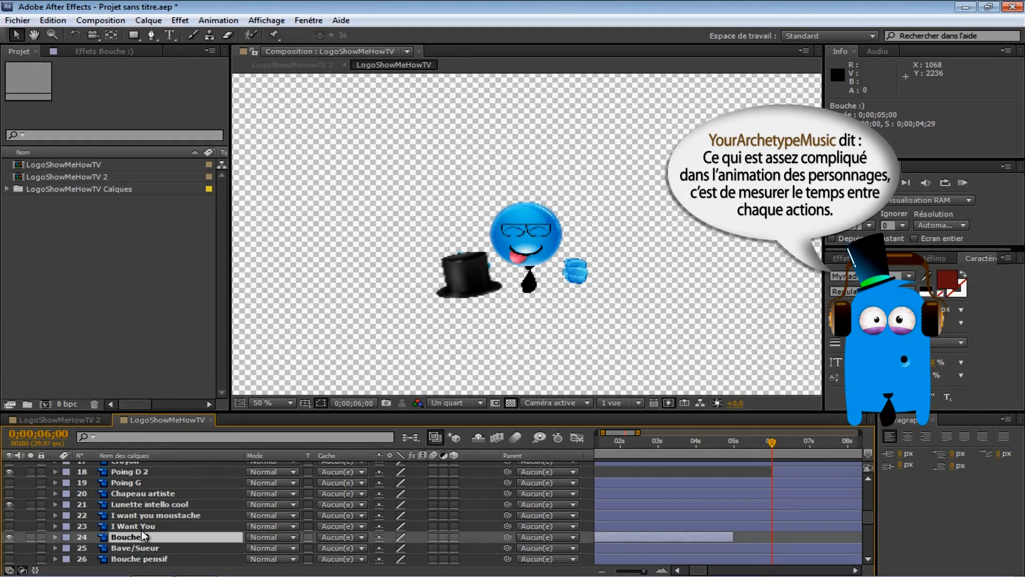
scroll(143, 528, up, 2)
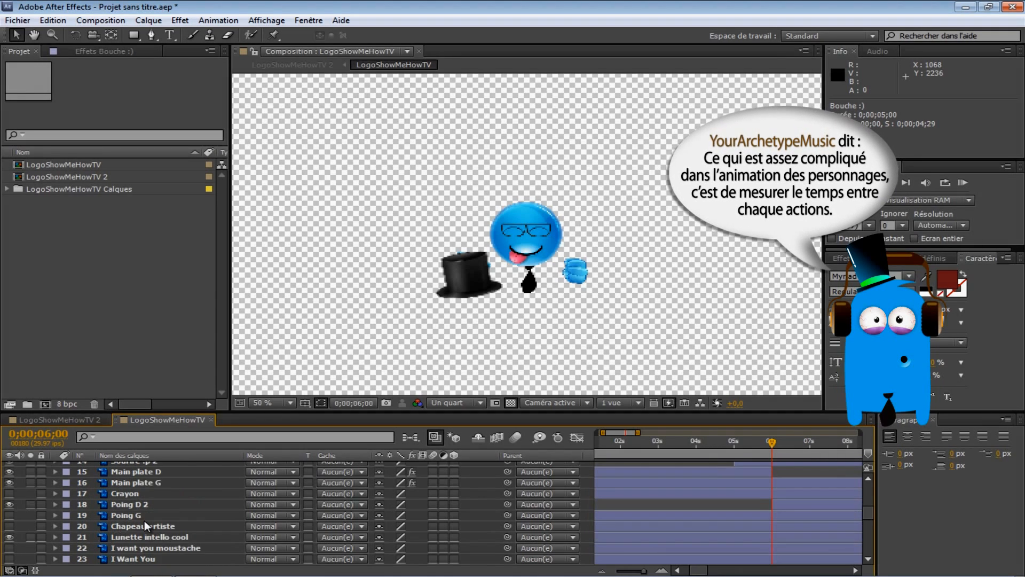
click(144, 493)
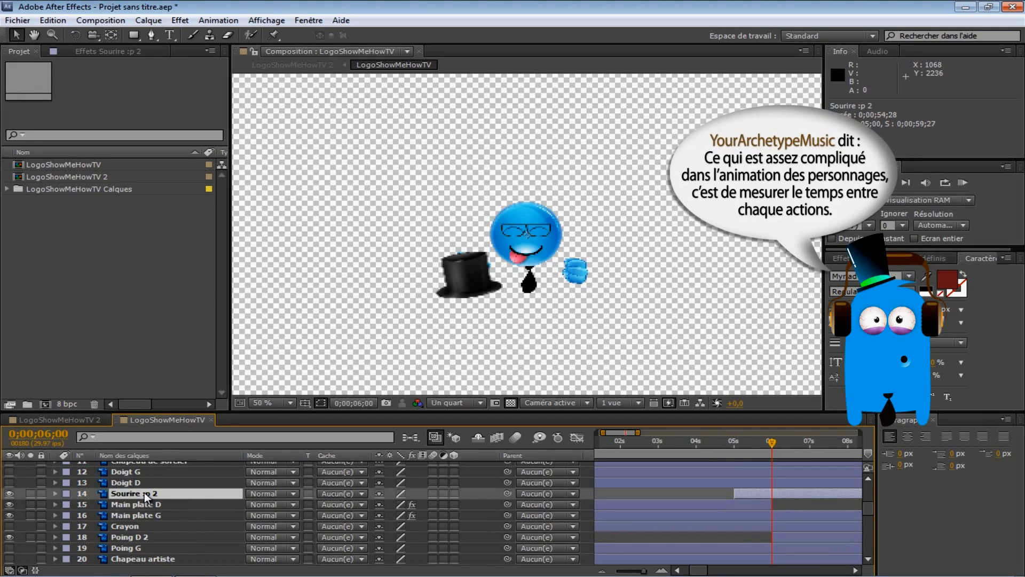
click(56, 20)
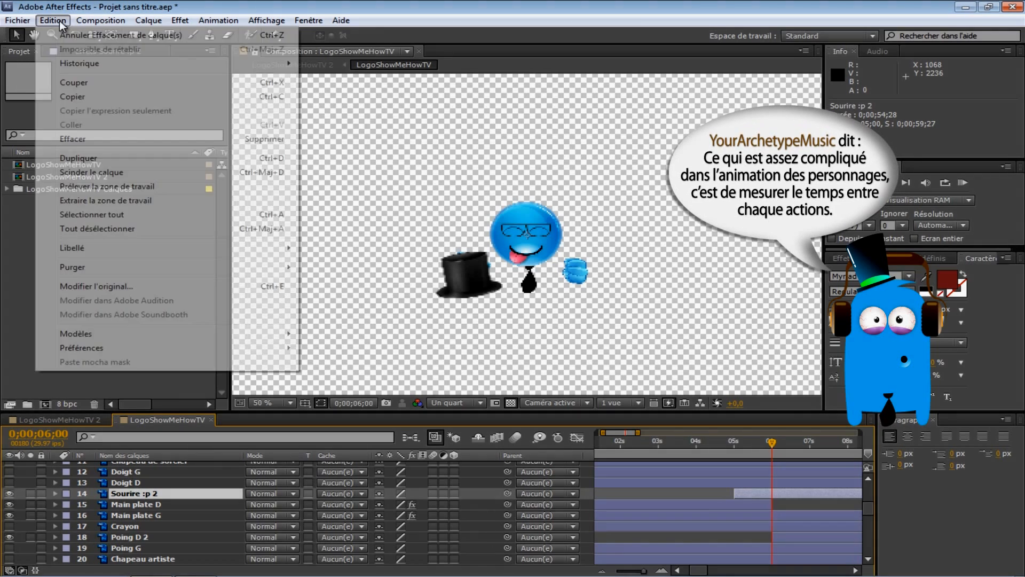
click(129, 171)
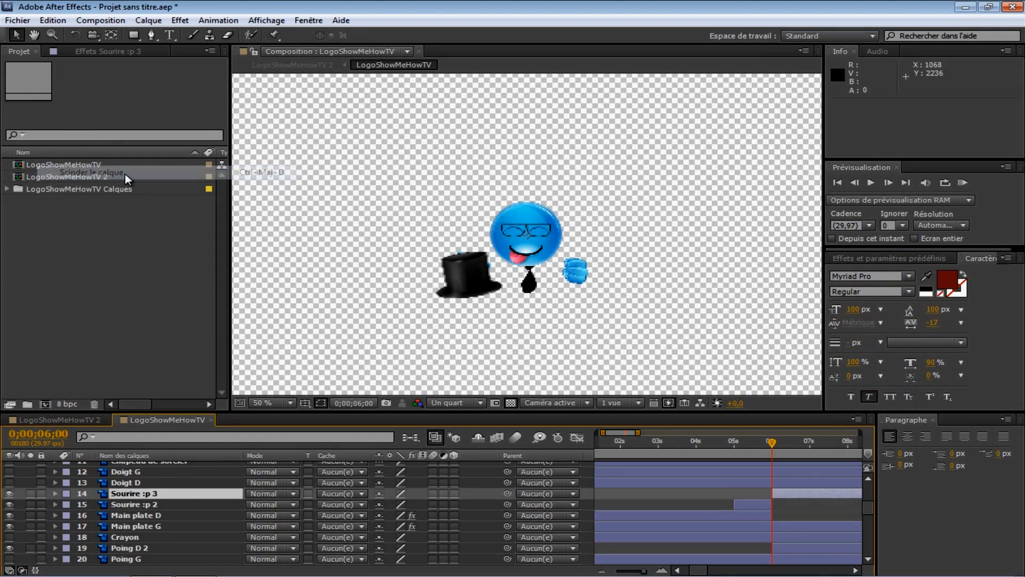
click(793, 493)
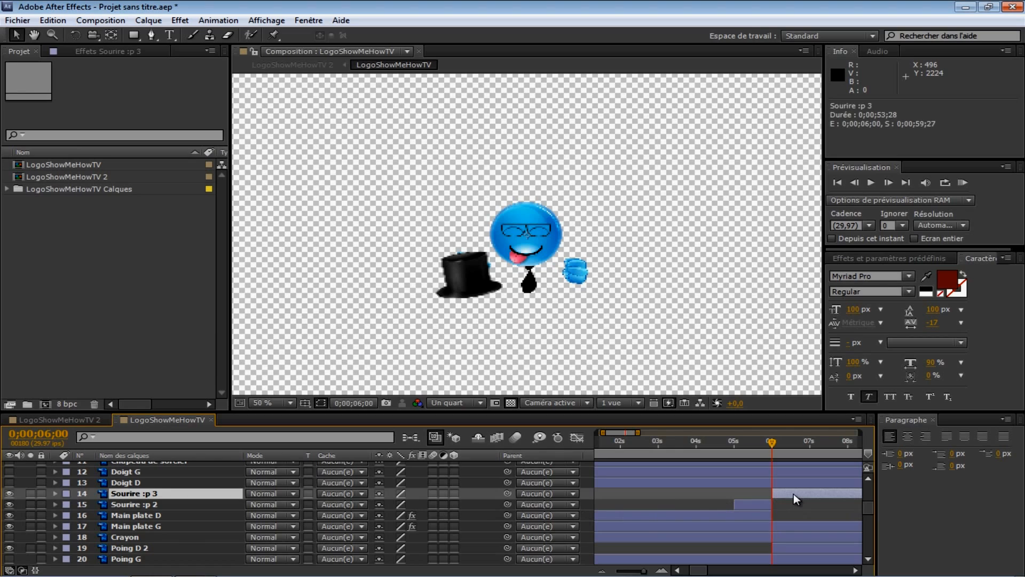
key(Delete)
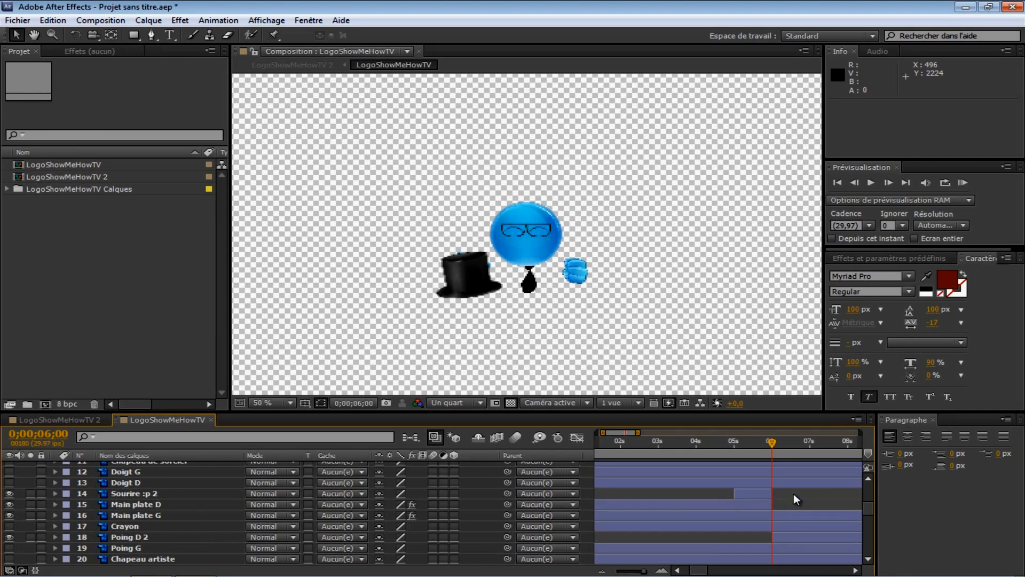
Step: Split the Yeux ^^ layer at 0;00;06;00 and delete its segment after that time
scroll(177, 529, up, 5)
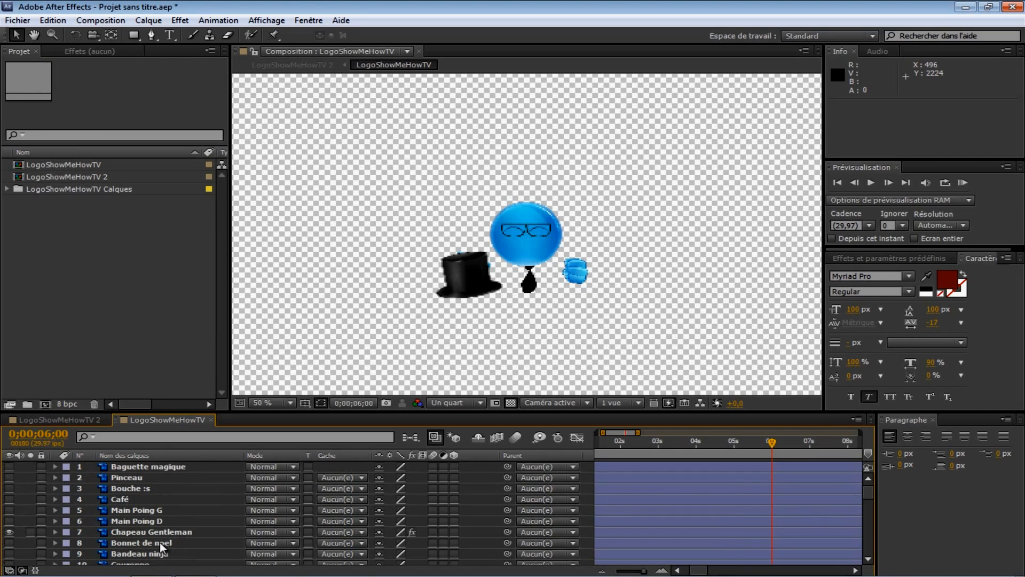
scroll(159, 542, down, 7)
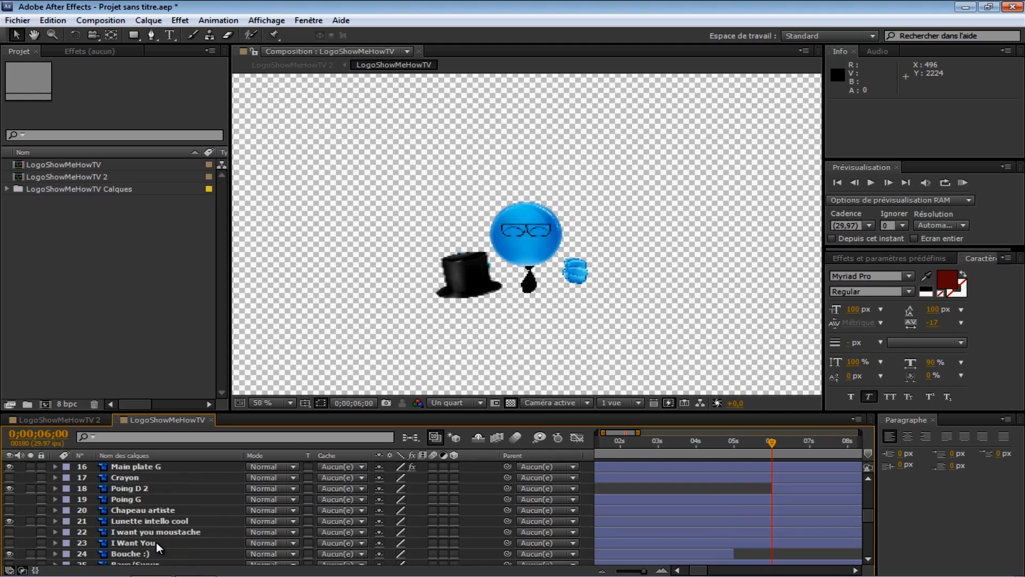
scroll(156, 545, down, 1)
scroll(171, 534, down, 5)
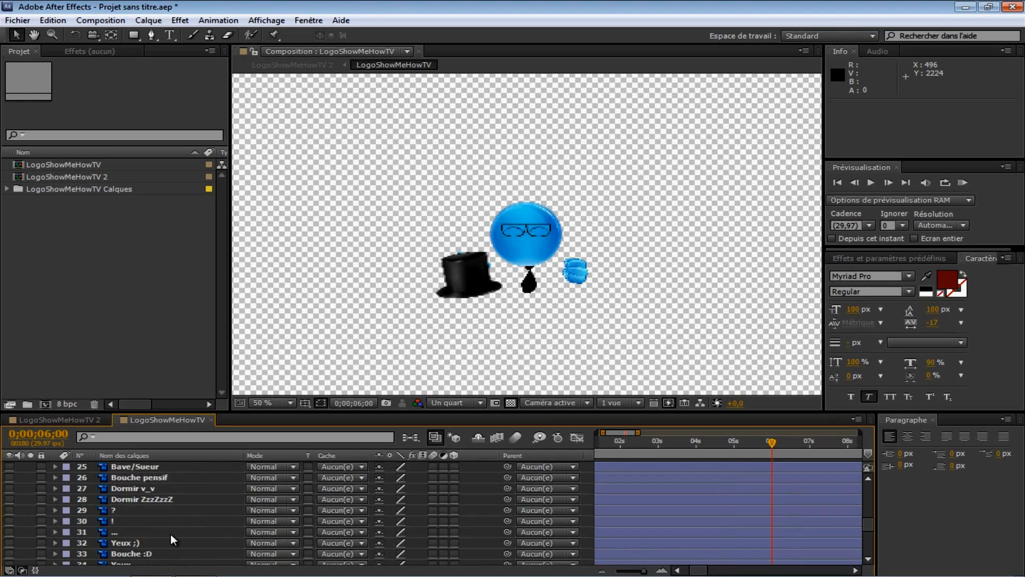
click(146, 492)
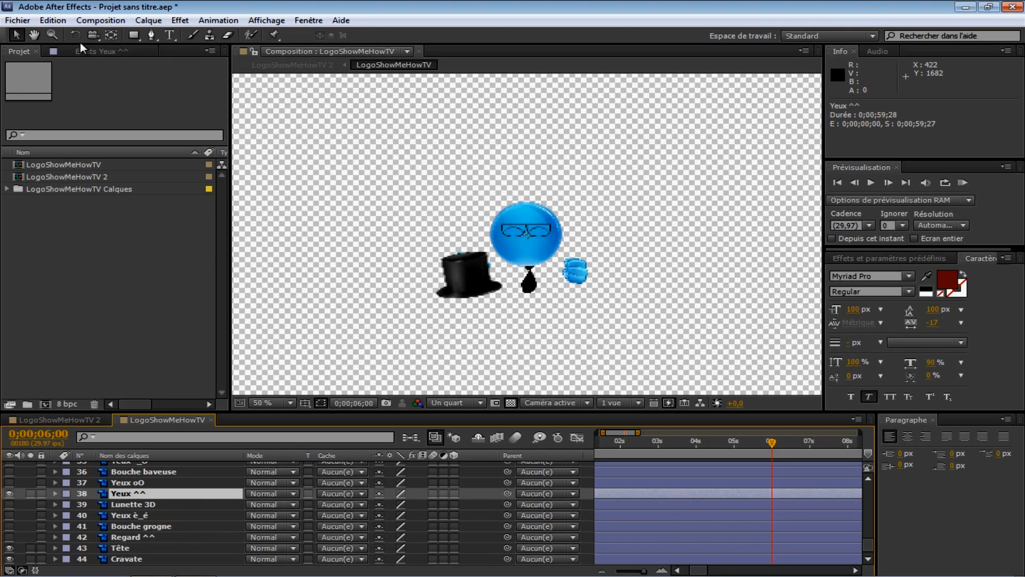
click(56, 21)
click(91, 172)
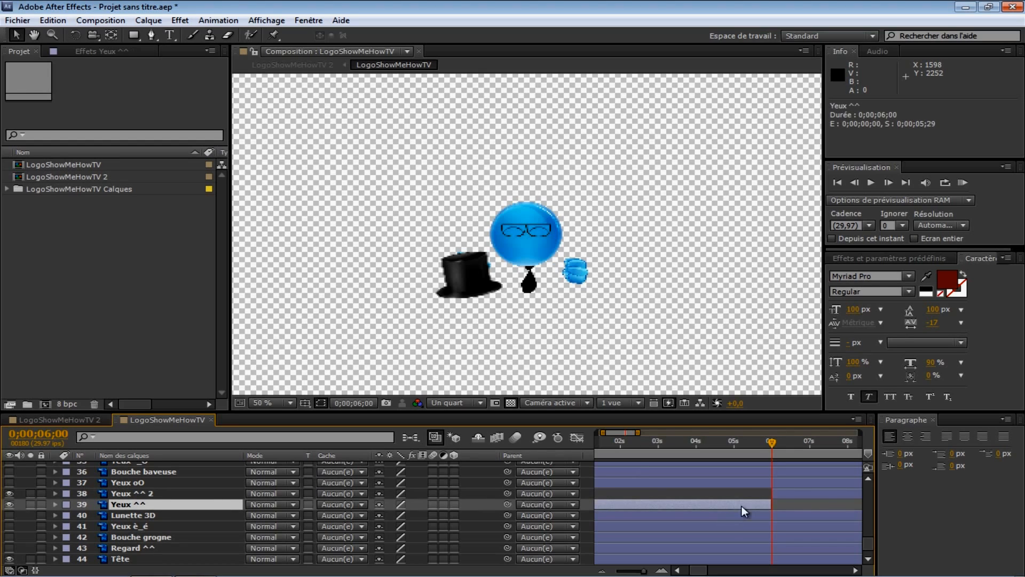
click(822, 493)
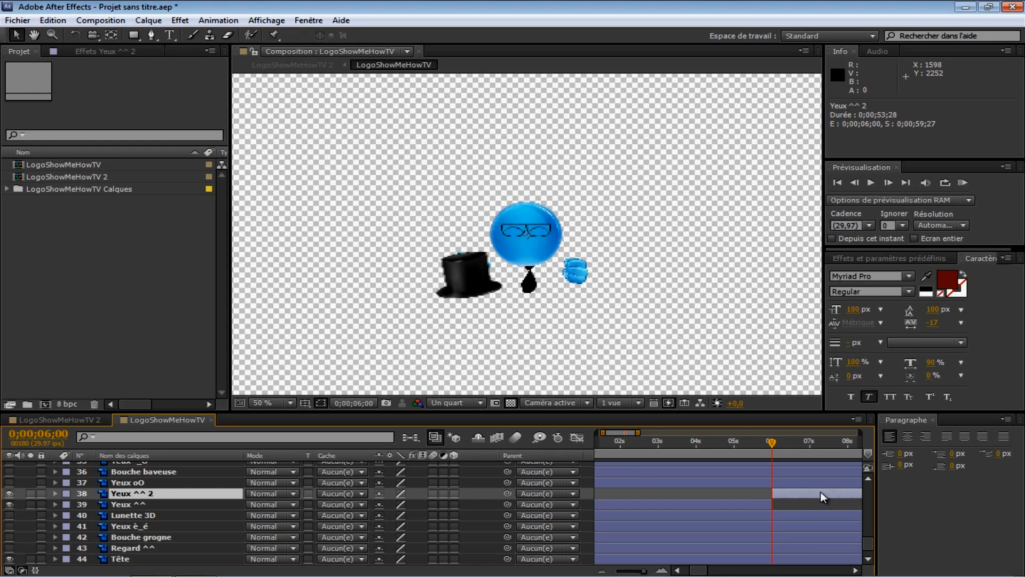
key(Delete)
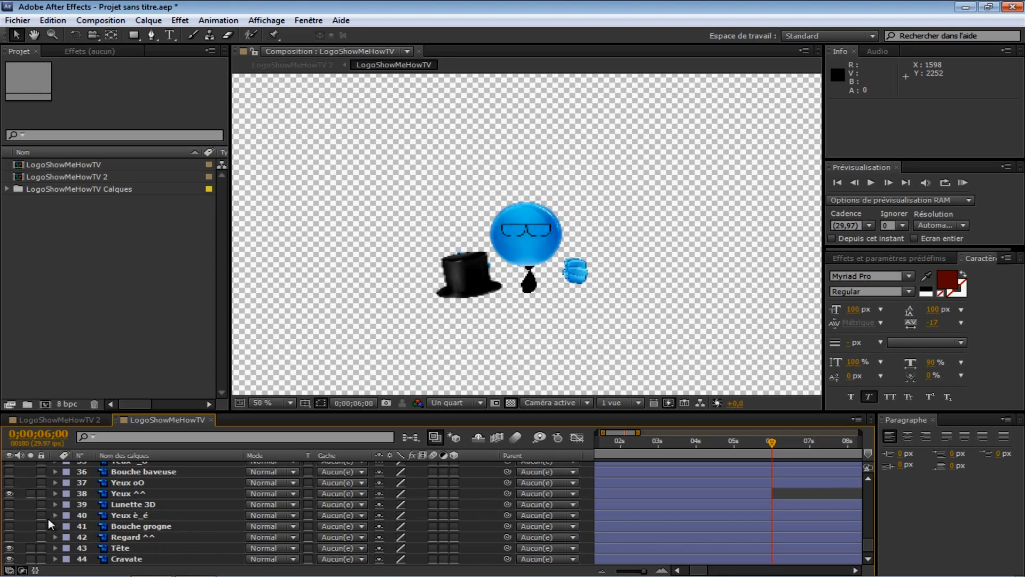
Step: Make the Yeux è_é layer visible, split it at 0;00;06;00, and delete its segment before that time
click(10, 516)
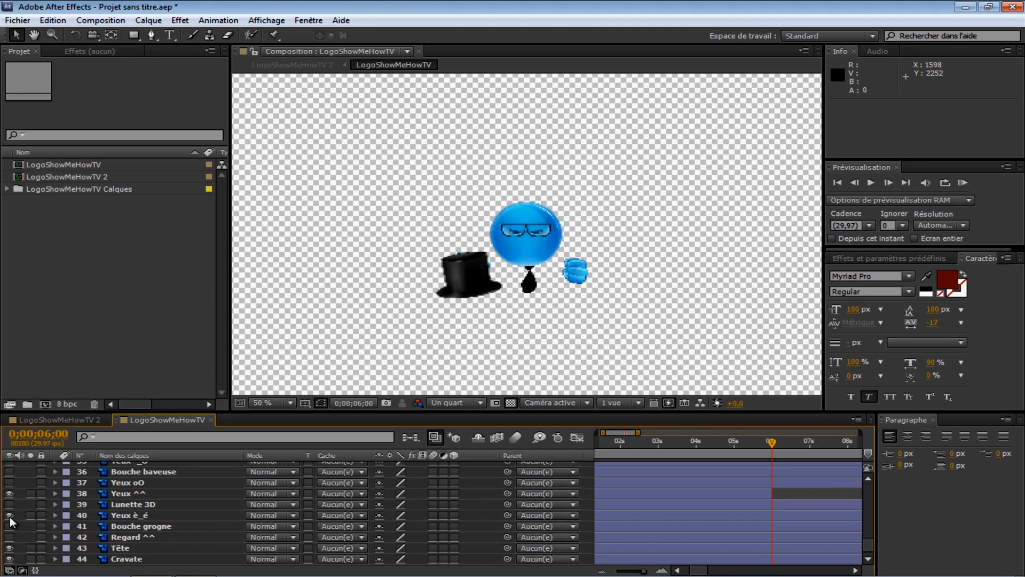
click(147, 517)
click(53, 20)
click(141, 172)
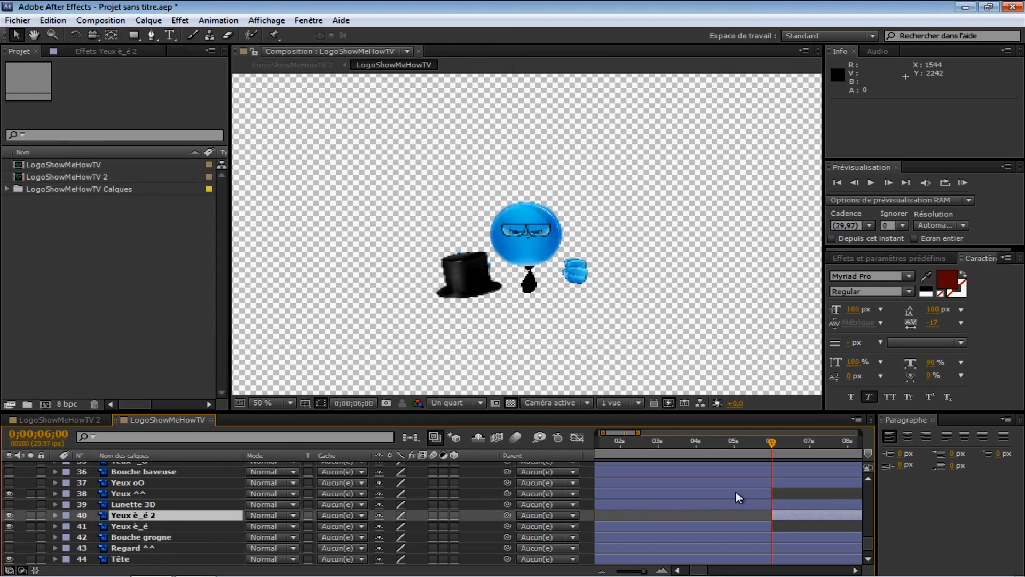
click(752, 526)
key(Delete)
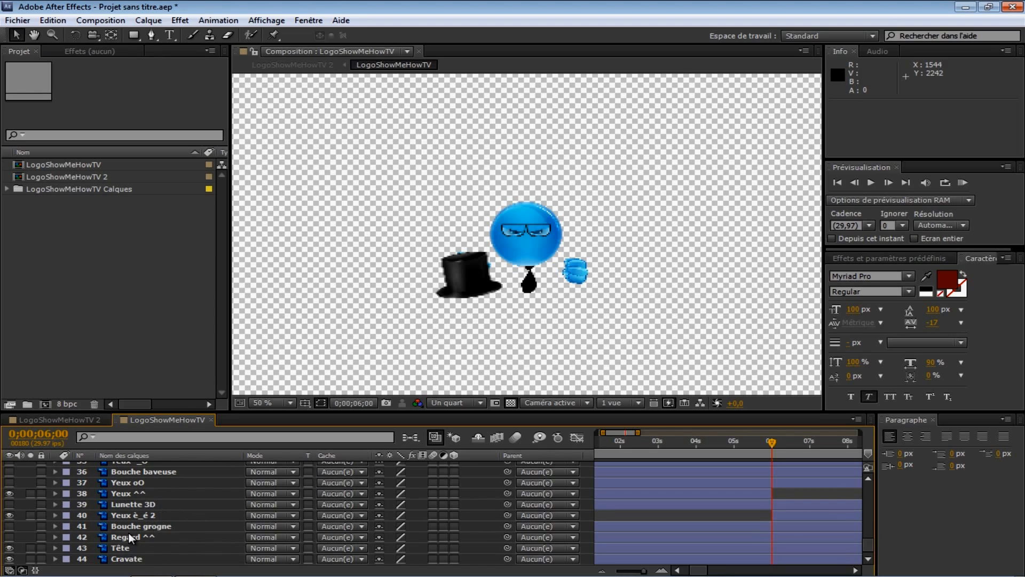
Step: Make the Bouche grogne layer visible, split it at 0;00;06;00, and delete its segment before that time
scroll(144, 519, up, 6)
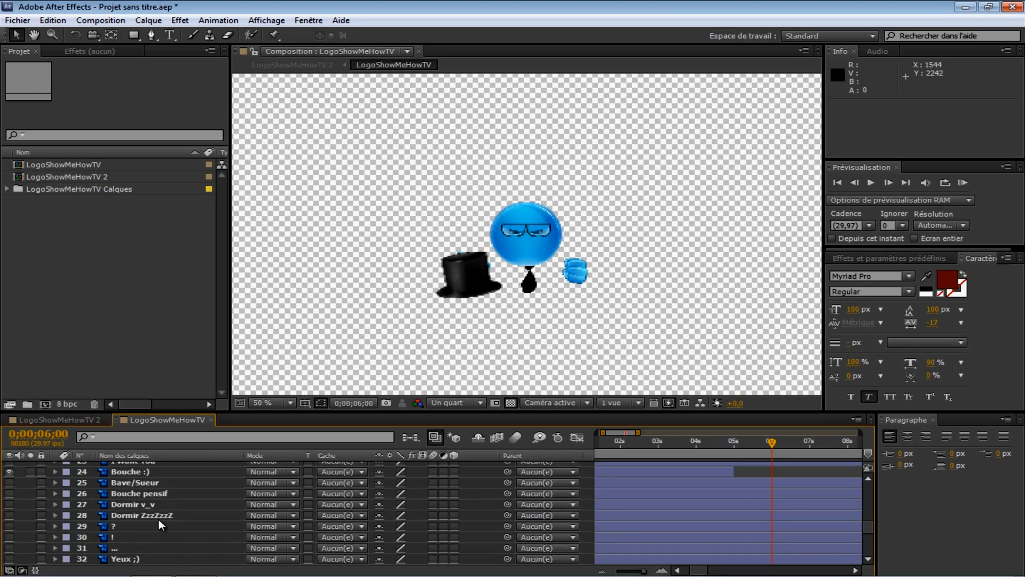
scroll(159, 519, up, 2)
scroll(164, 536, up, 3)
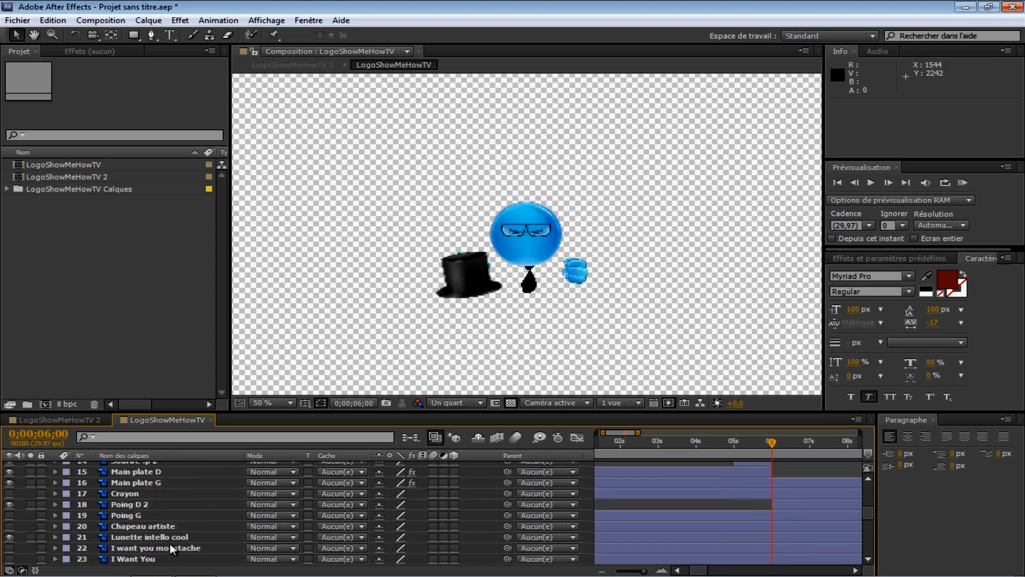
scroll(170, 543, up, 5)
scroll(170, 543, up, 2)
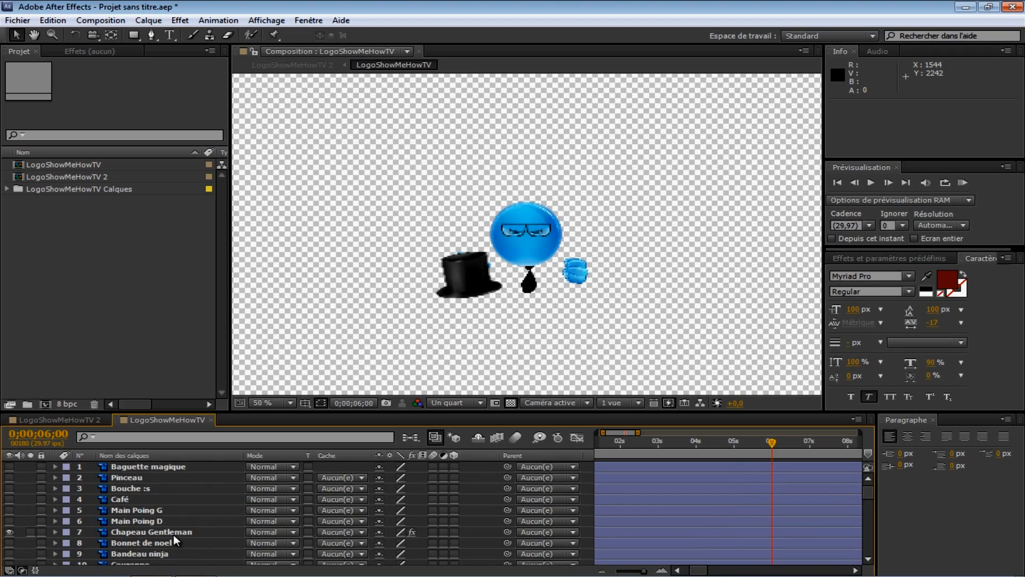
scroll(174, 539, down, 7)
scroll(174, 539, down, 4)
scroll(174, 537, down, 2)
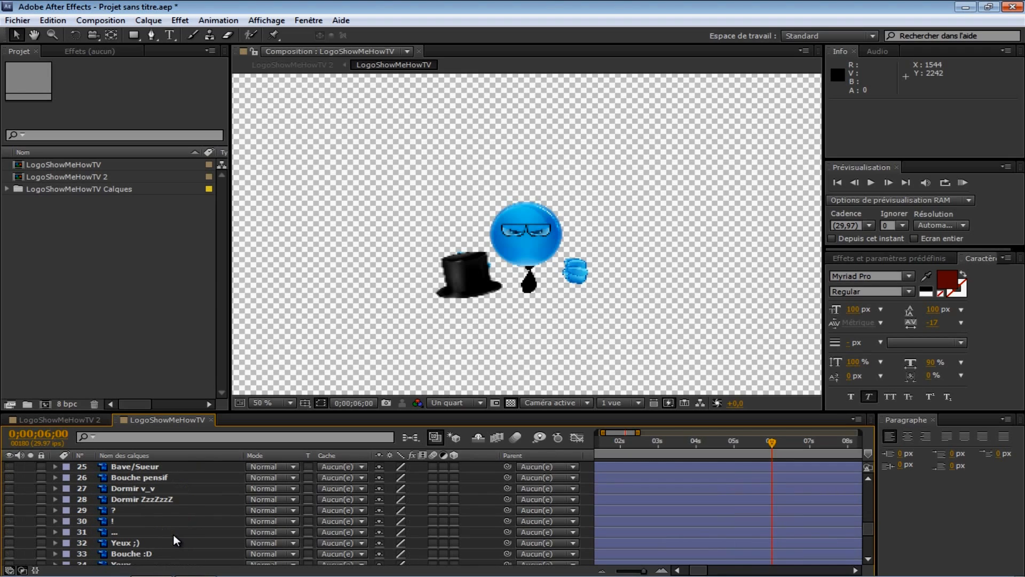
scroll(174, 537, down, 3)
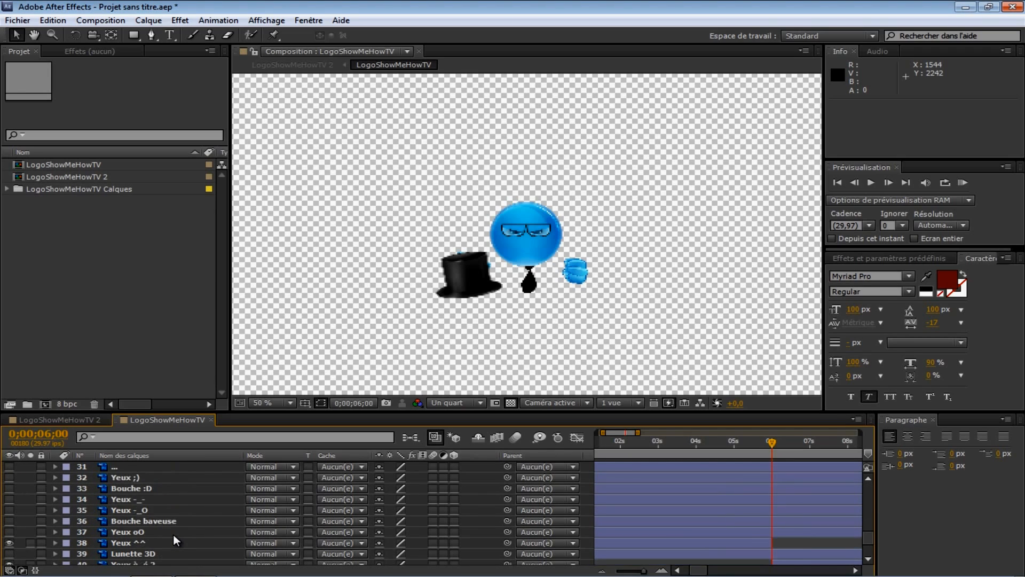
scroll(174, 541, down, 1)
scroll(174, 534, down, 1)
click(159, 526)
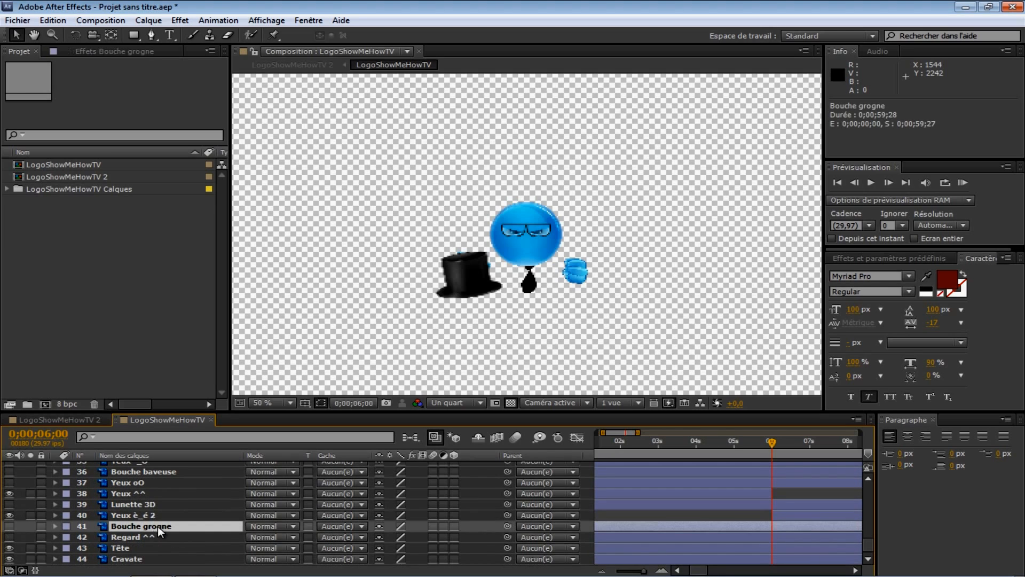
click(10, 525)
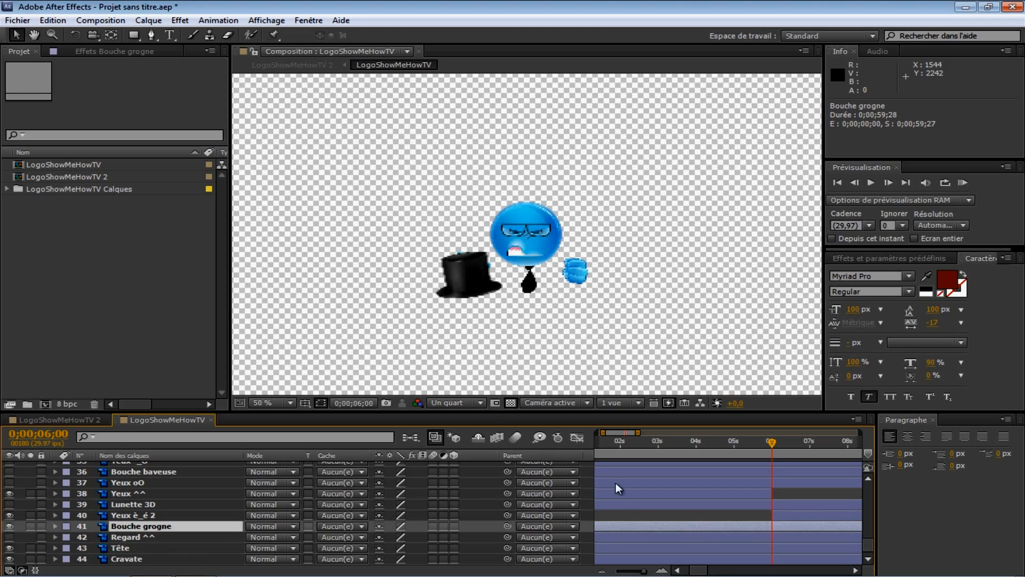
click(65, 20)
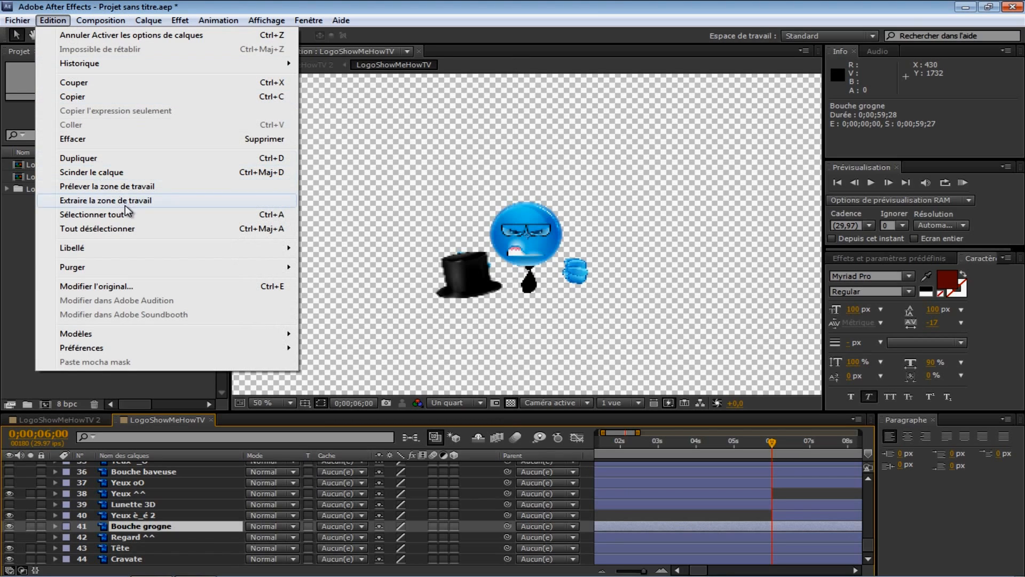
click(100, 172)
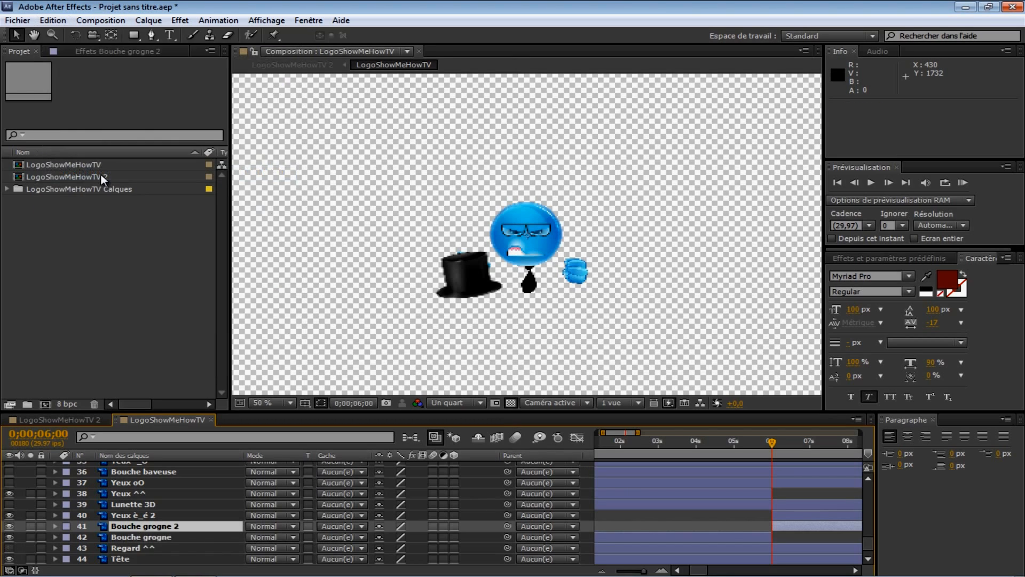
click(745, 538)
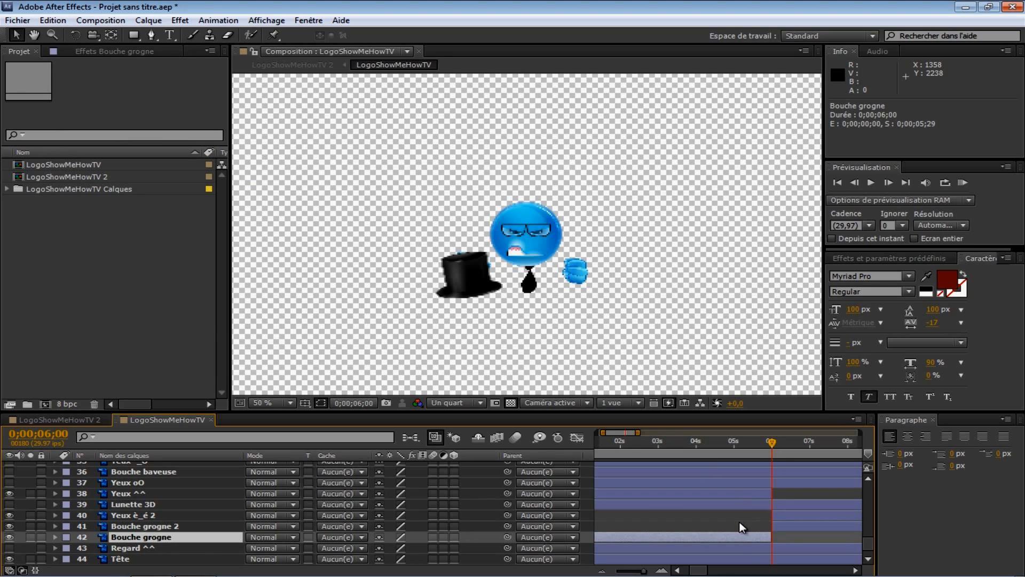
key(Delete)
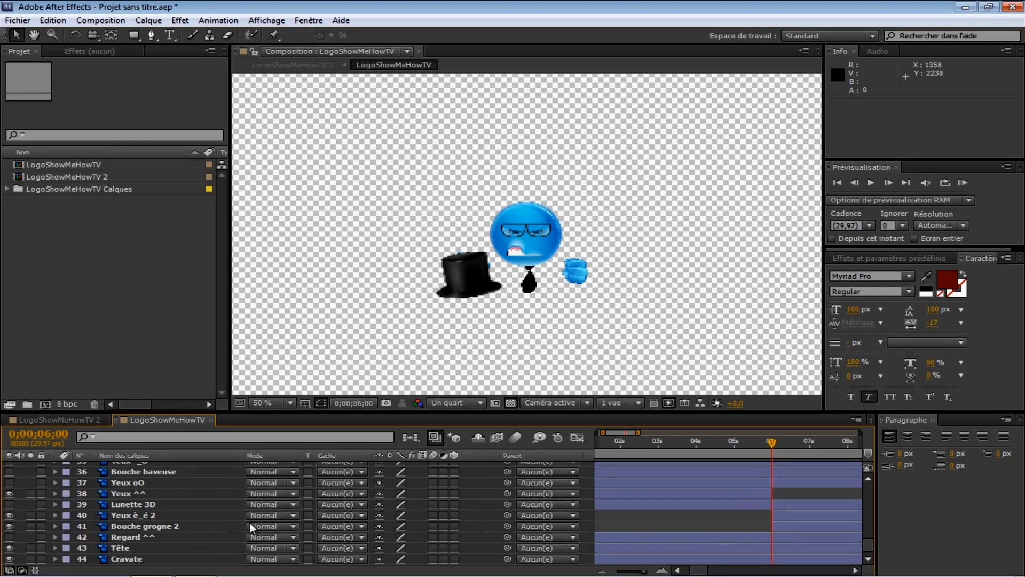
Step: Play a RAM preview of the expression change at six seconds and stop it
scroll(213, 526, up, 1)
scroll(127, 517, up, 2)
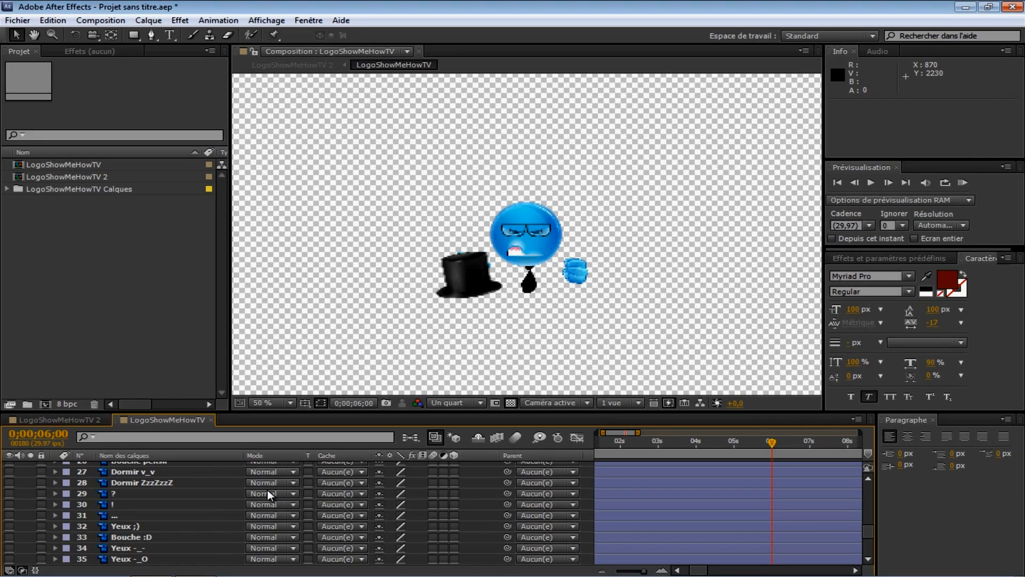
key(KP_0)
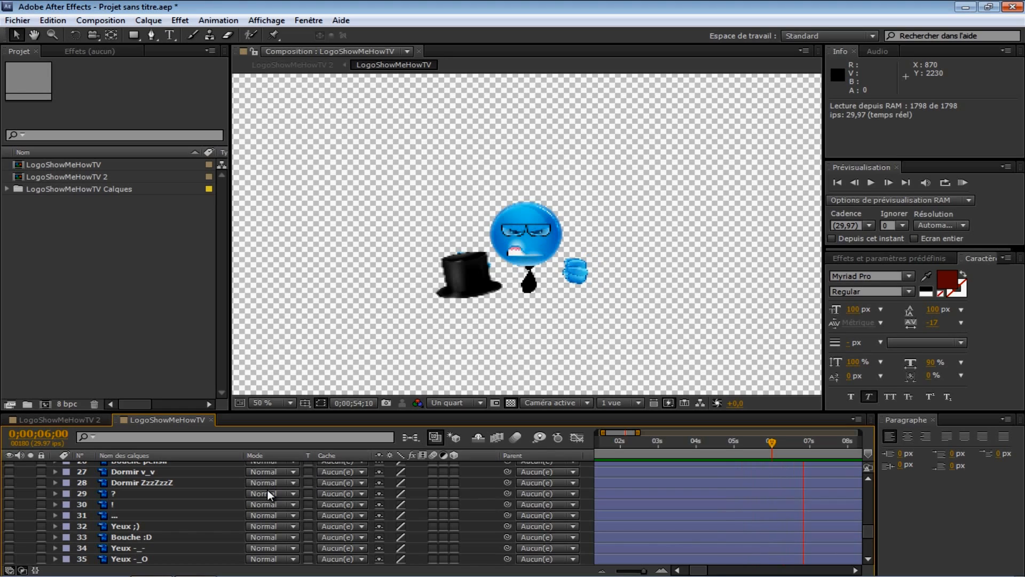
key(space)
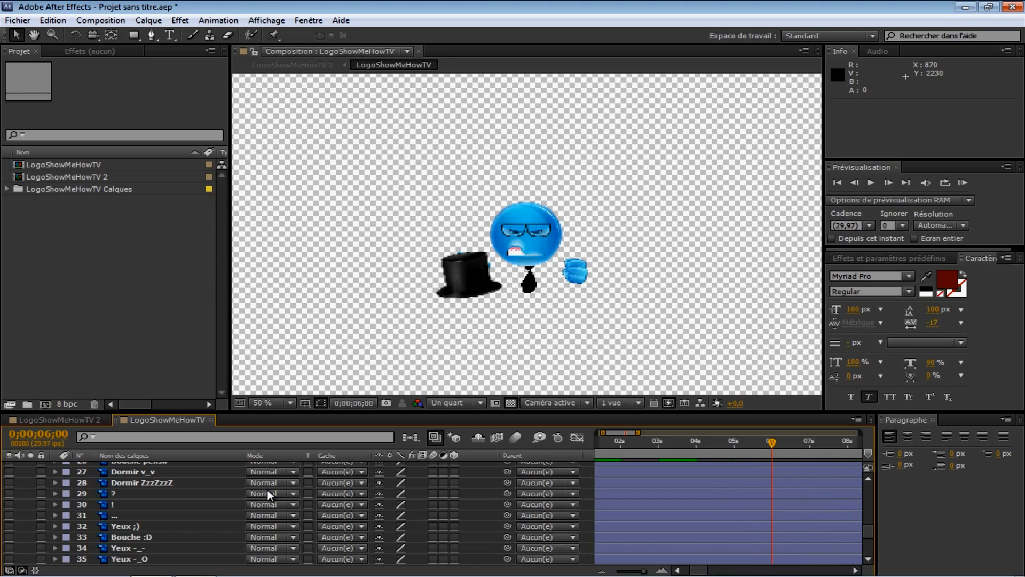
Step: With the Puppet tool, go to 0;00;07;00 and place a puppet pin on the Poing D 2 fist
scroll(699, 490, up, 10)
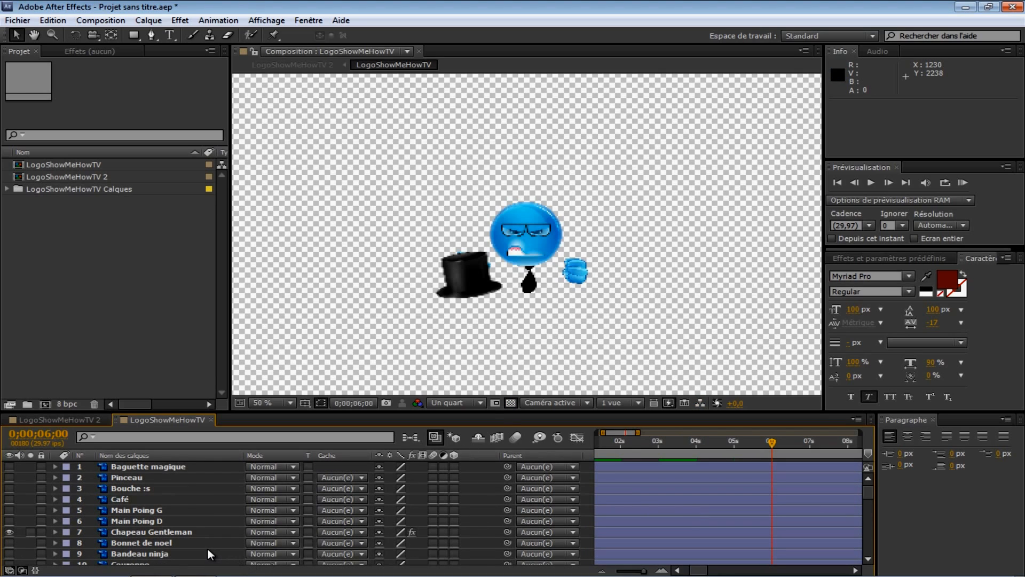
scroll(211, 553, down, 1)
click(274, 35)
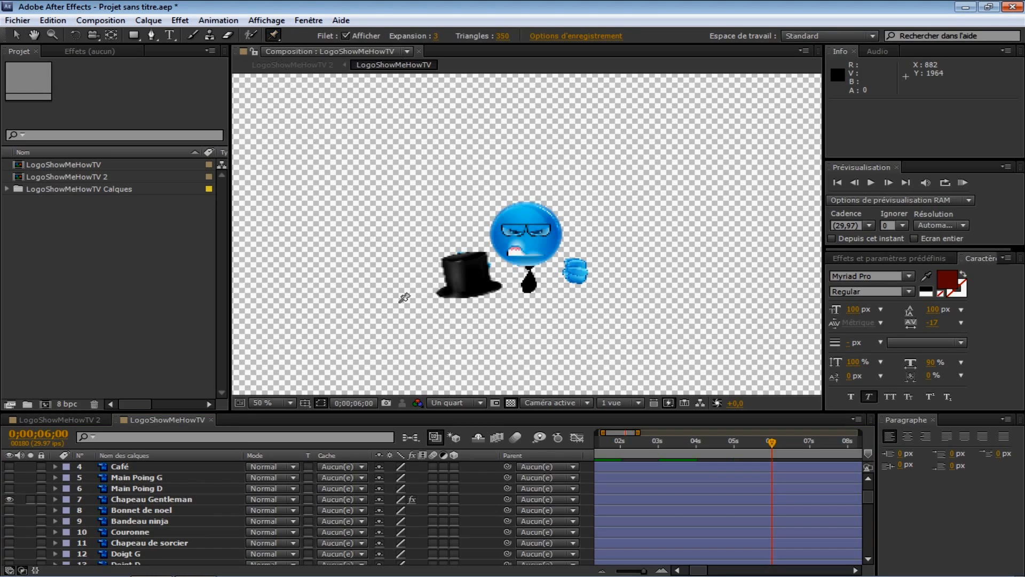
drag(771, 442, 809, 450)
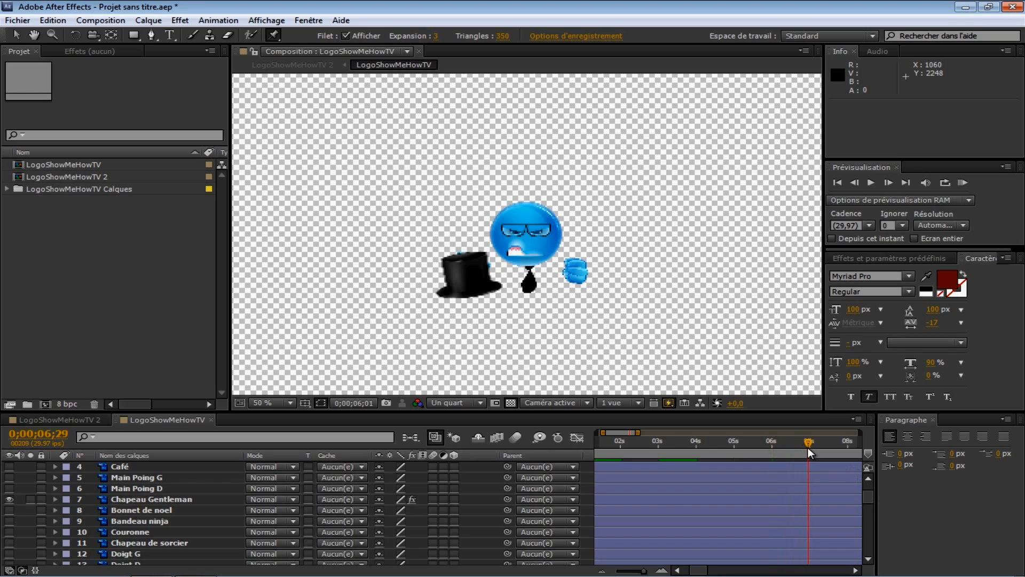
click(889, 182)
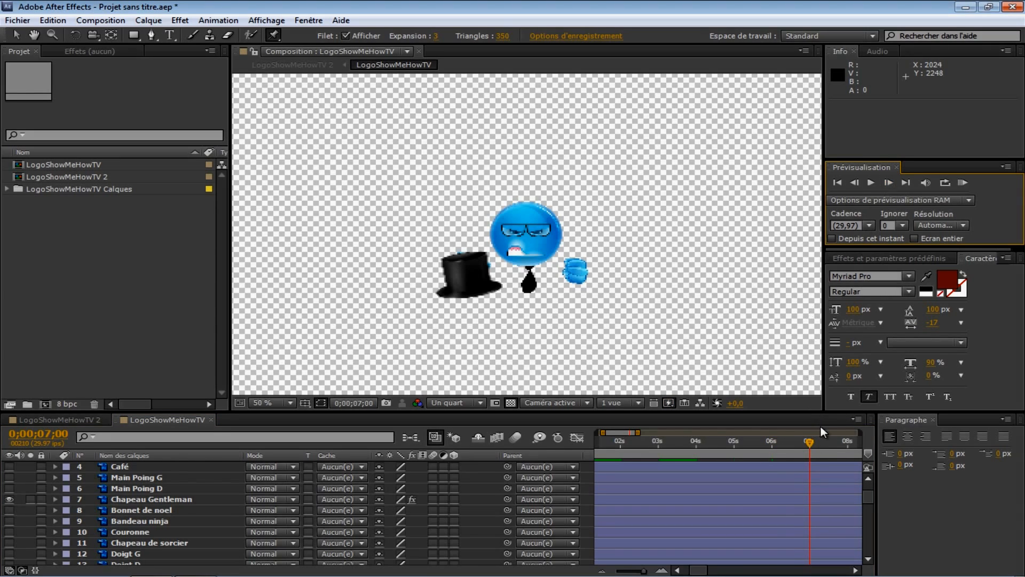
scroll(168, 521, down, 2)
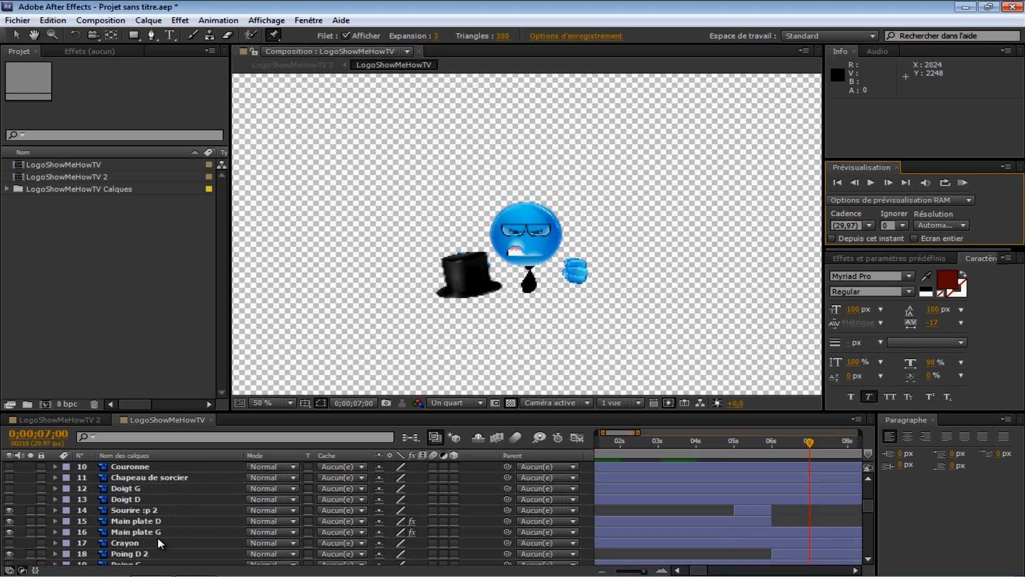
scroll(146, 543, down, 1)
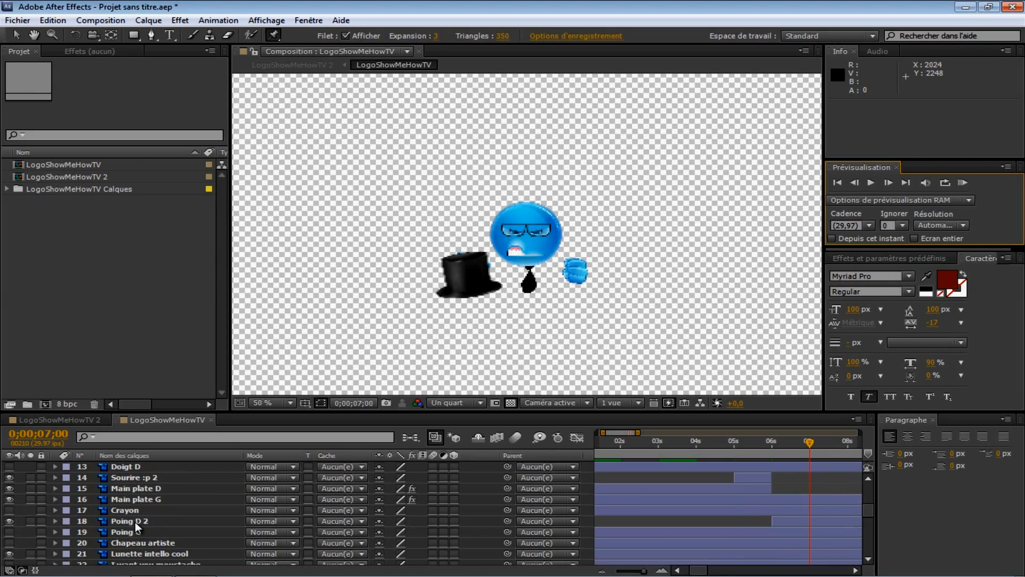
click(136, 523)
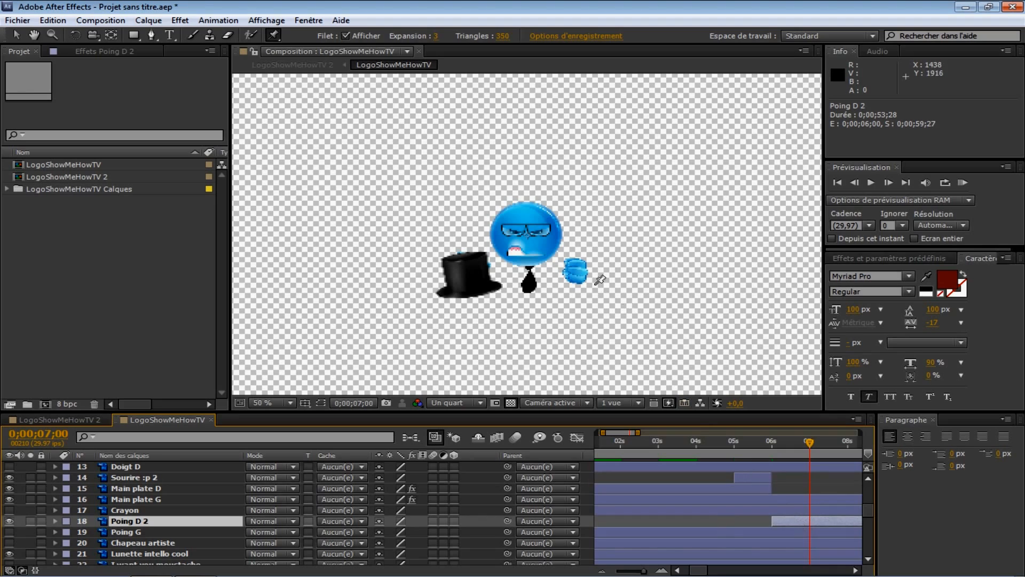
click(577, 270)
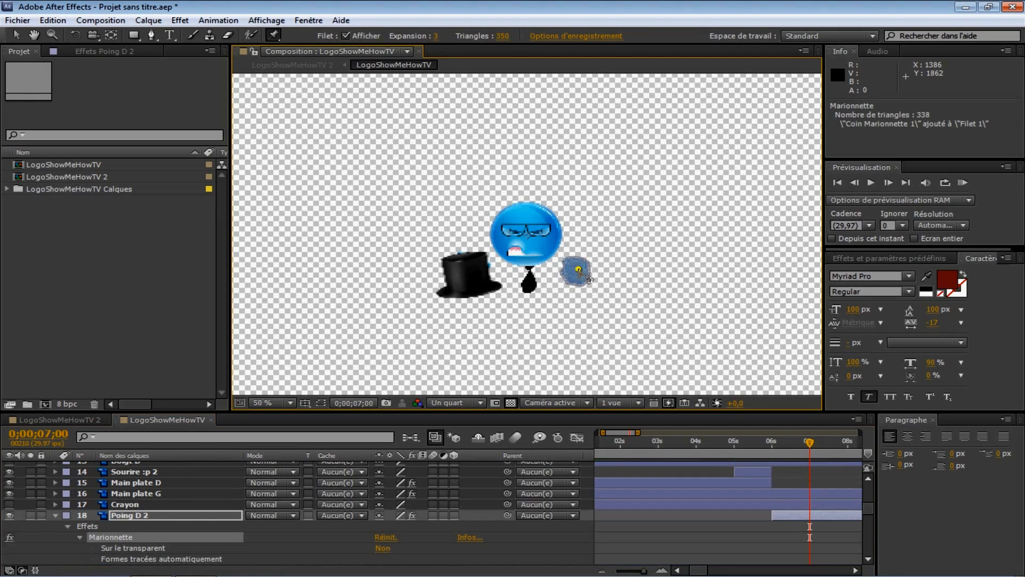
Step: Reveal the pin's Position property, advance to 0;00;07;05, and raise the fist pin up beside the face
scroll(483, 536, down, 3)
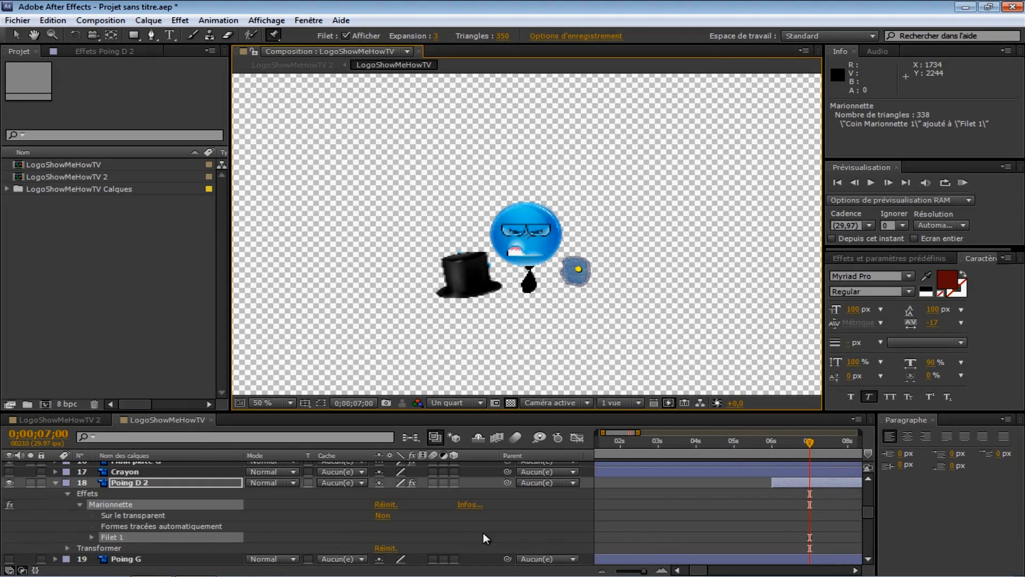
click(89, 536)
click(103, 559)
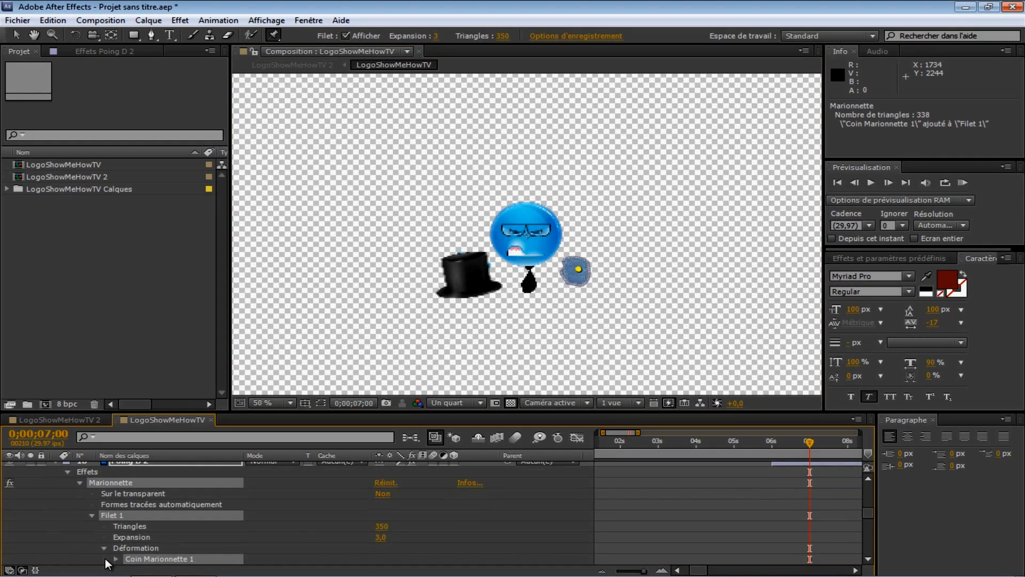
scroll(120, 512, down, 6)
click(116, 493)
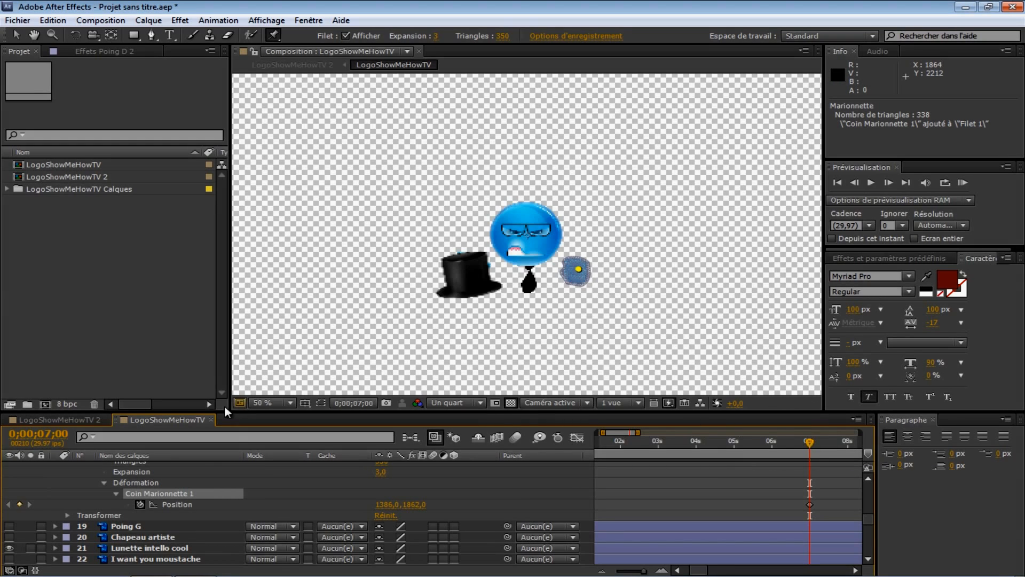
click(888, 182)
click(888, 182)
click(888, 182)
click(888, 182)
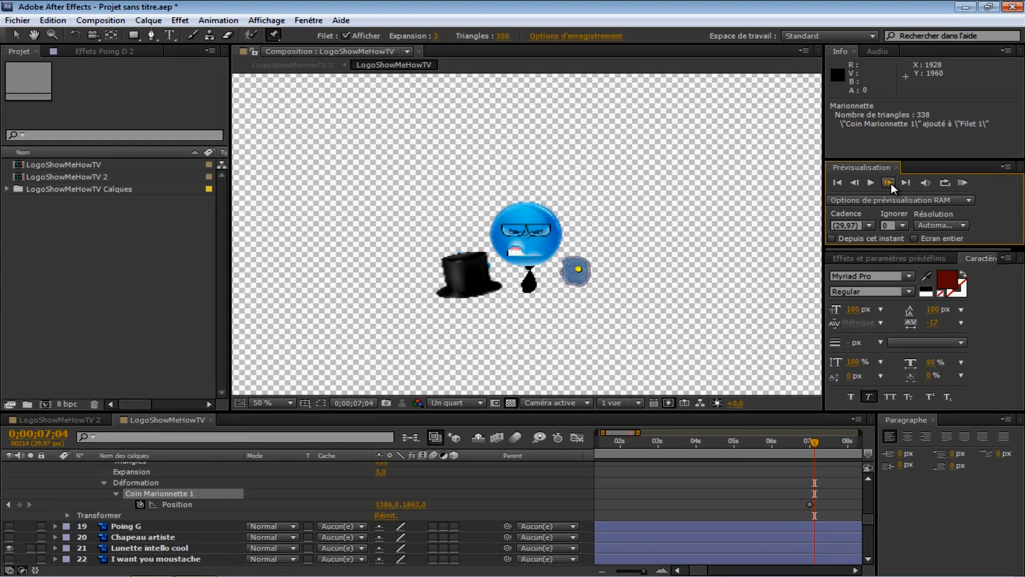
click(888, 182)
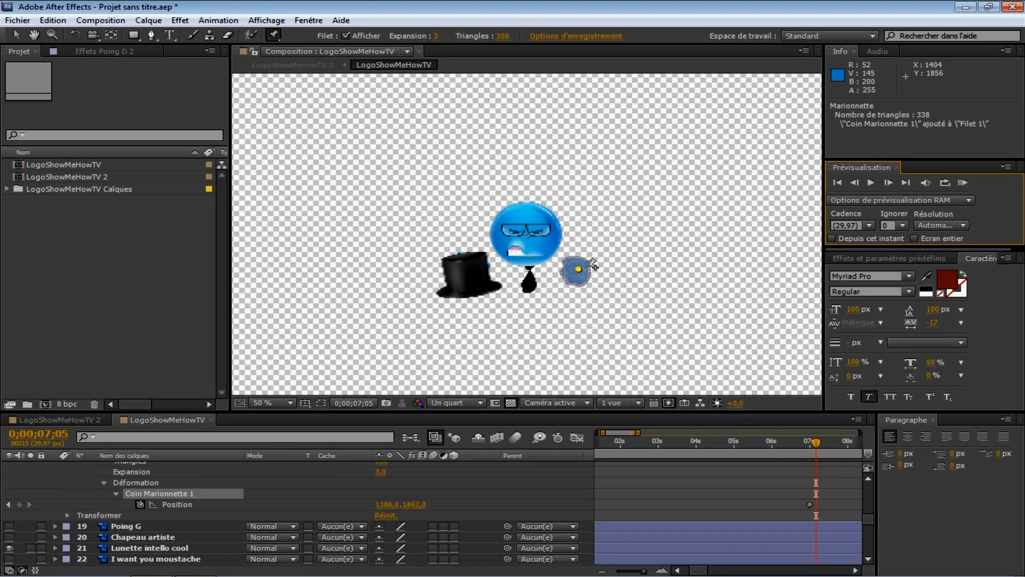
drag(578, 269, 578, 215)
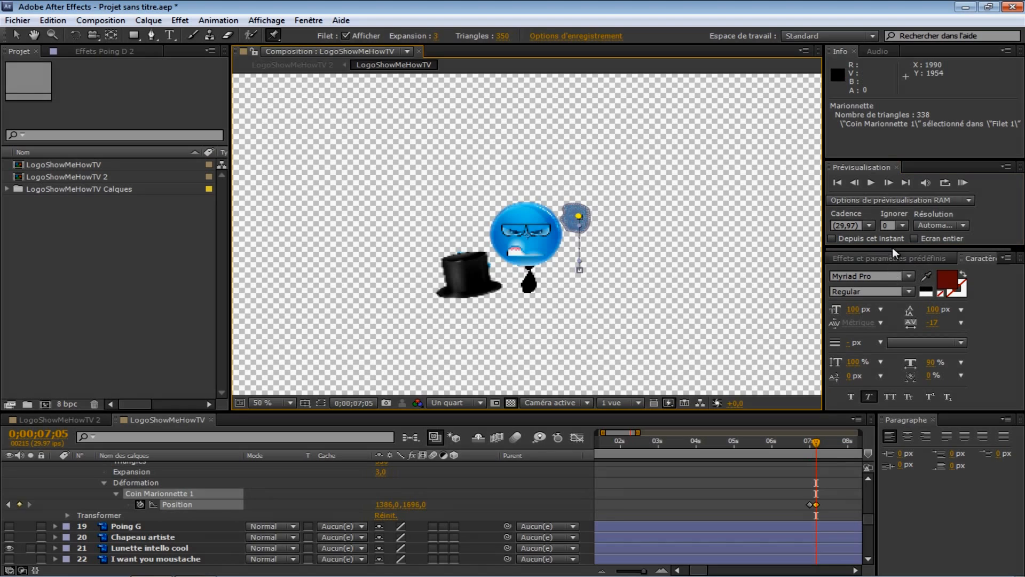
Step: Advance to 0;00;07;10 and move the fist pin to the right
click(889, 182)
click(889, 182)
click(888, 182)
click(889, 181)
drag(592, 229, 621, 231)
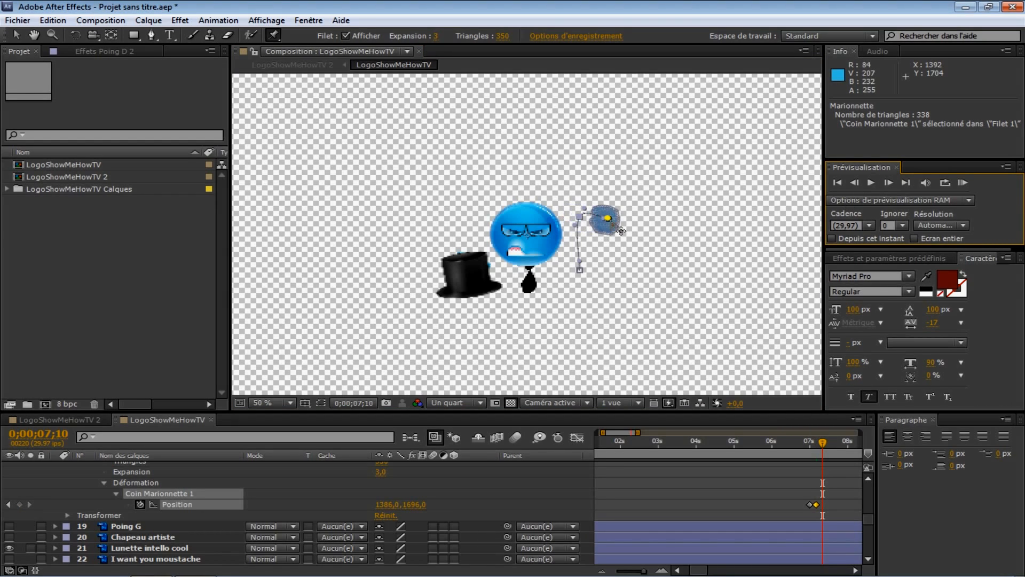
Step: Advance to 0;00;07;15 and move the fist pin back to the left against the head
click(888, 182)
click(889, 181)
click(888, 182)
click(888, 182)
click(889, 182)
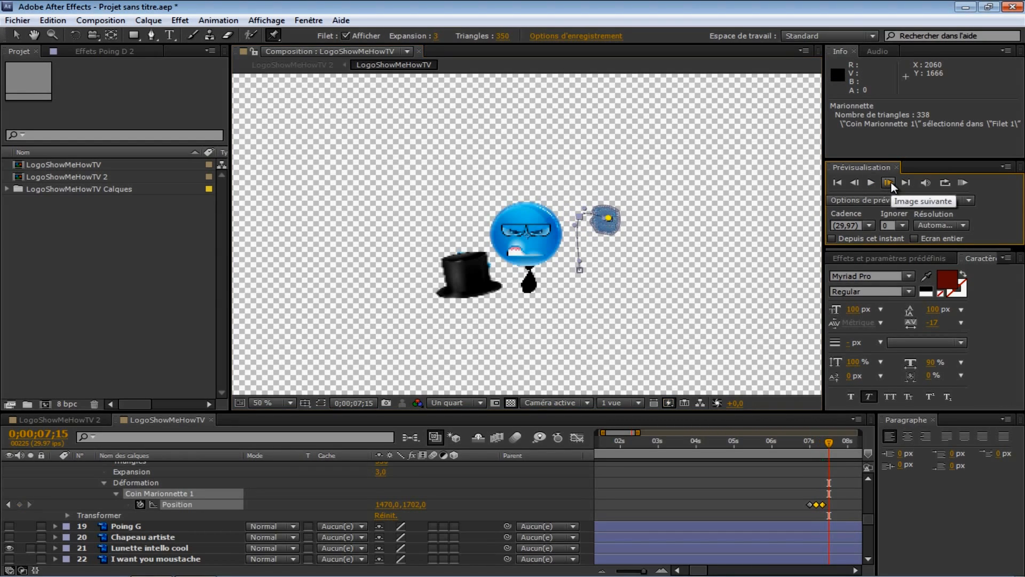
drag(608, 218, 568, 219)
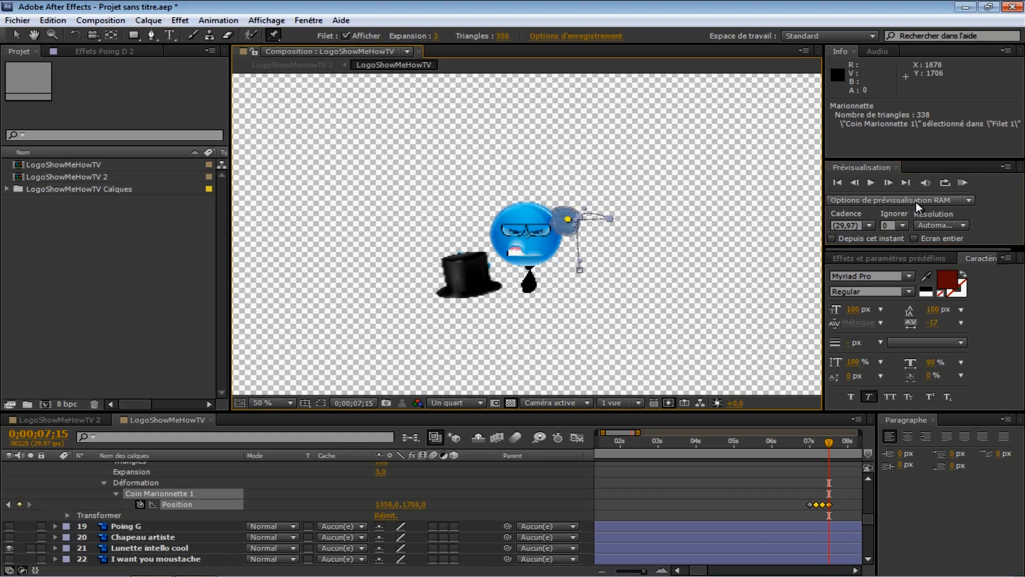
Step: Advance to 0;00;07;20 and move the fist pin to the right again, then step one frame forward
click(889, 182)
click(888, 181)
click(889, 182)
click(888, 181)
click(888, 182)
drag(582, 232, 617, 231)
click(892, 182)
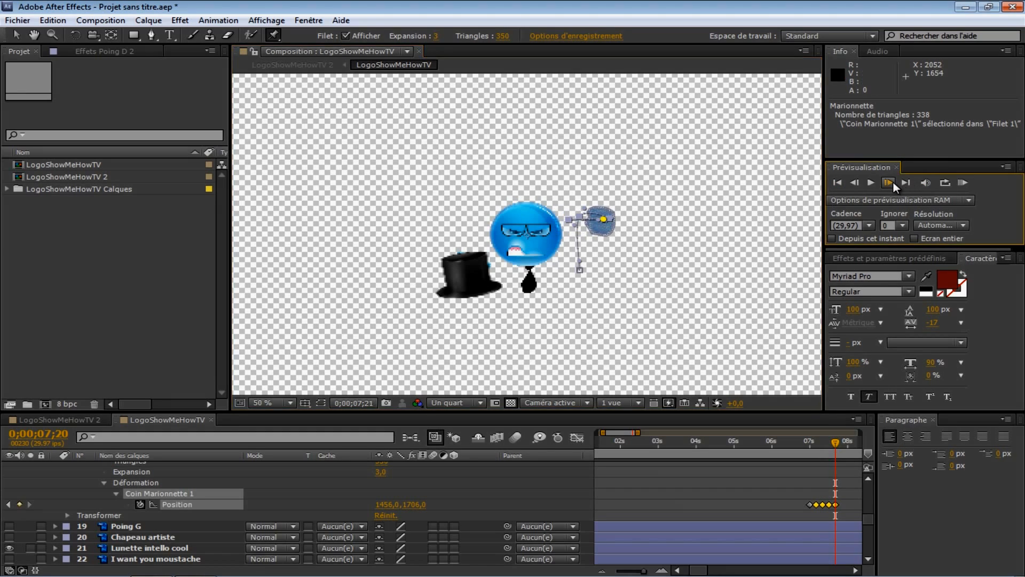
Step: Advance to 0;00;07;25 and move the fist pin back to the left
click(890, 182)
click(889, 182)
click(890, 182)
click(889, 182)
drag(617, 231, 587, 233)
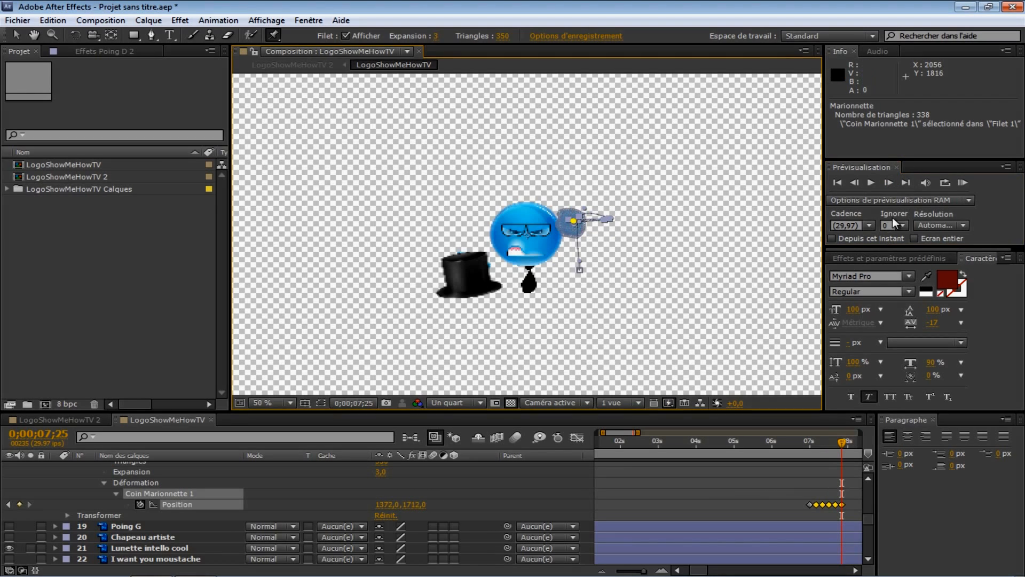
Step: Advance to 0;00;08;00 and drag the fist pin back down to its starting position
click(891, 183)
click(891, 183)
click(890, 183)
click(891, 183)
click(890, 183)
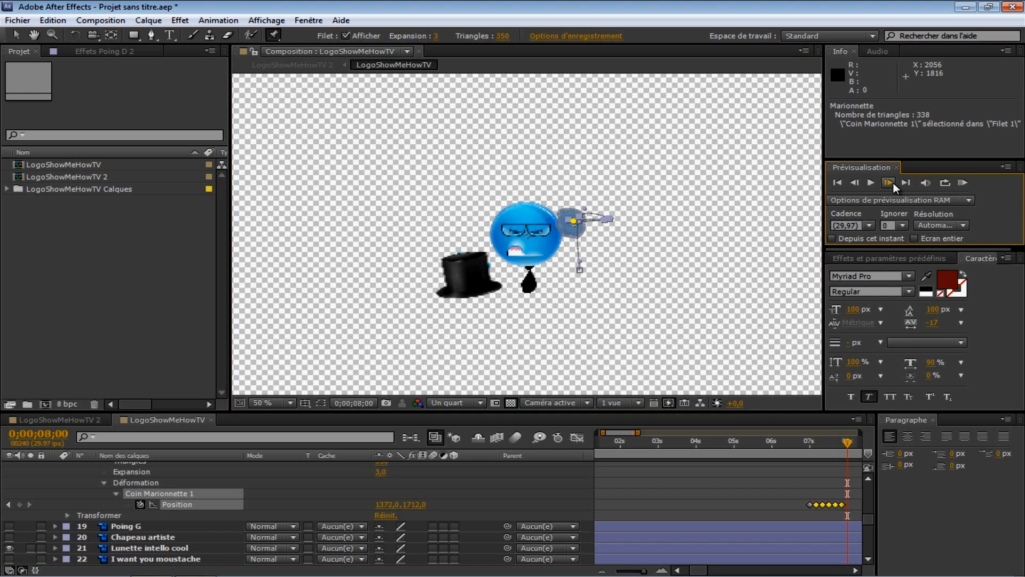
drag(577, 222, 580, 271)
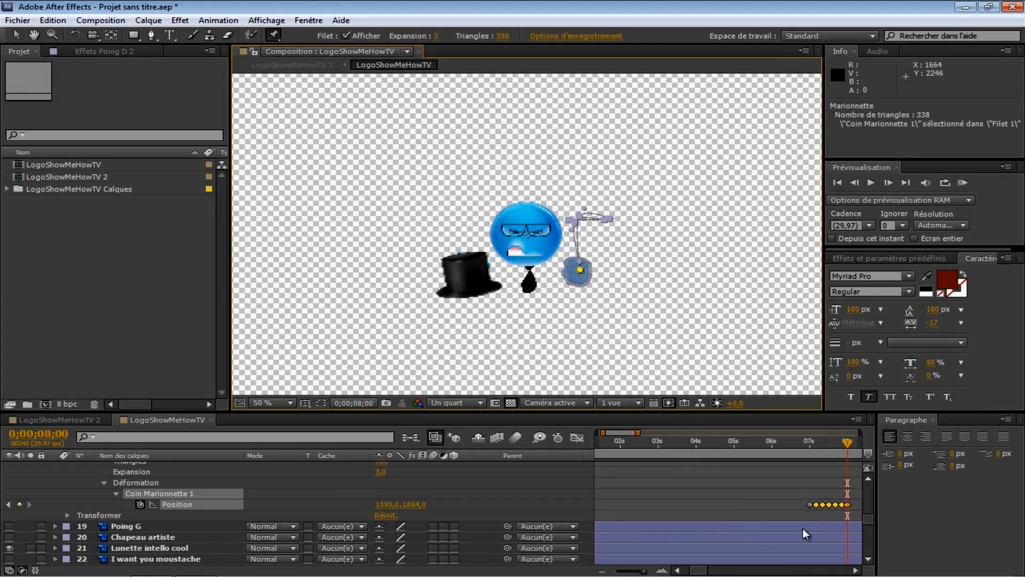
Step: Collapse the Poing D 2 layer and play a RAM preview of the waving fist, then stop it
drag(799, 503, 857, 507)
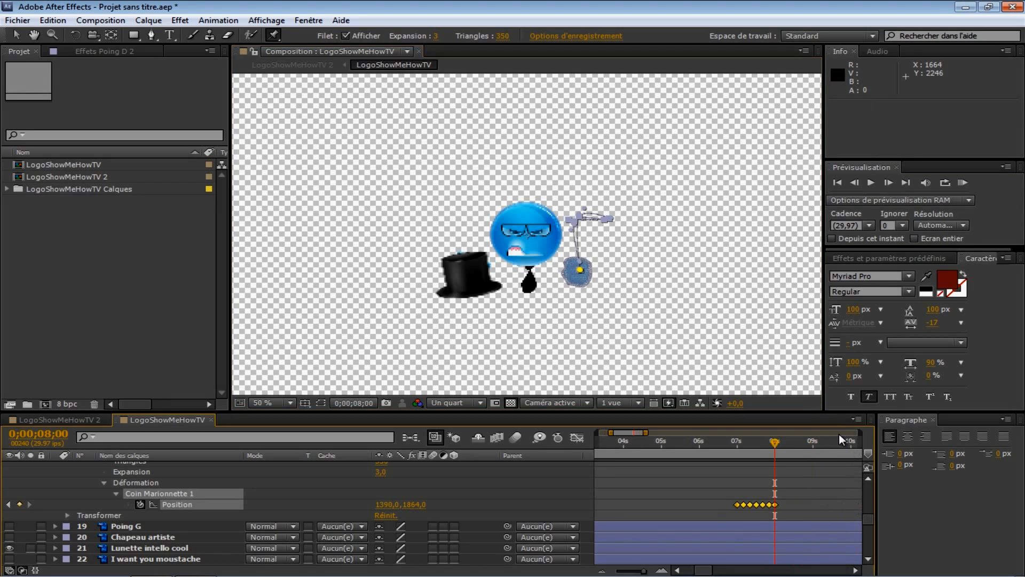
mouse_move(773, 443)
mouse_down()
mouse_move(733, 443)
mouse_move(760, 443)
mouse_up()
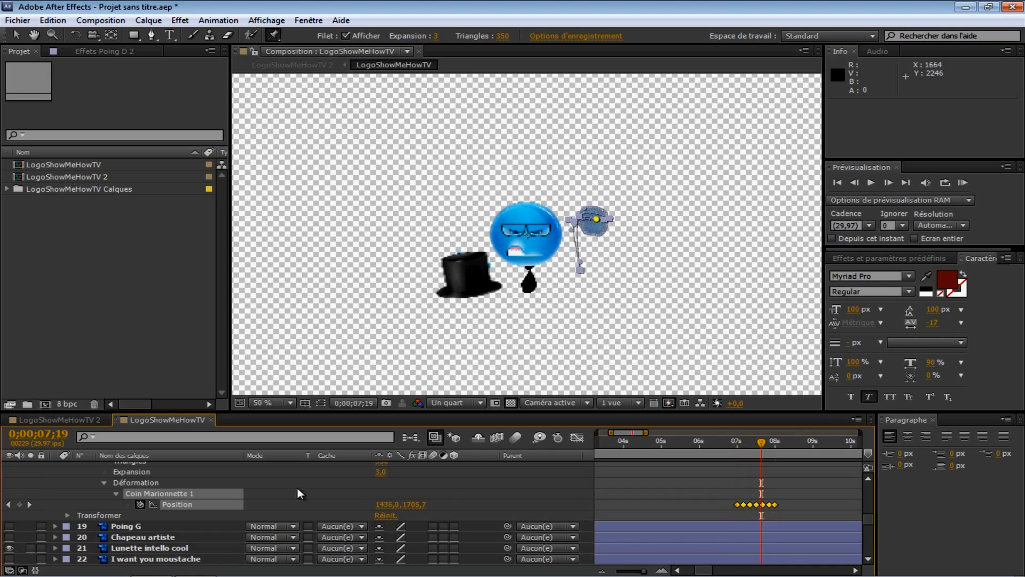
scroll(142, 498, up, 5)
click(55, 493)
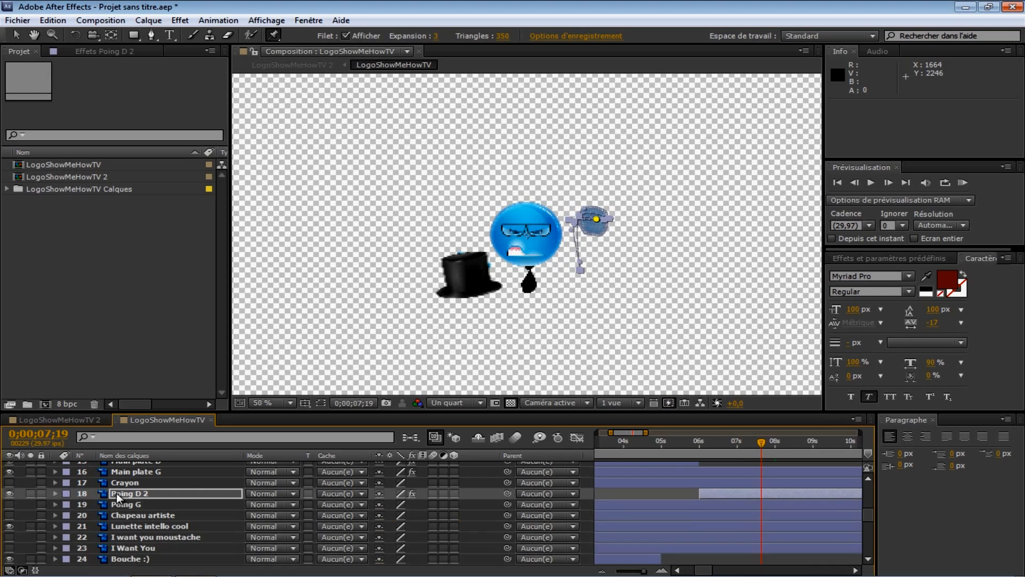
key(KP_0)
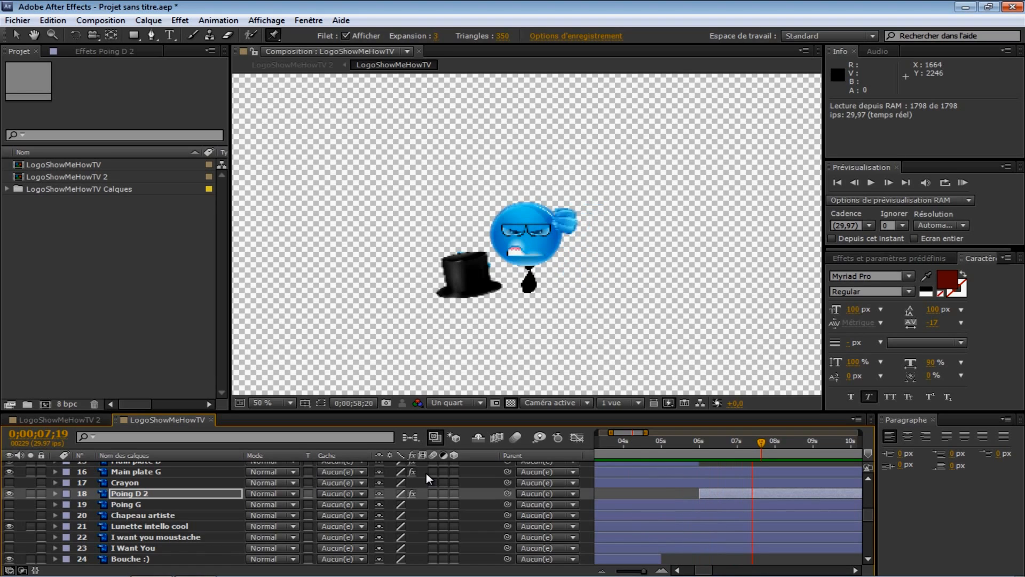
key(space)
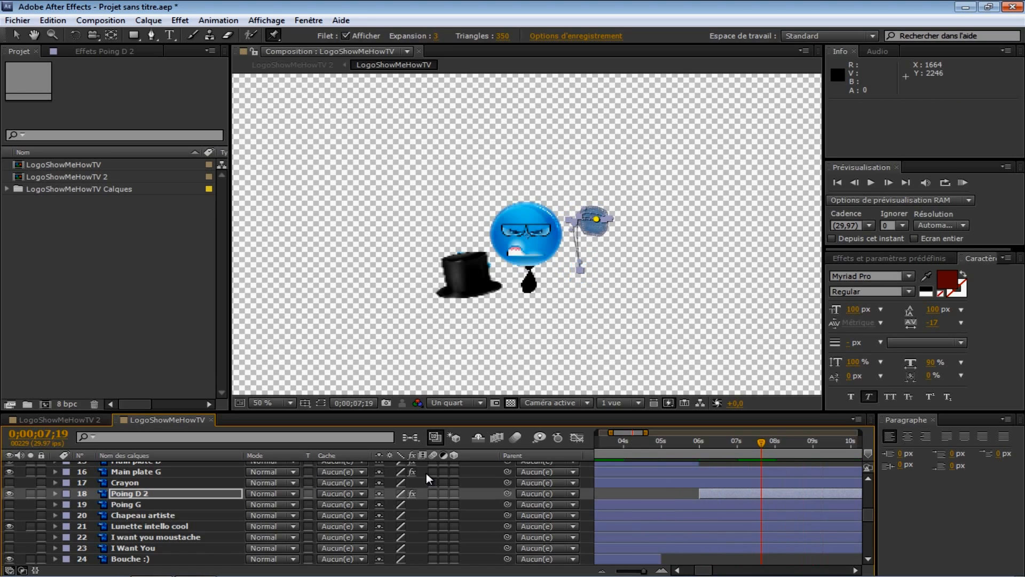